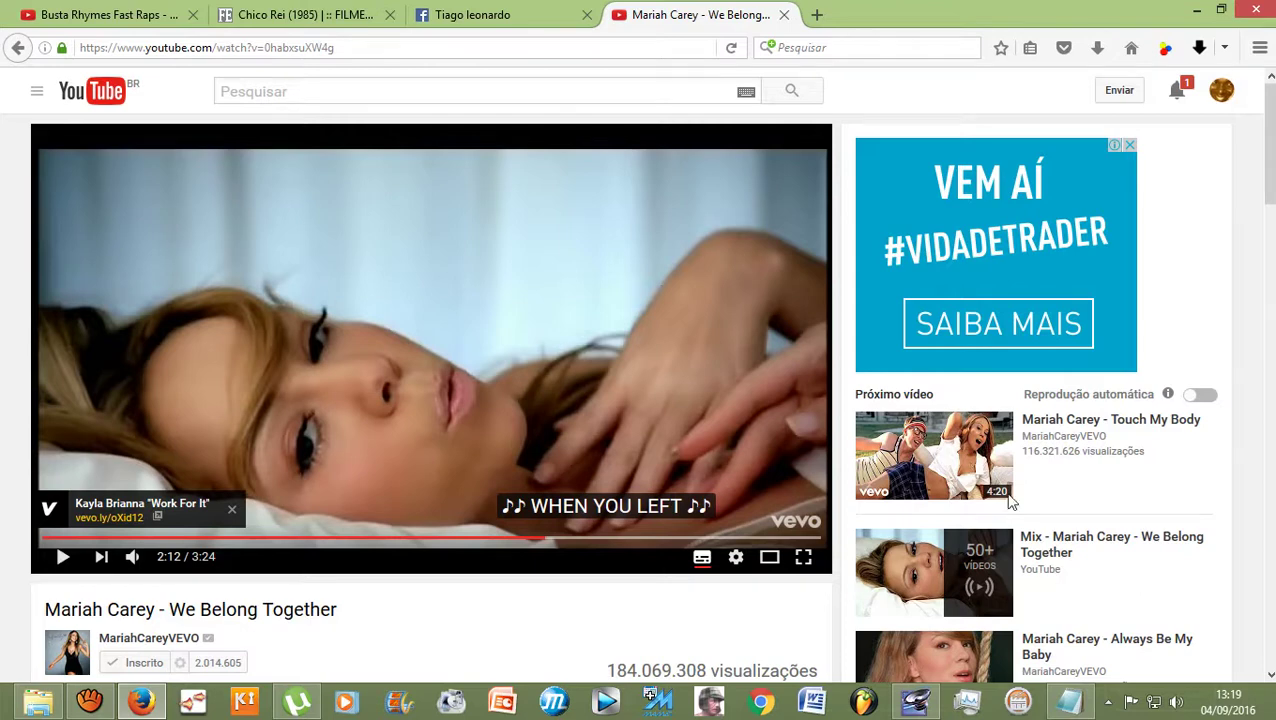
Step: Switch to Adobe Audition with the We belong together lyrics in Notepad alongside, and record a vocal on Track 2 from 1:36.058
click(918, 705)
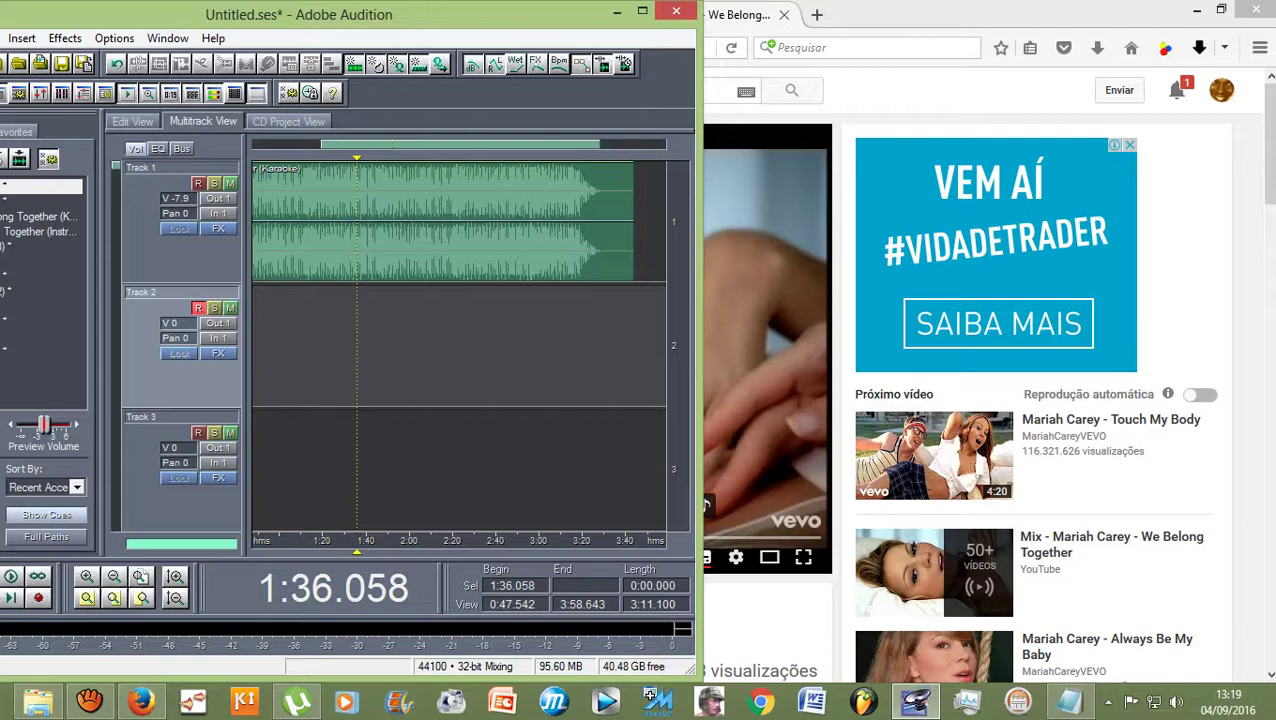
click(1068, 700)
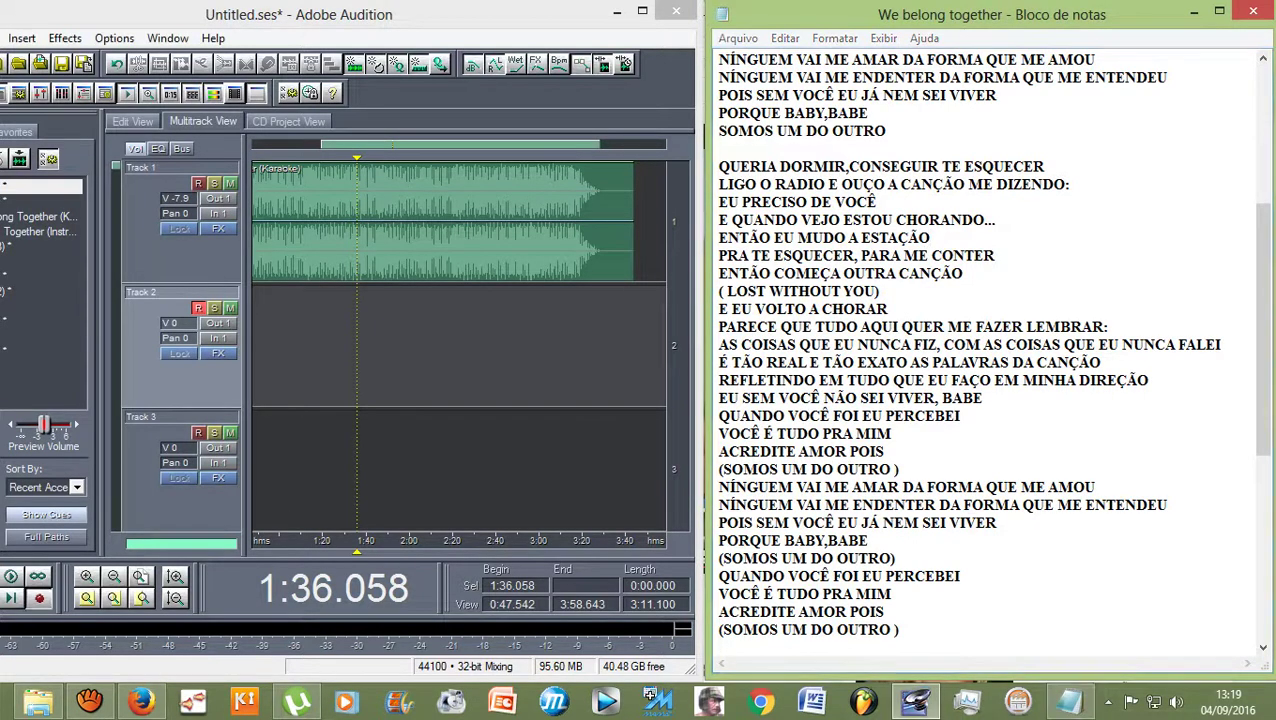
click(38, 598)
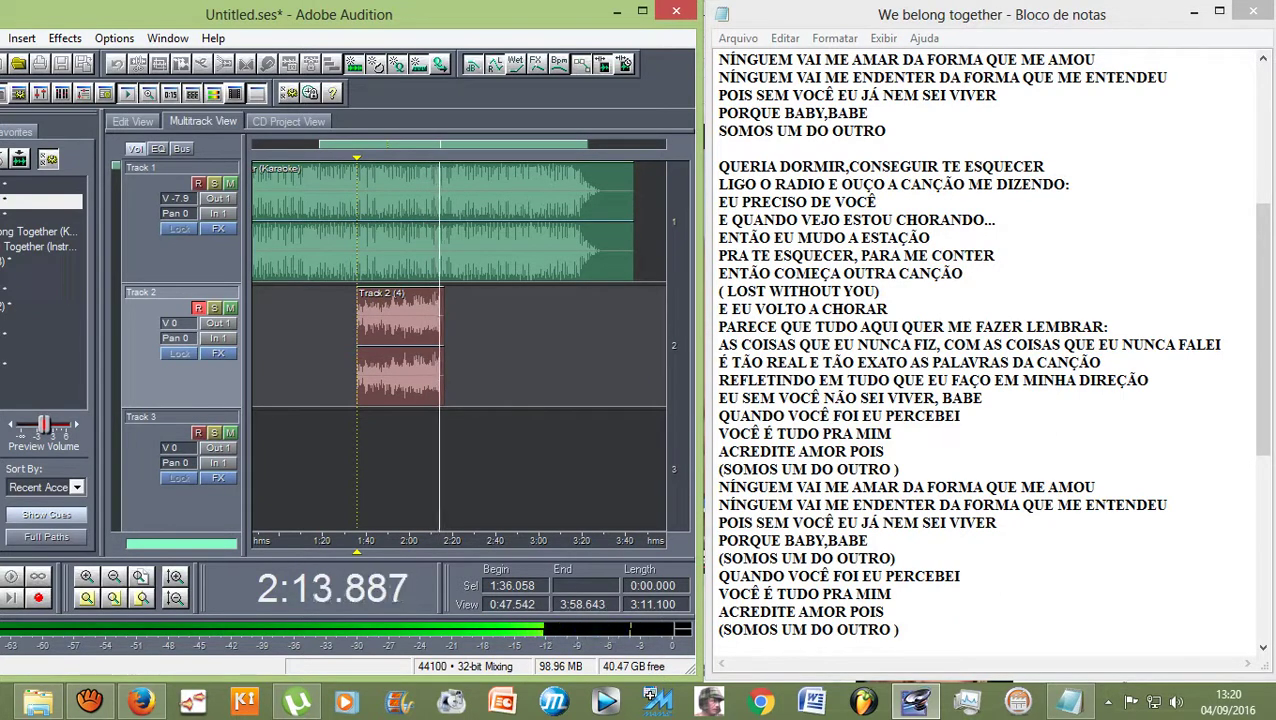
key(space)
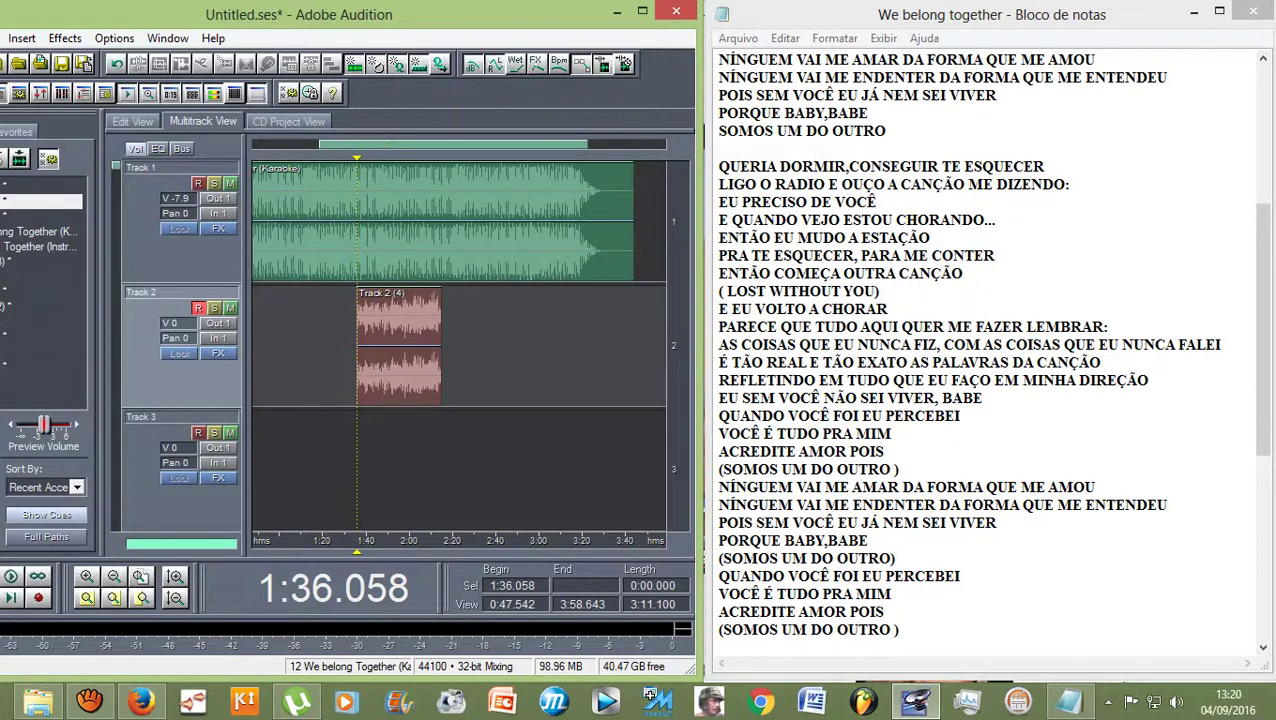
Step: Play back the end of the new Track 2 vocal from 2:09.876
drag(357, 157, 430, 157)
key(space)
scroll(427, 220, up, 4)
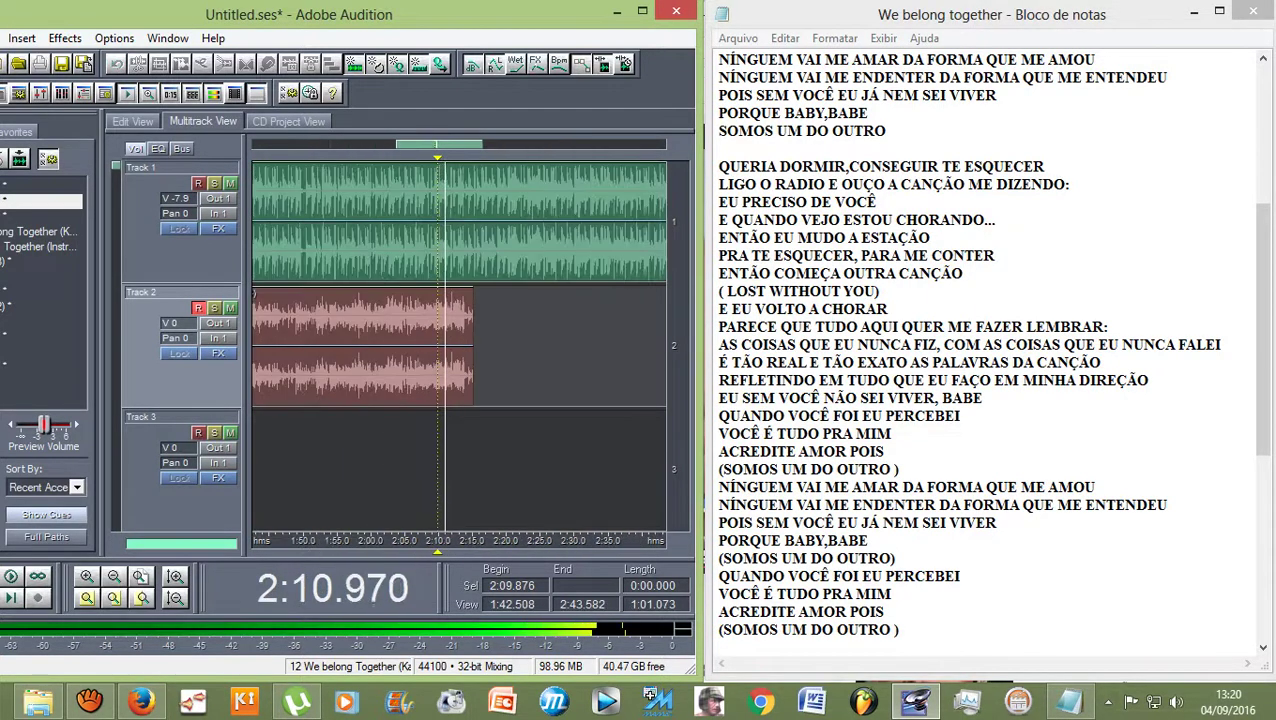
key(equal)
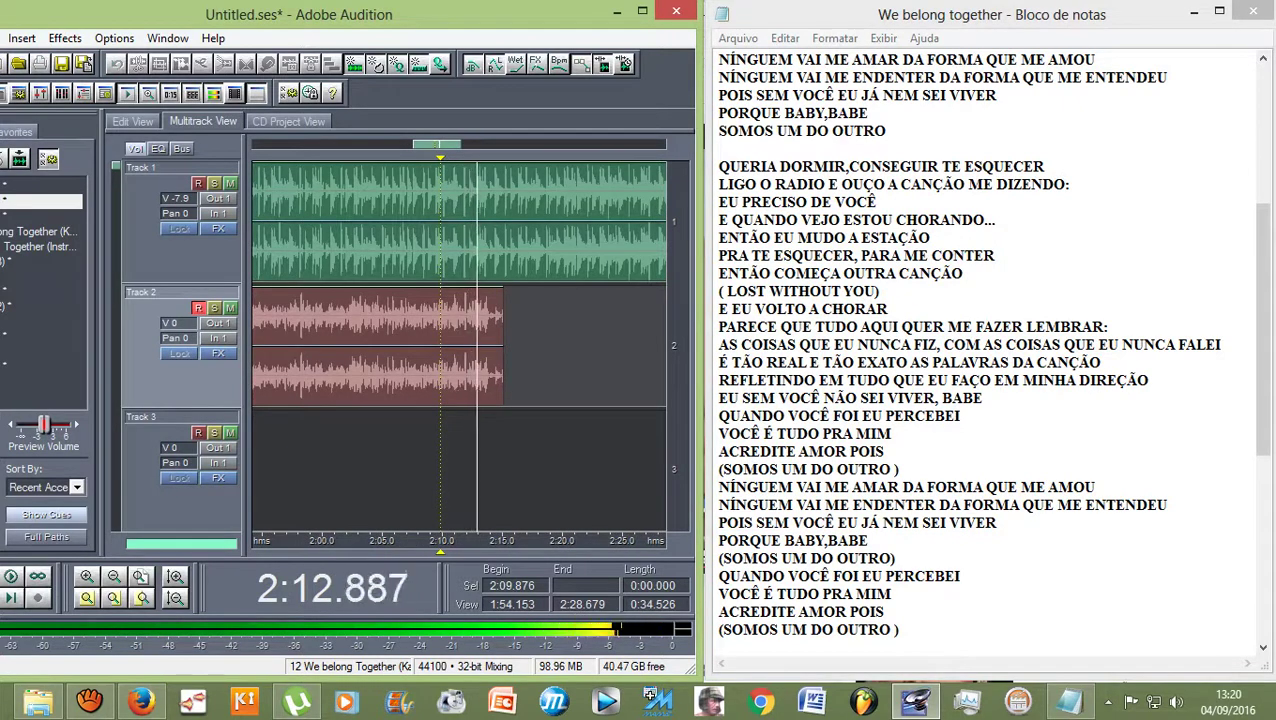
key(space)
key(equal)
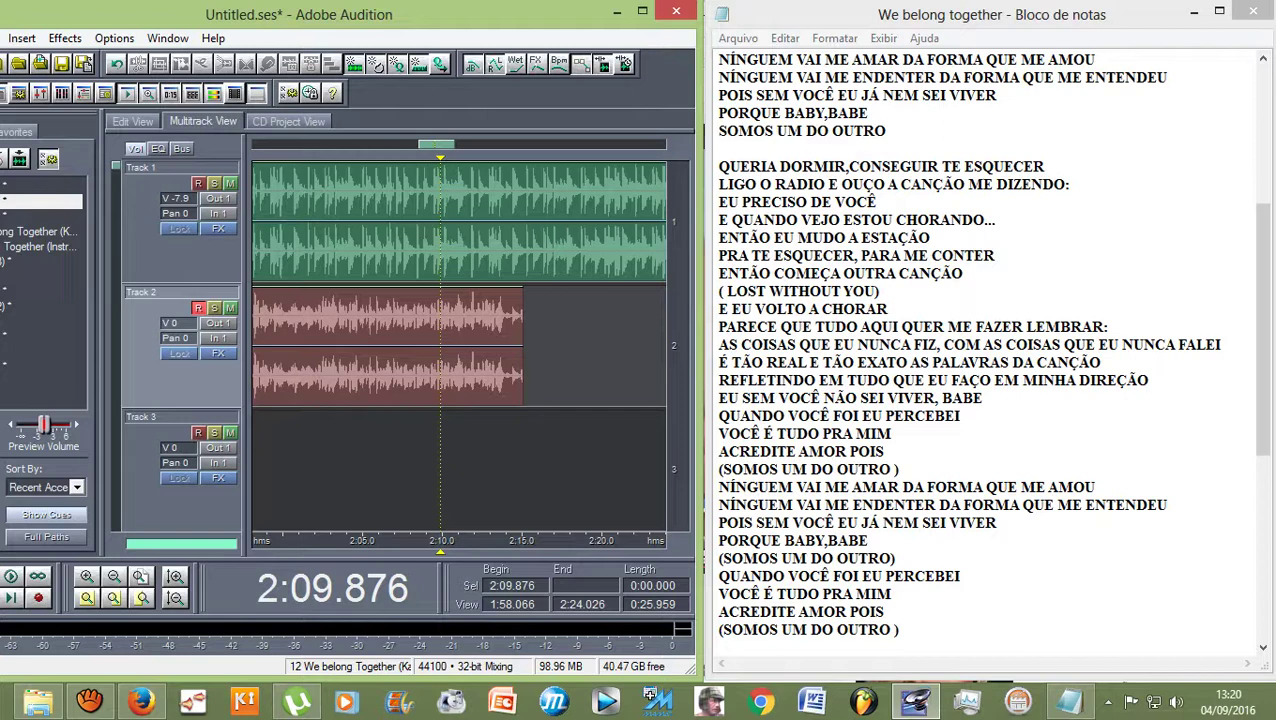
Step: Mute Track 1 and listen to the Track 2 vocal on its own from 2:07.897
key(Left)
key(Left)
key(Left)
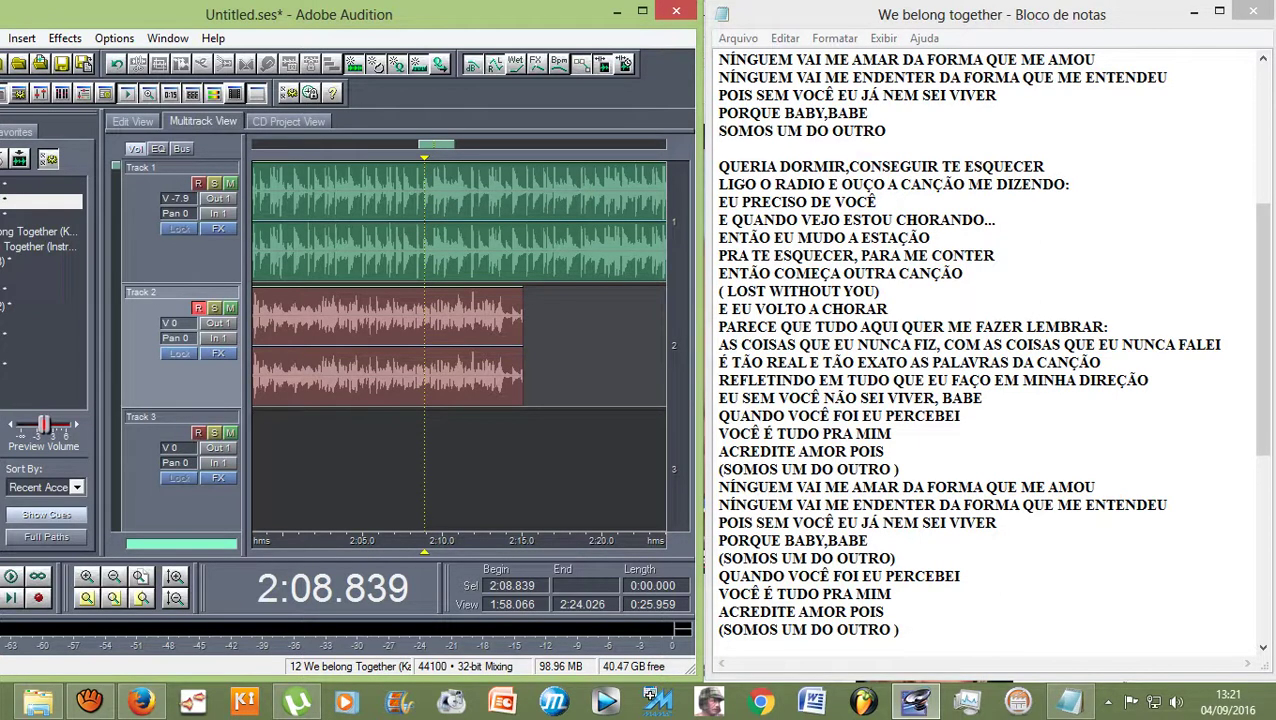
drag(436, 144, 438, 144)
click(230, 183)
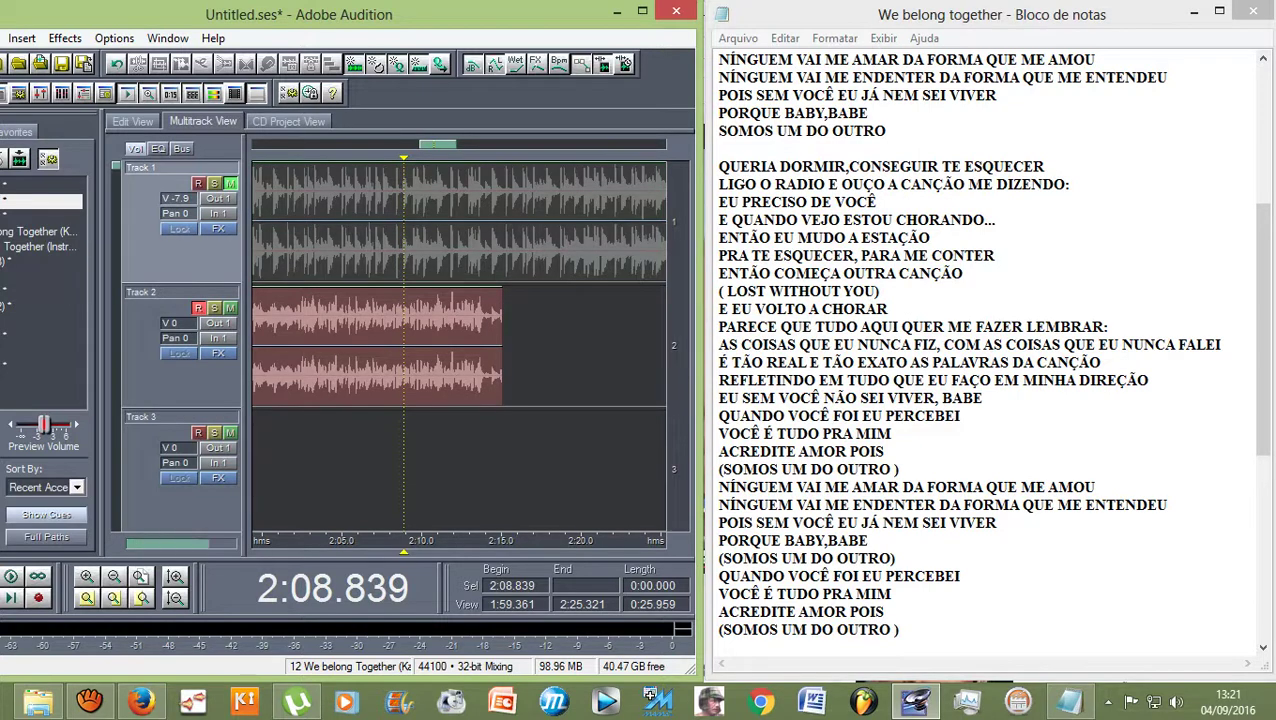
click(389, 220)
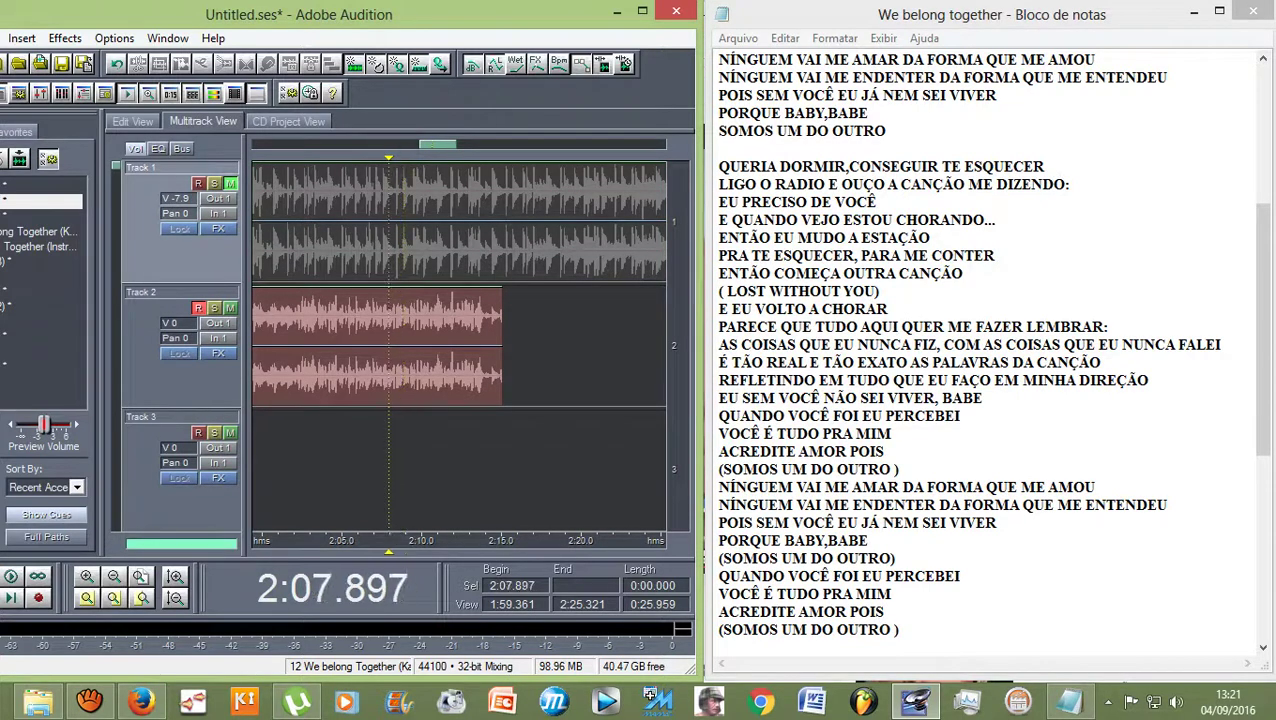
key(space)
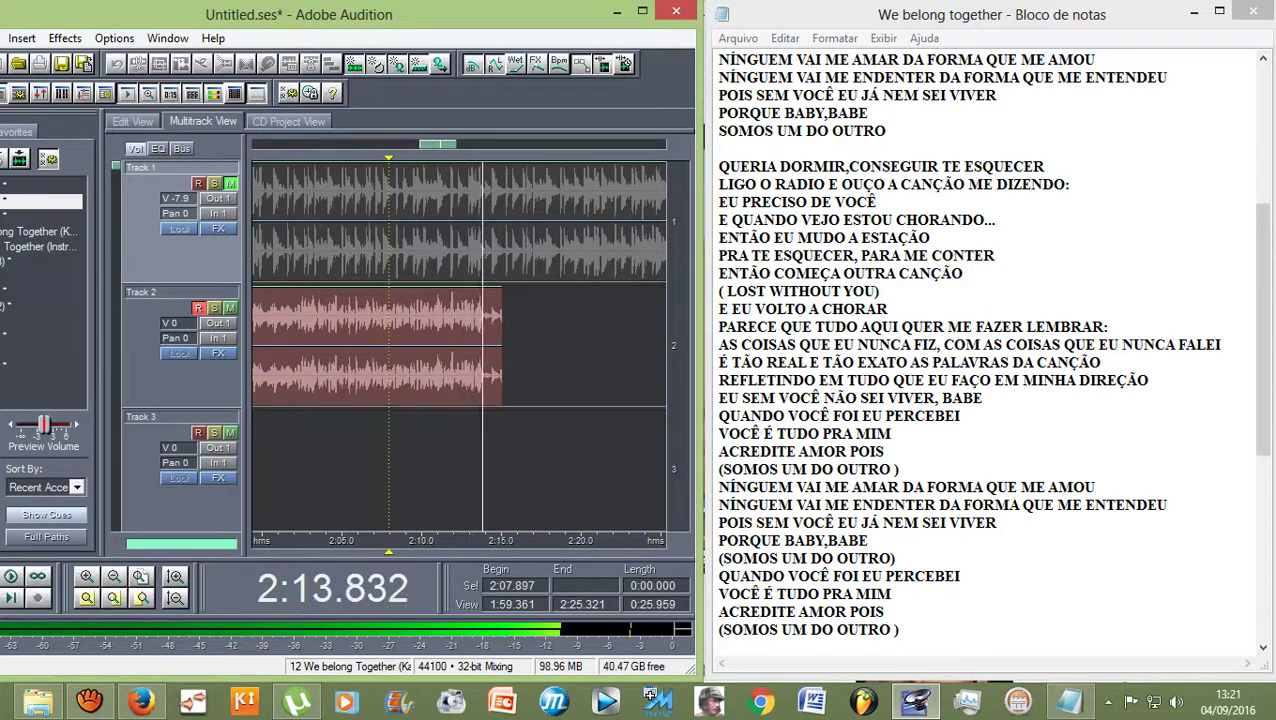
key(space)
key(space)
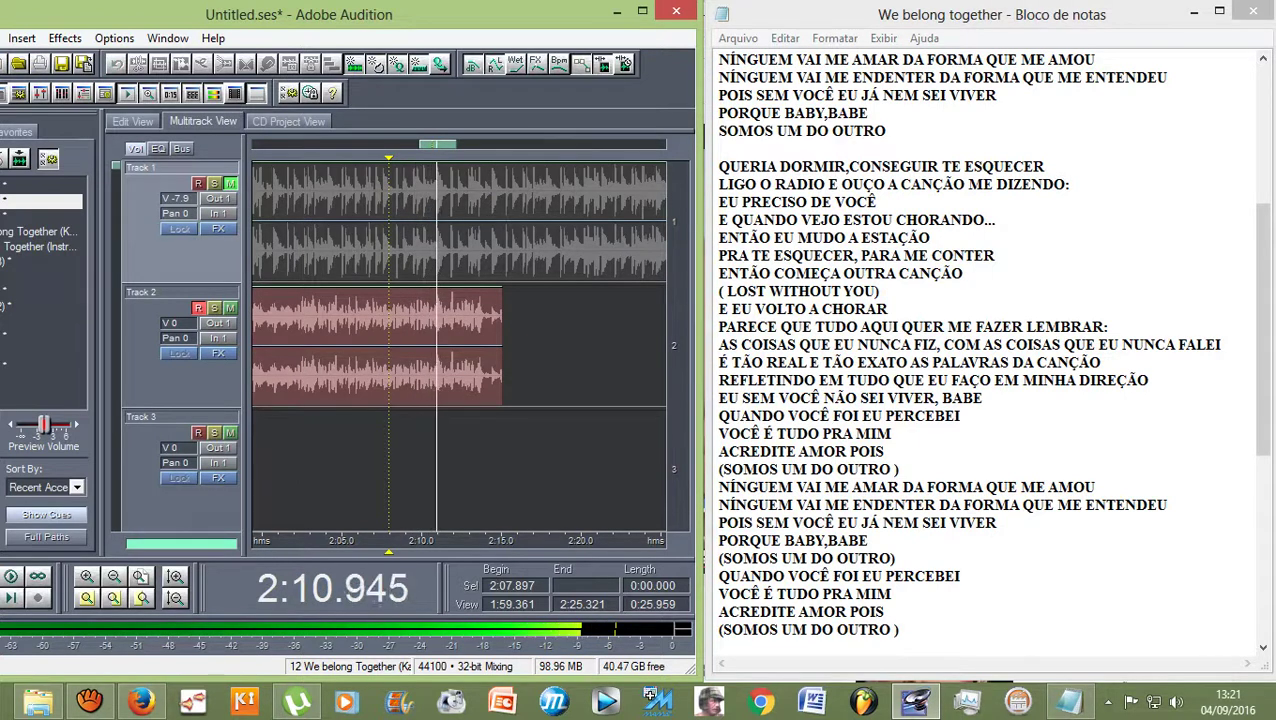
Step: Move the playback start back to 2:06.837 and replay the Track 2 vocal
key(Left)
key(Left)
key(Left)
key(Left)
key(Left)
key(Left)
key(Left)
key(Left)
key(Left)
key(Left)
key(Left)
key(Left)
key(Left)
key(Left)
key(Left)
key(Left)
key(Left)
key(space)
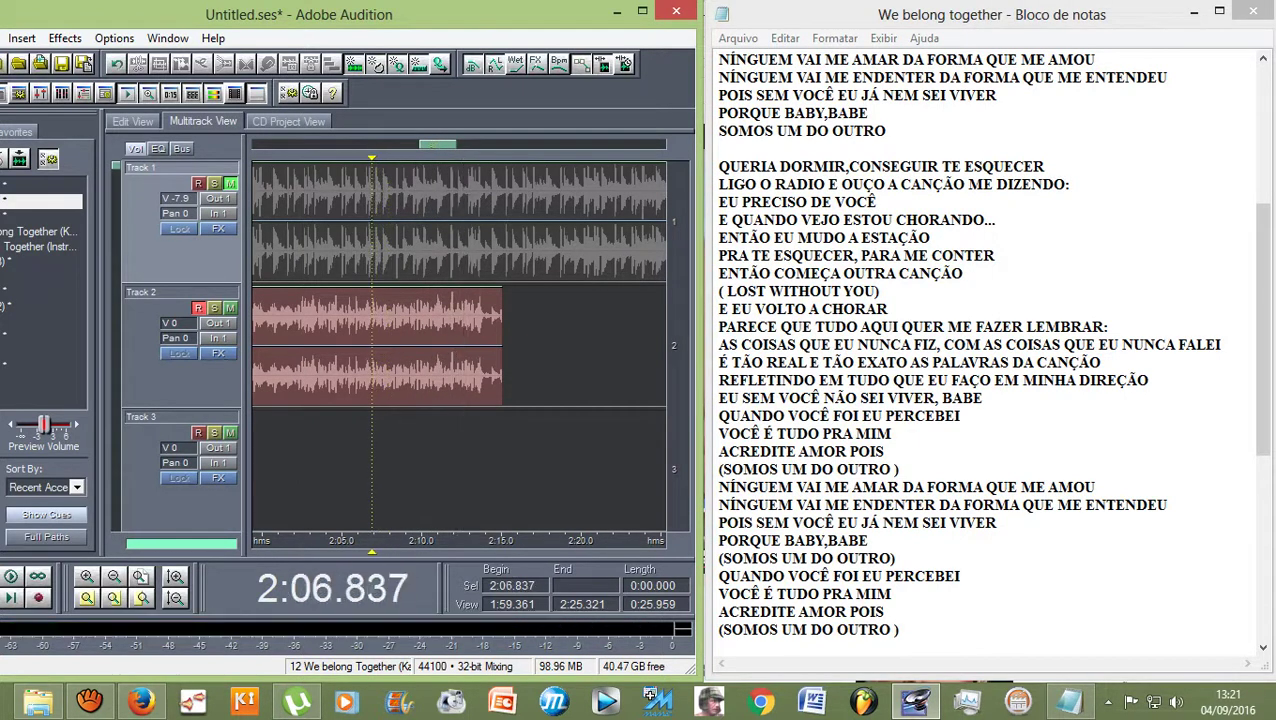
key(space)
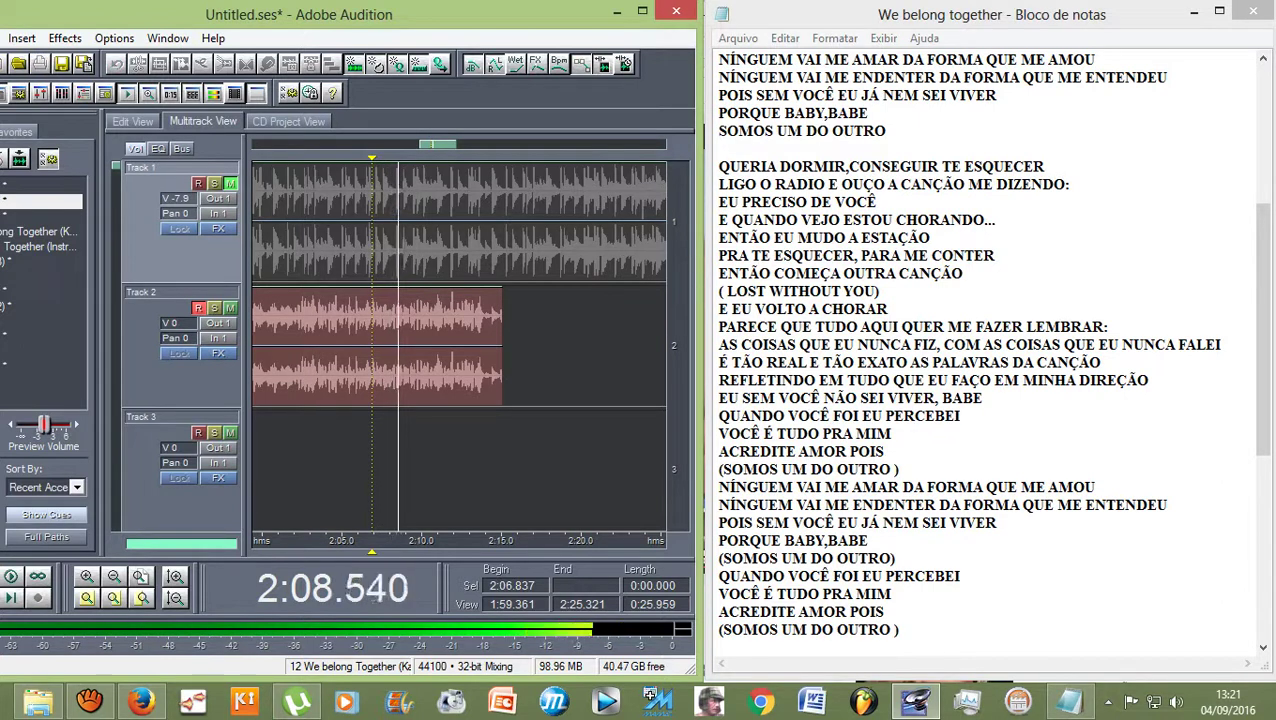
Step: Move the playback start earlier to 2:05.954 and listen to the Track 2 vocal again
key(Left)
key(Left)
key(Left)
key(Left)
key(Left)
key(Left)
click(358, 220)
key(space)
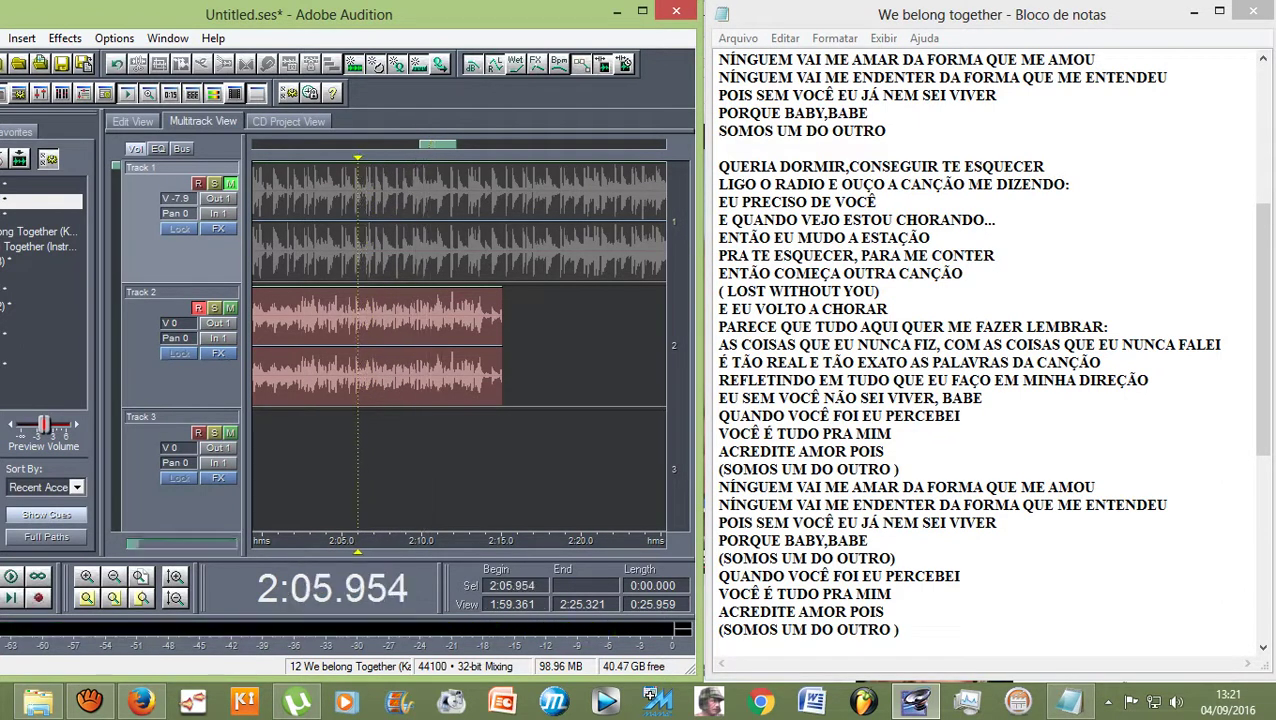
key(space)
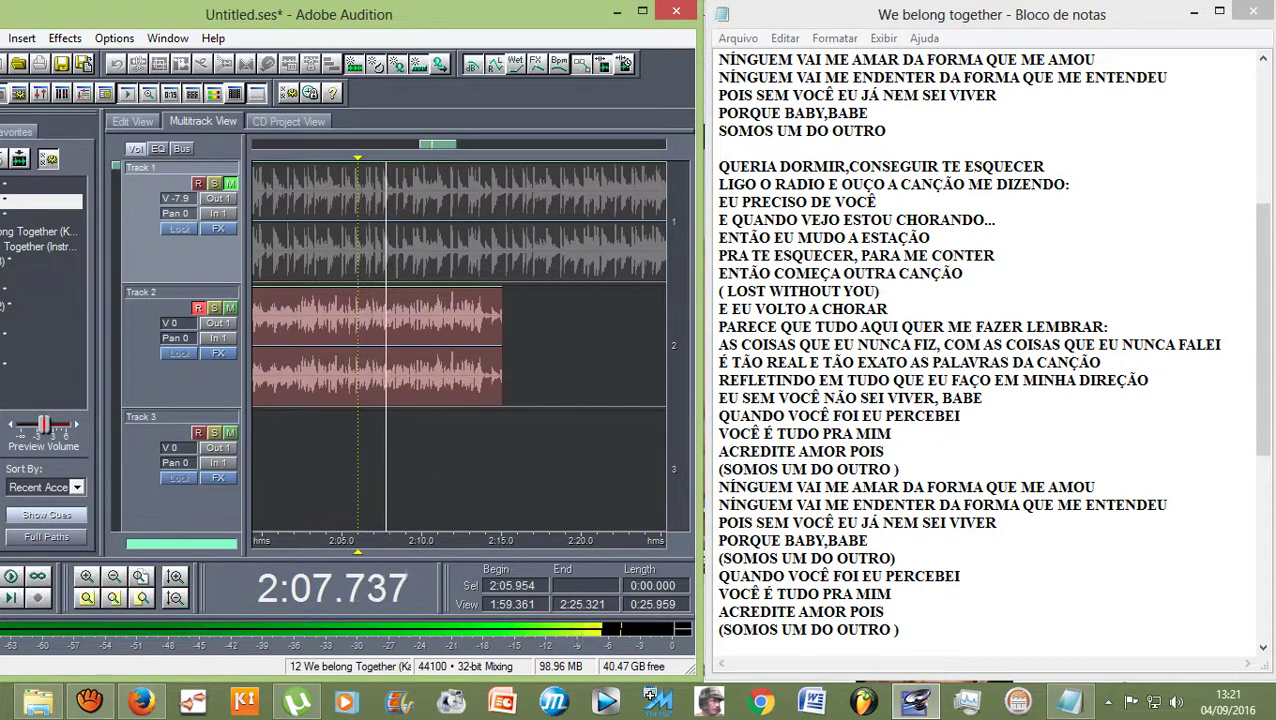
key(space)
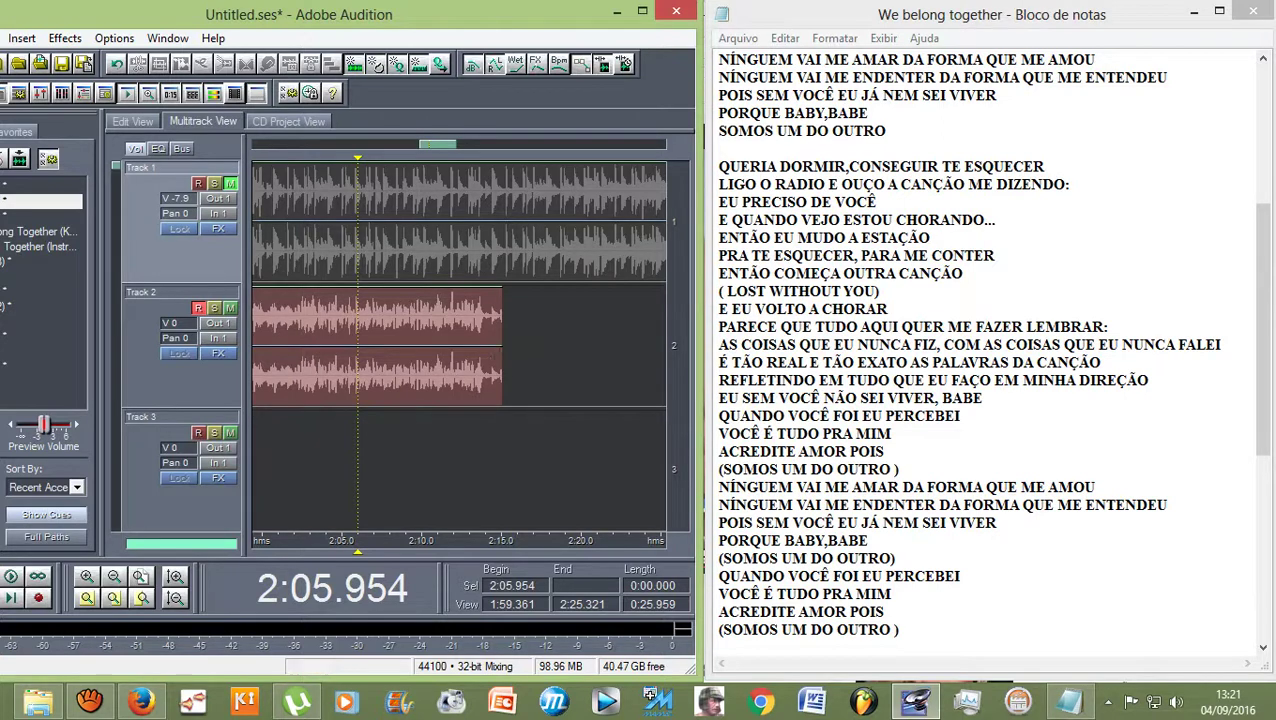
Step: Arm Track 3 for recording instead of Track 2, preview the cue, and record a short vocal take on Track 3 from 2:05.954
click(198, 432)
click(193, 305)
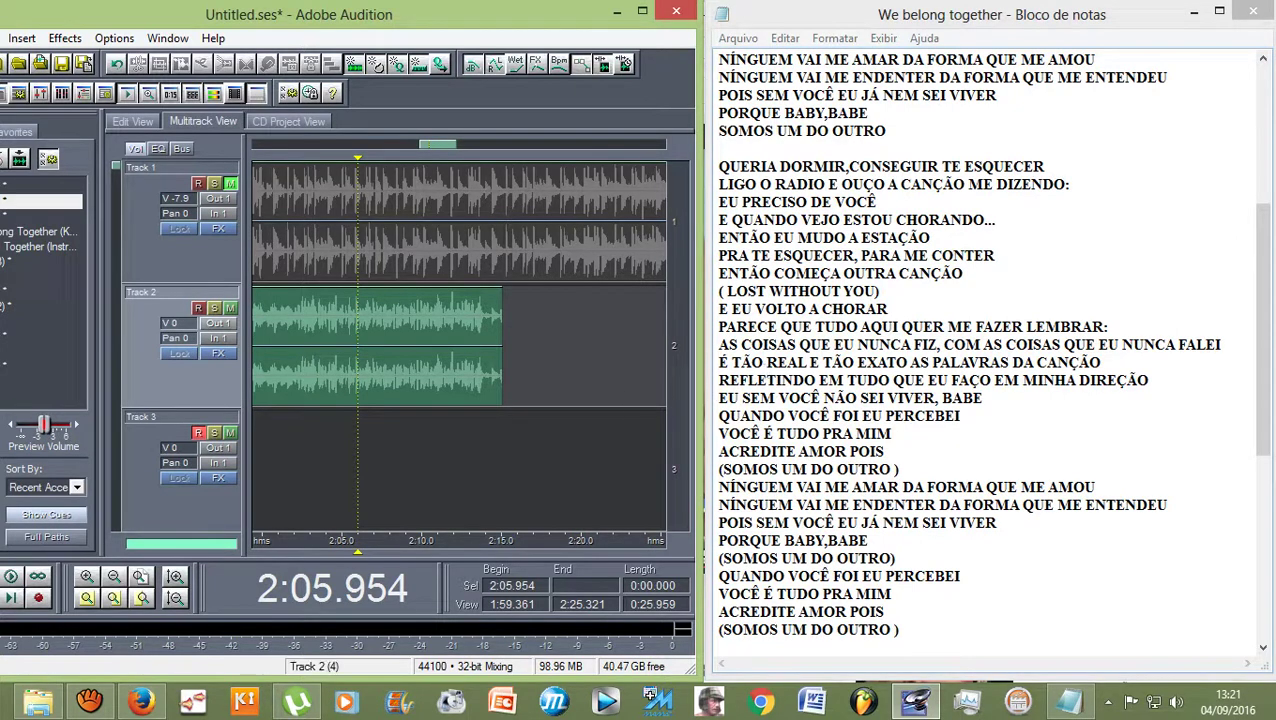
key(space)
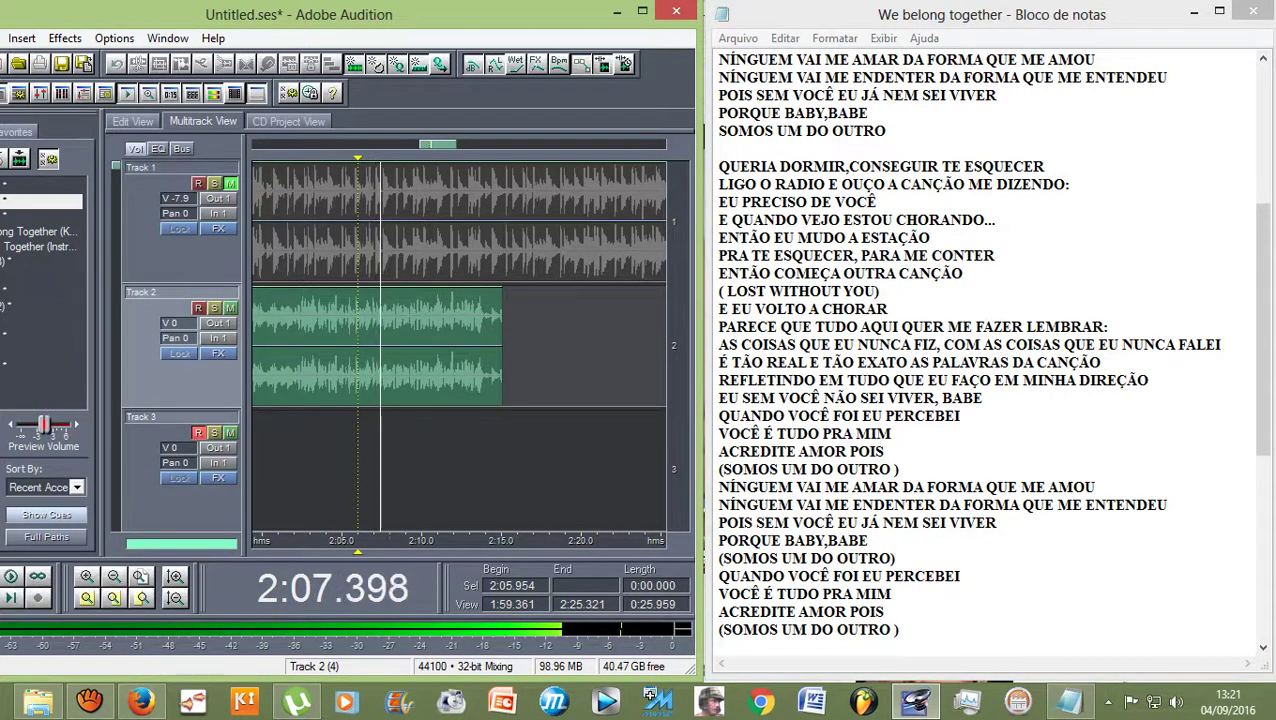
key(space)
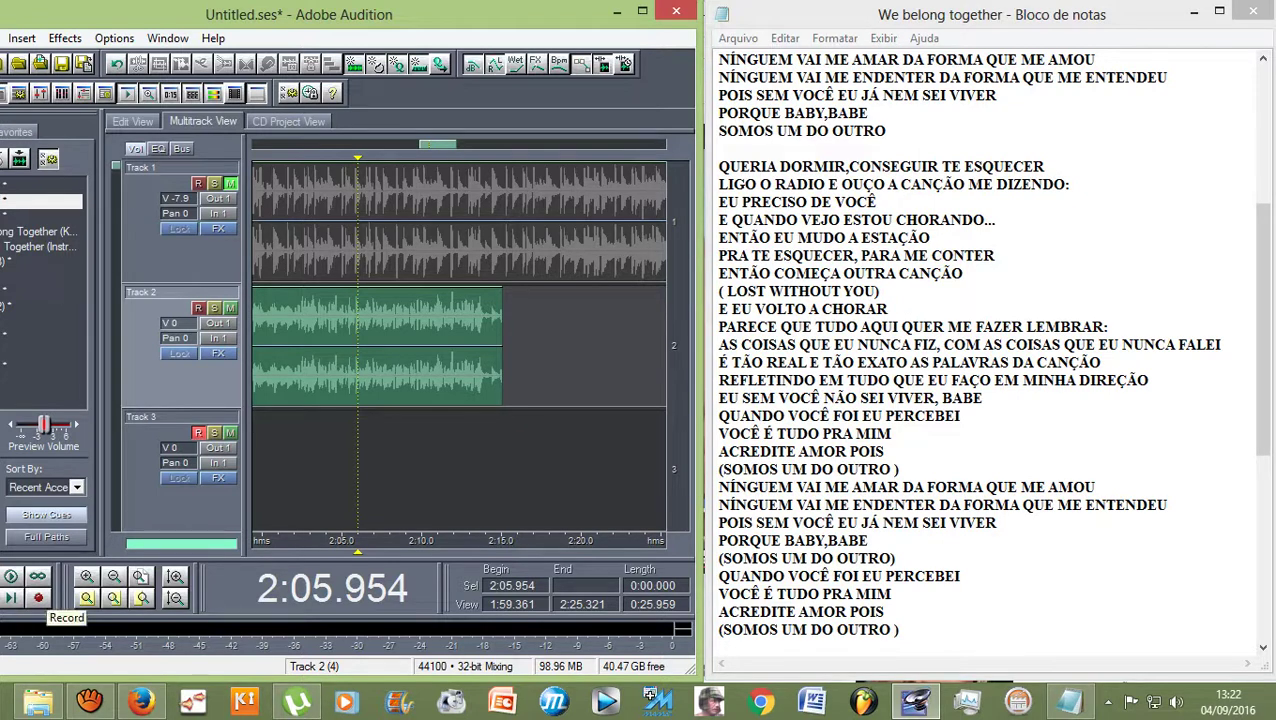
click(38, 598)
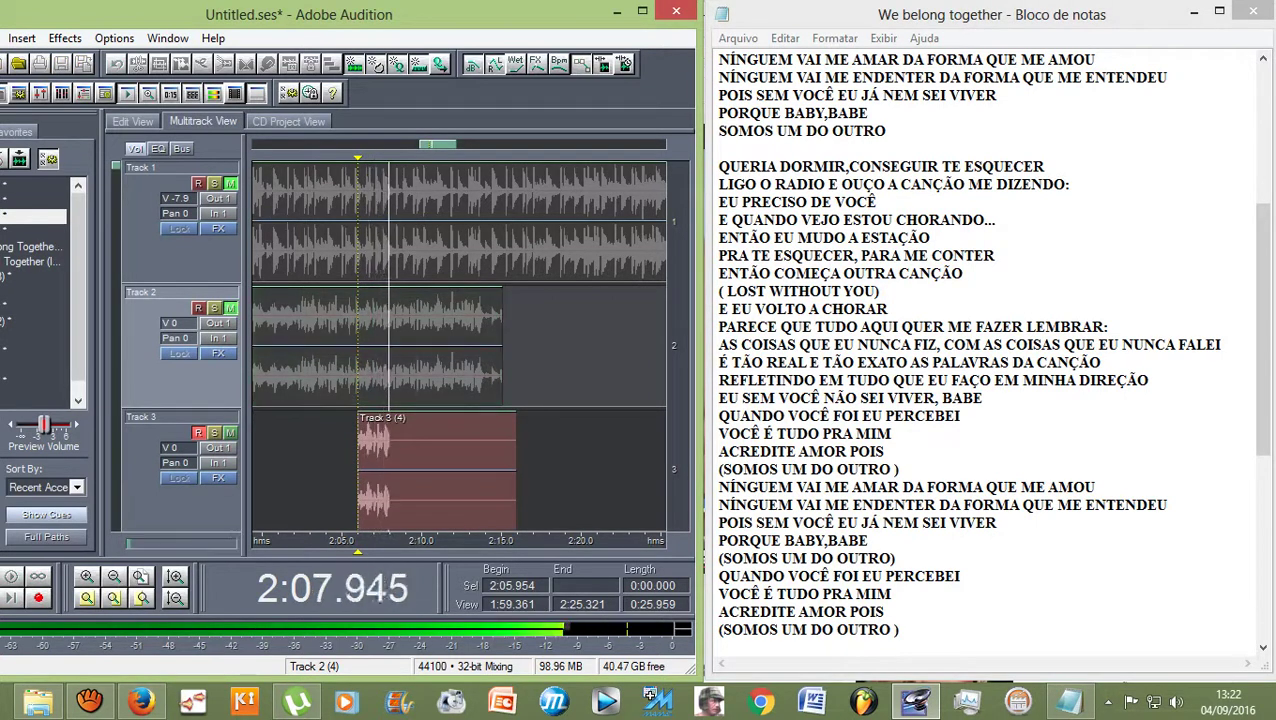
key(space)
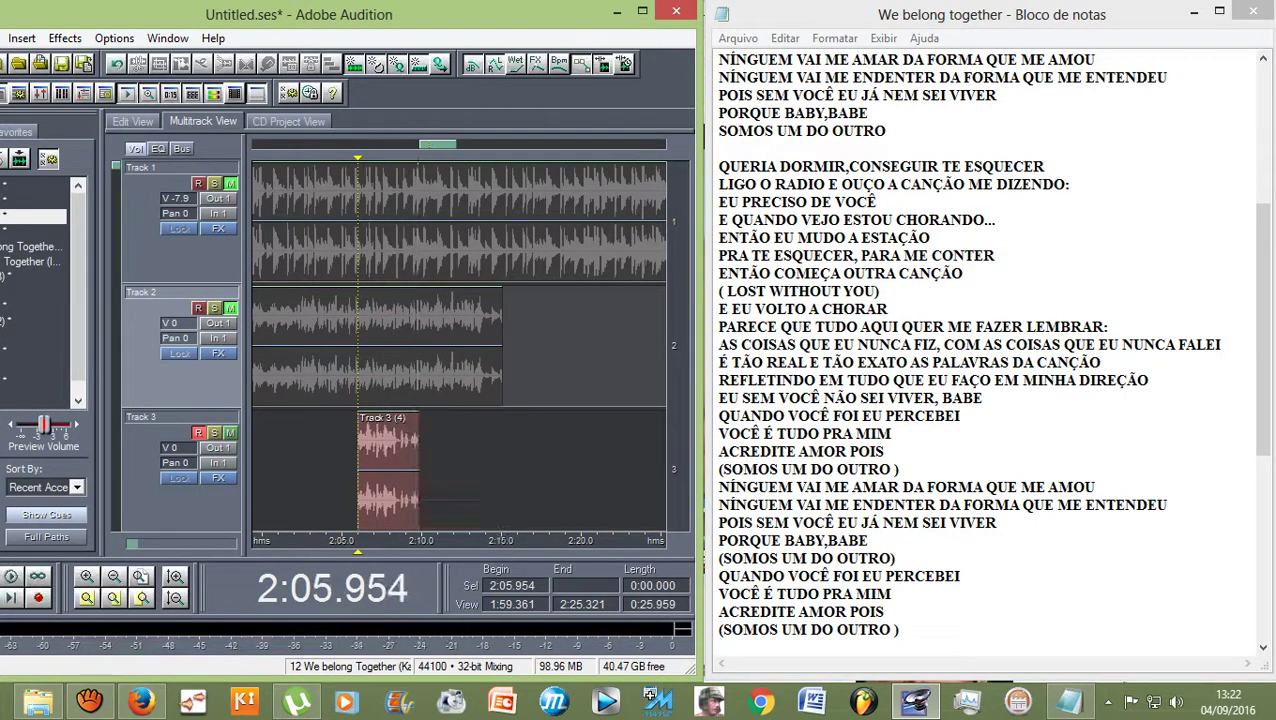
Step: Unmute Track 1 and record a replacement vocal on Track 3 from 2:05.954 to about 2:15, keeping Track 2 muted
click(231, 183)
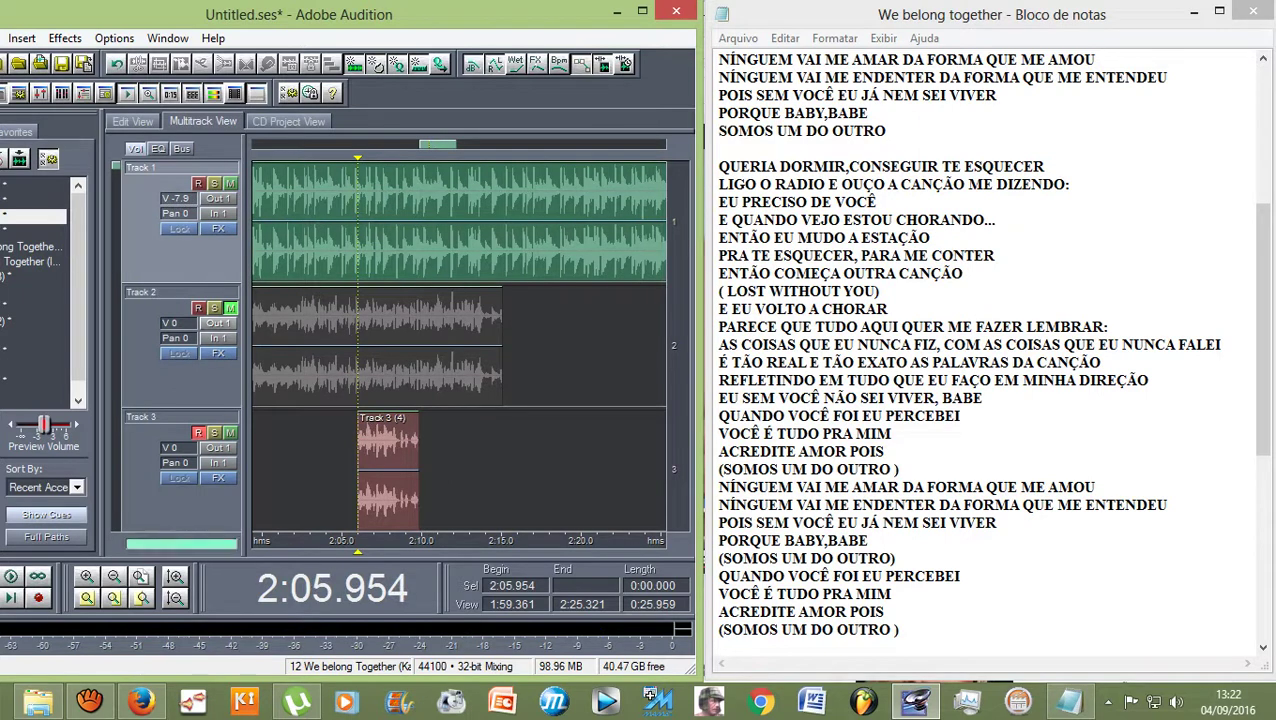
click(230, 308)
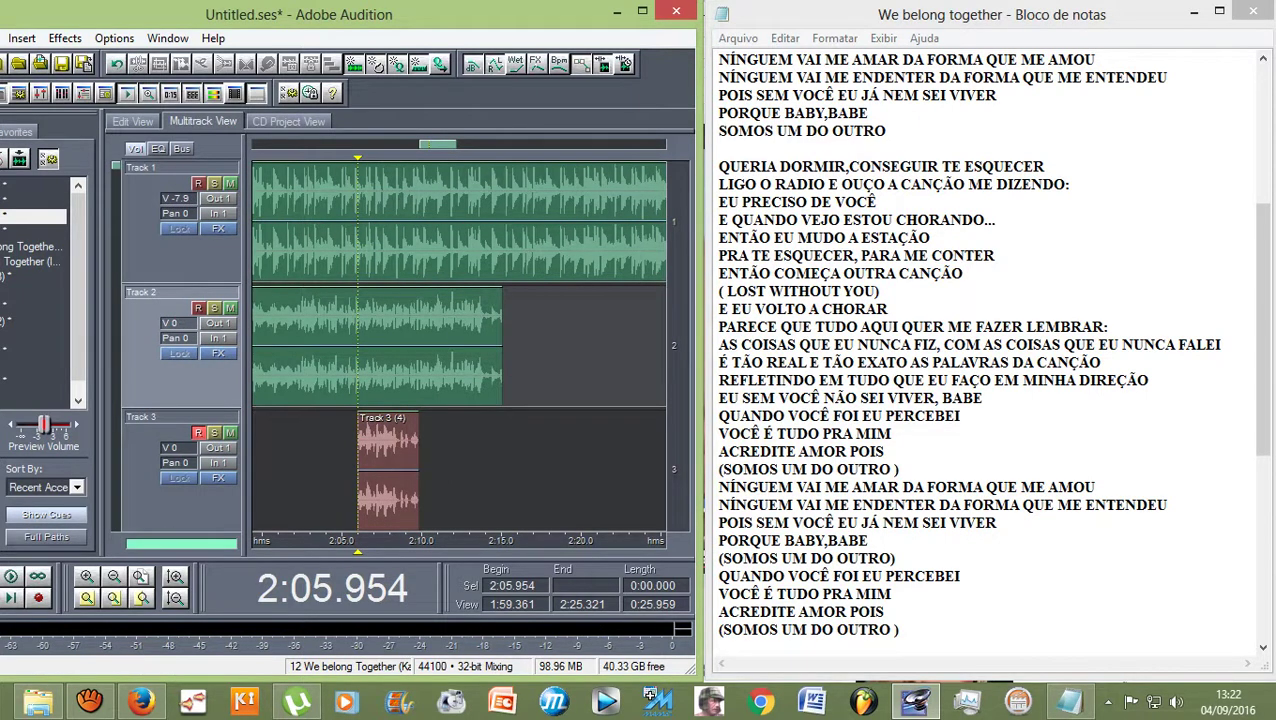
key(ctrl+space)
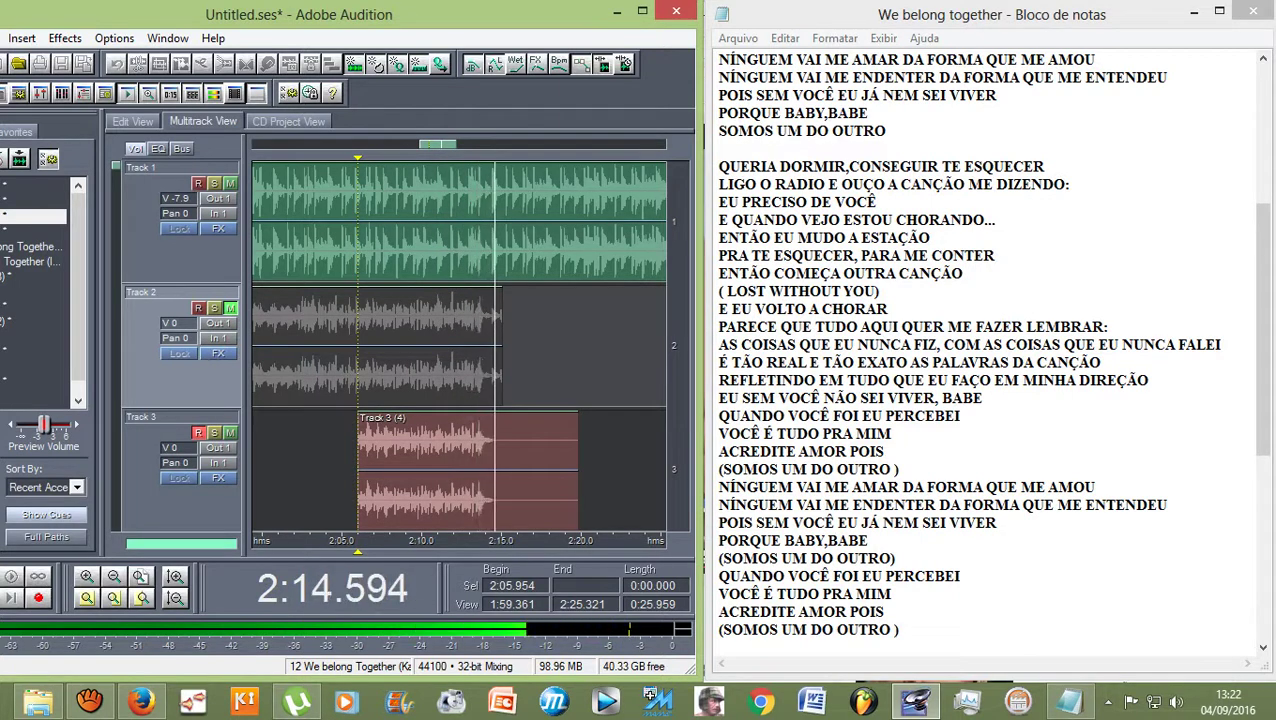
key(space)
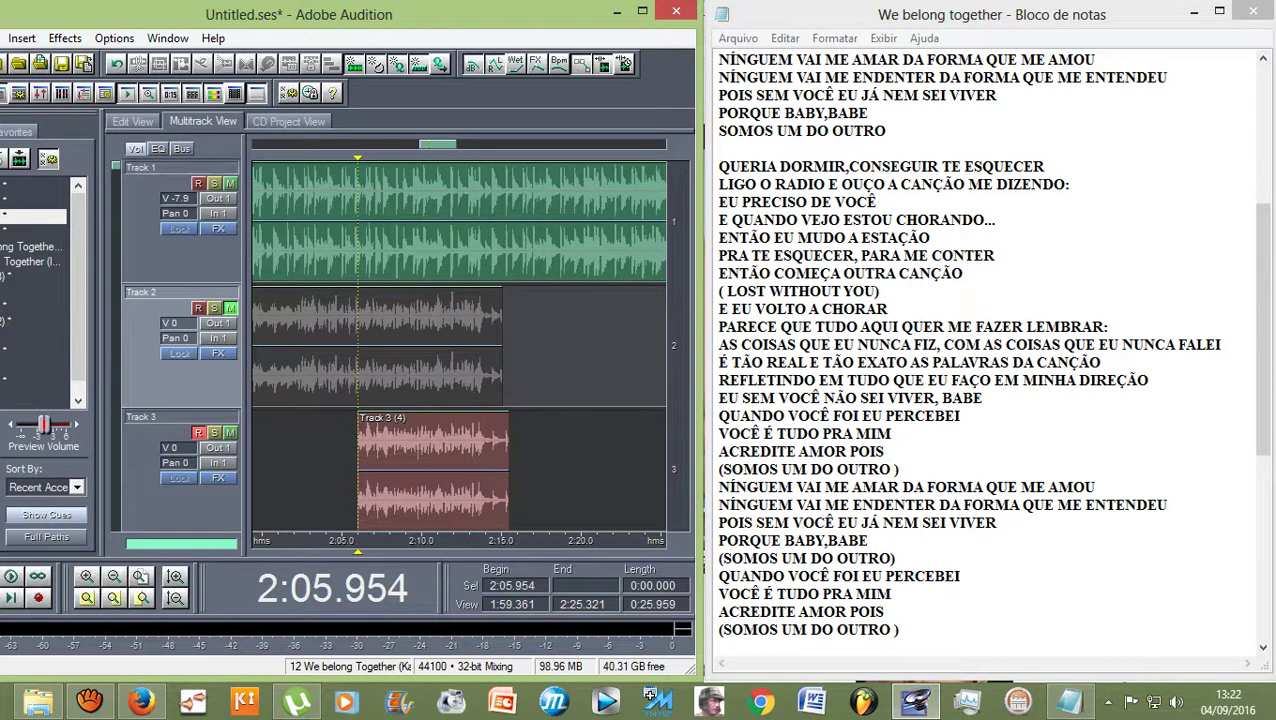
Step: Play back the new Track 3 vocal against the instrumental from 2:05.954
key(space)
key(equal)
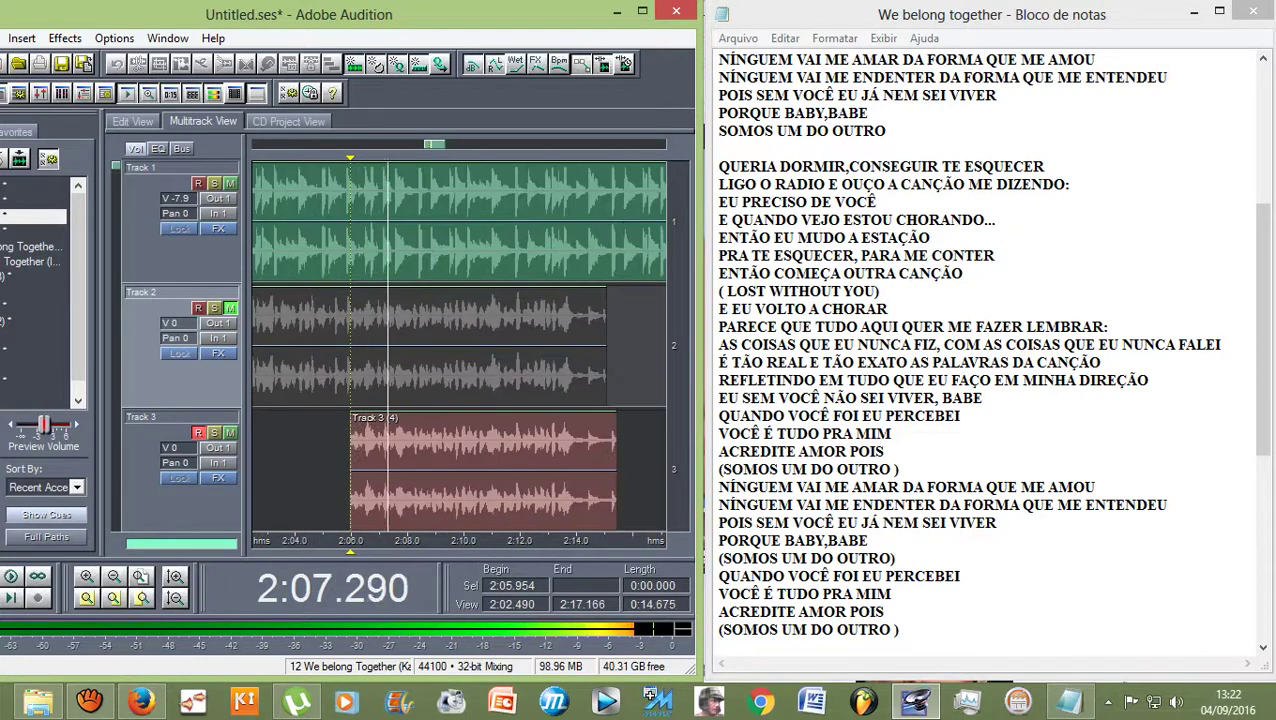
key(minus)
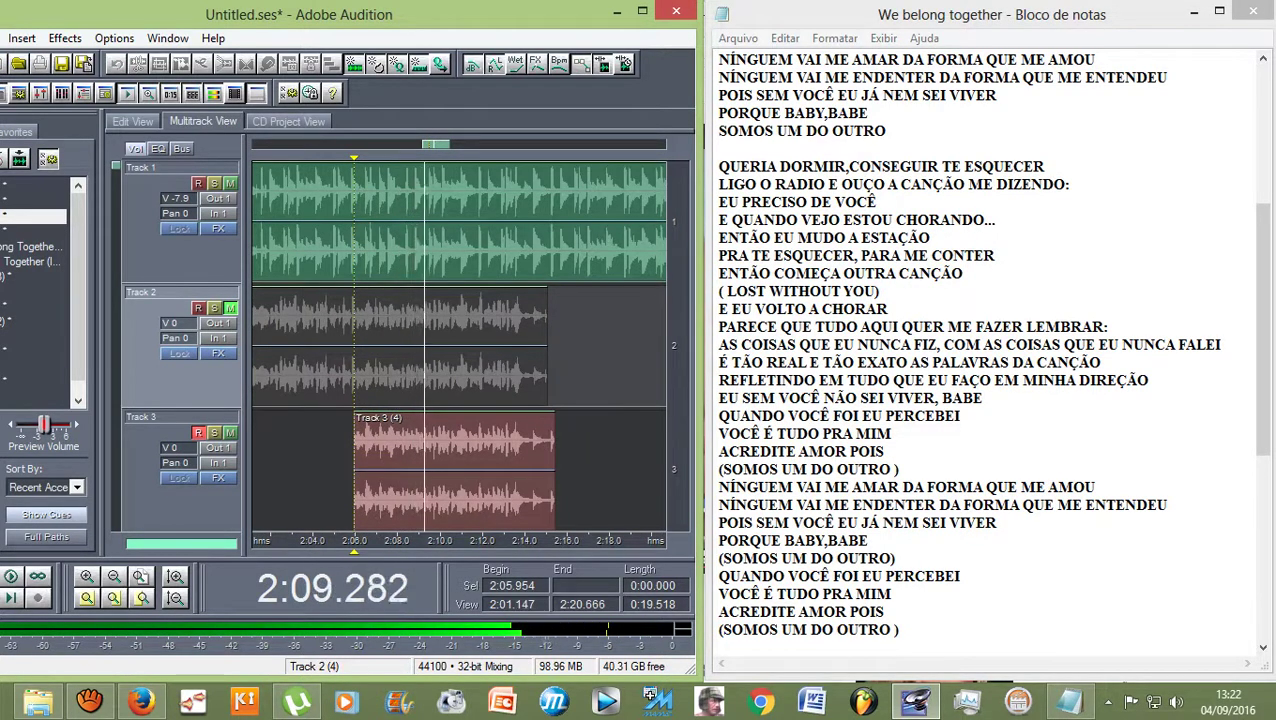
key(space)
Step: Trim the end of the Track 2 vocal clip back to about 2:09.4 and check the cut point by playback
click(542, 378)
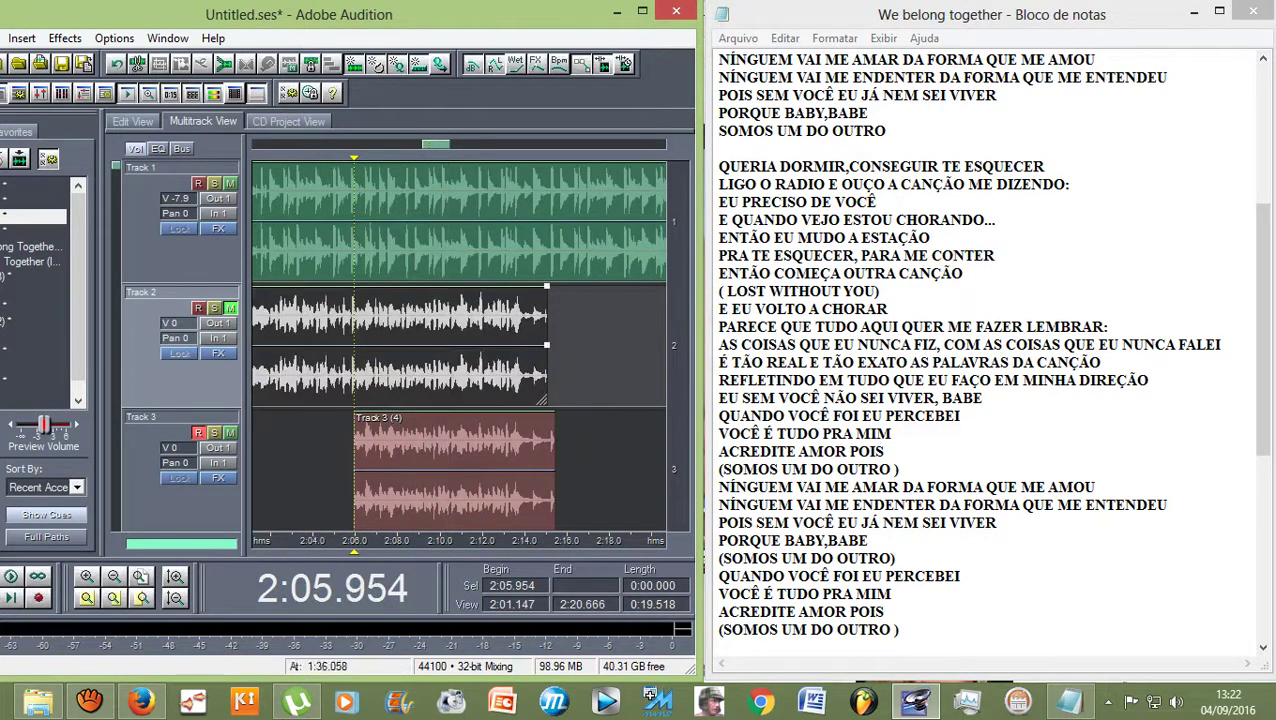
click(560, 390)
click(540, 390)
drag(543, 400, 424, 400)
key(space)
scroll(458, 345, down, 1)
scroll(458, 345, up, 3)
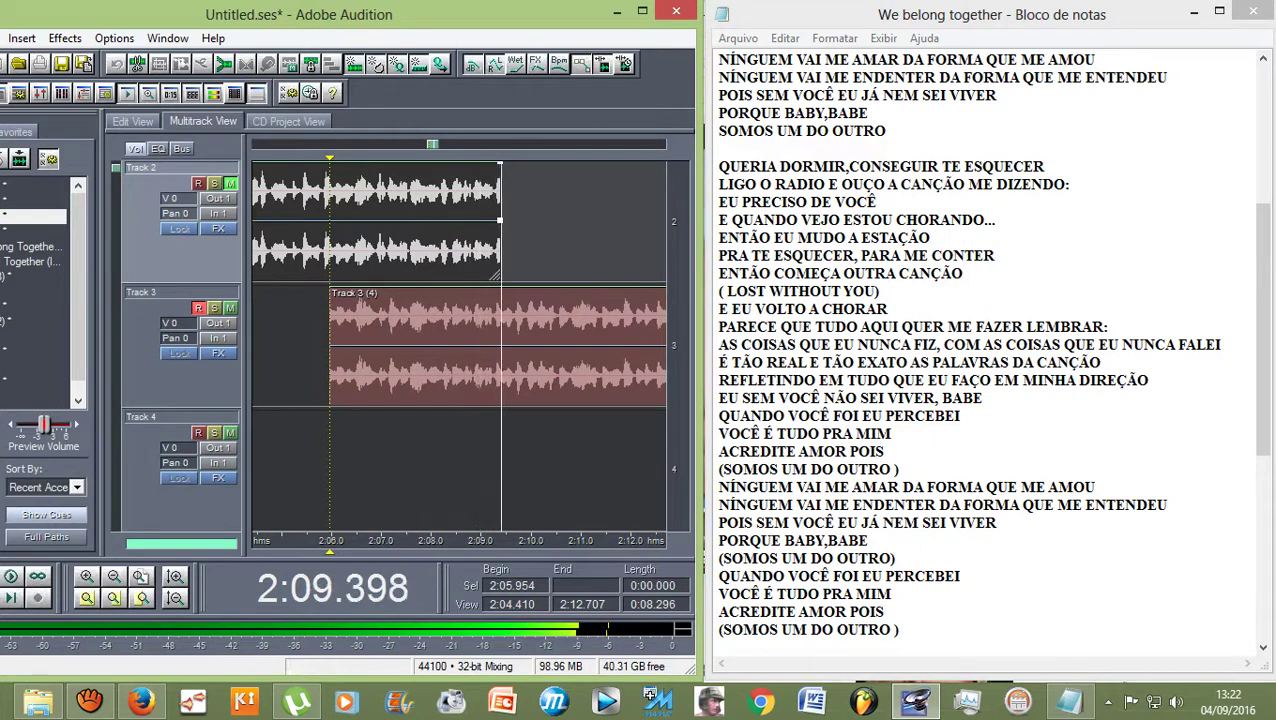
key(space)
Step: Trim the start of the Track 3 clip to about 2:09.2 and shorten the end of the Track 2 clip to meet it
click(458, 345)
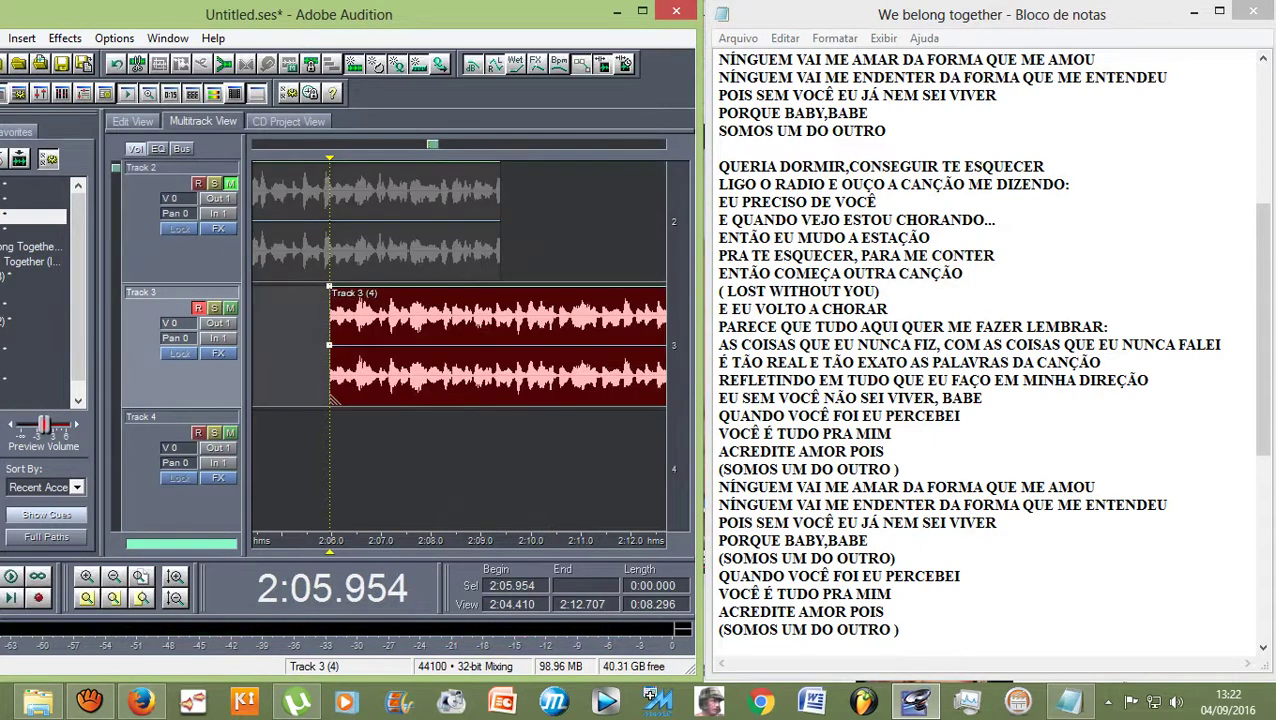
drag(450, 320, 612, 320)
click(376, 220)
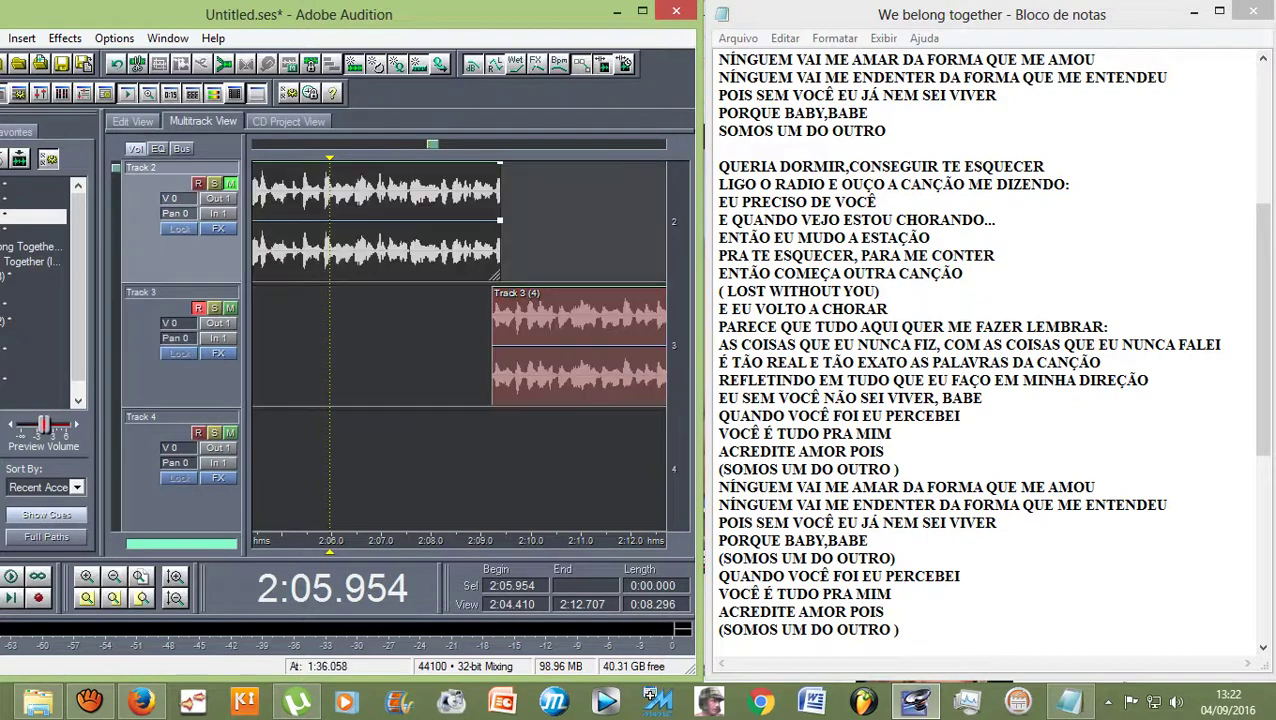
drag(496, 275, 491, 275)
scroll(416, 220, down, 6)
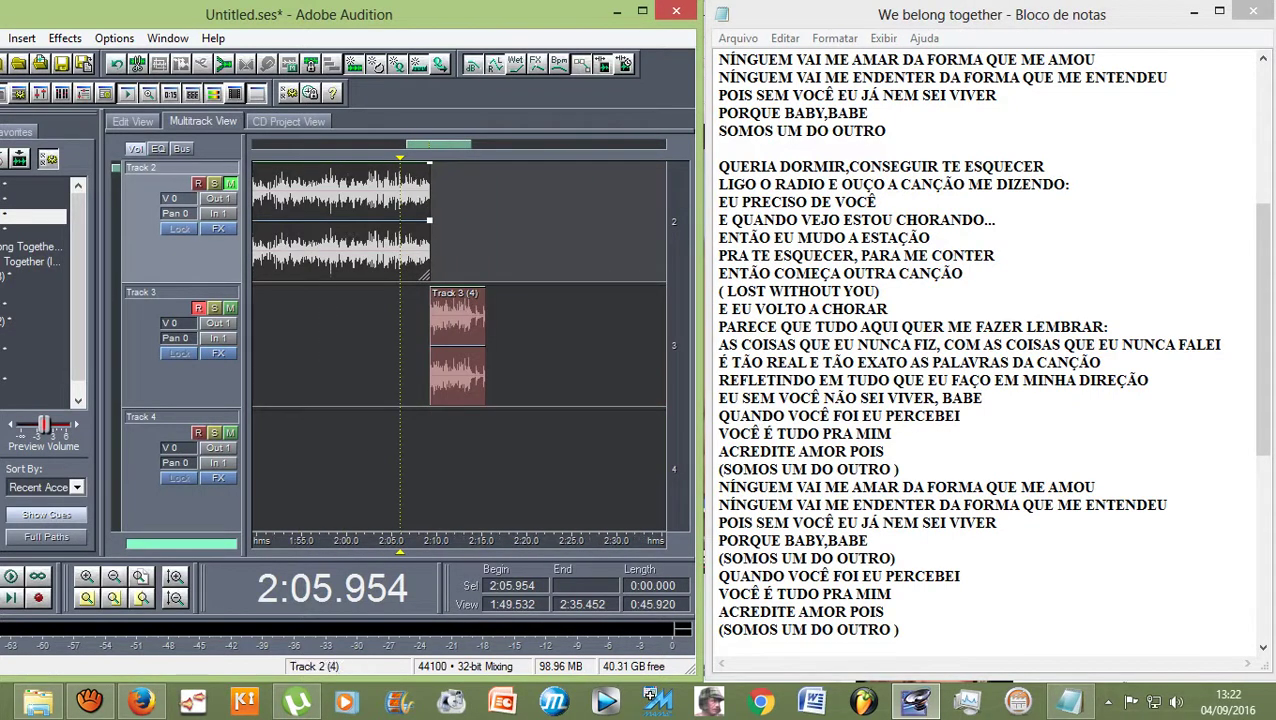
Step: Listen to the transition between the Track 2 and Track 3 vocals from 2:05.954 with Track 2 unmuted
key(space)
key(equal)
key(equal)
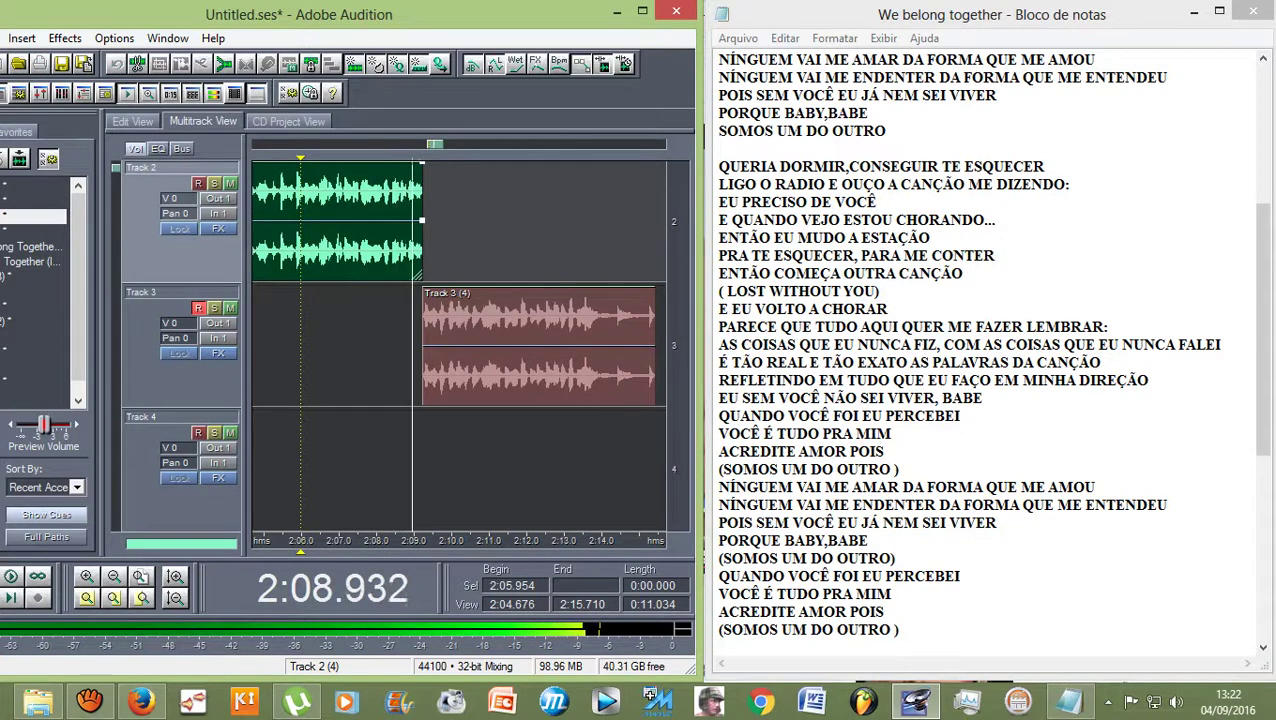
key(minus)
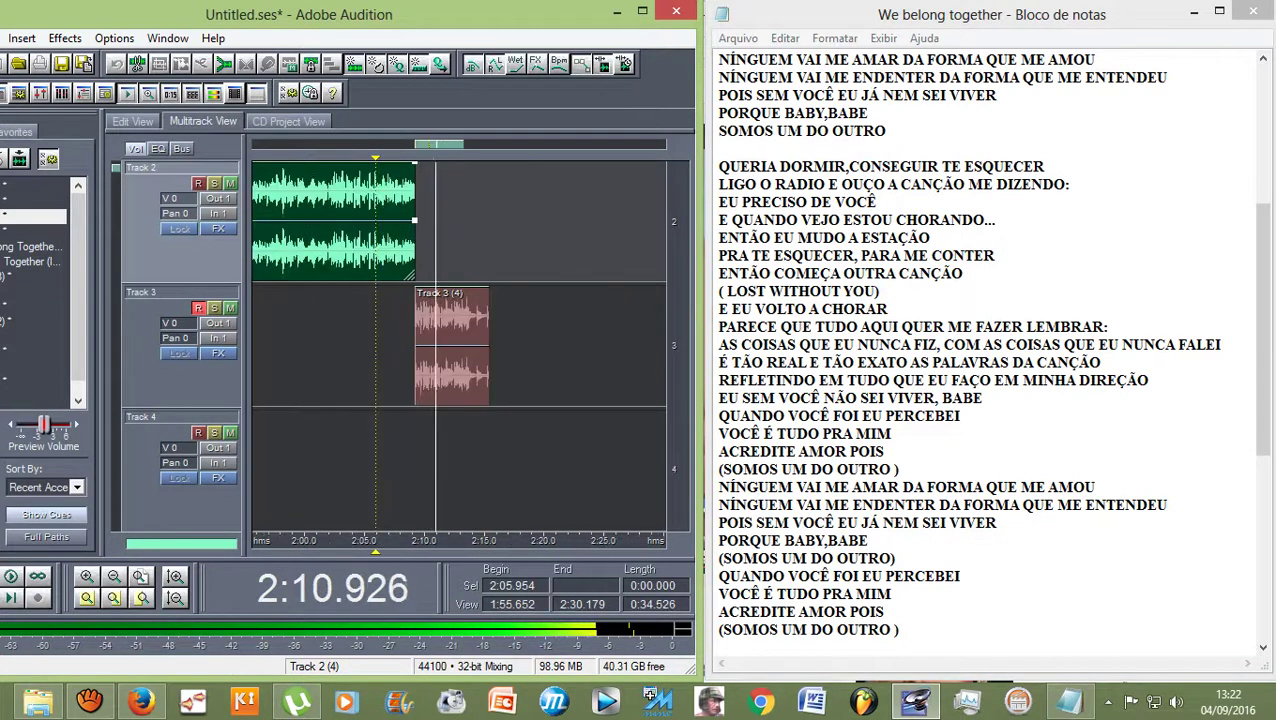
Step: Replay the splice at about 2:09.2 between the Track 2 and Track 3 vocals, starting from 2:05.954
key(minus)
key(space)
key(space)
key(equal)
key(equal)
key(equal)
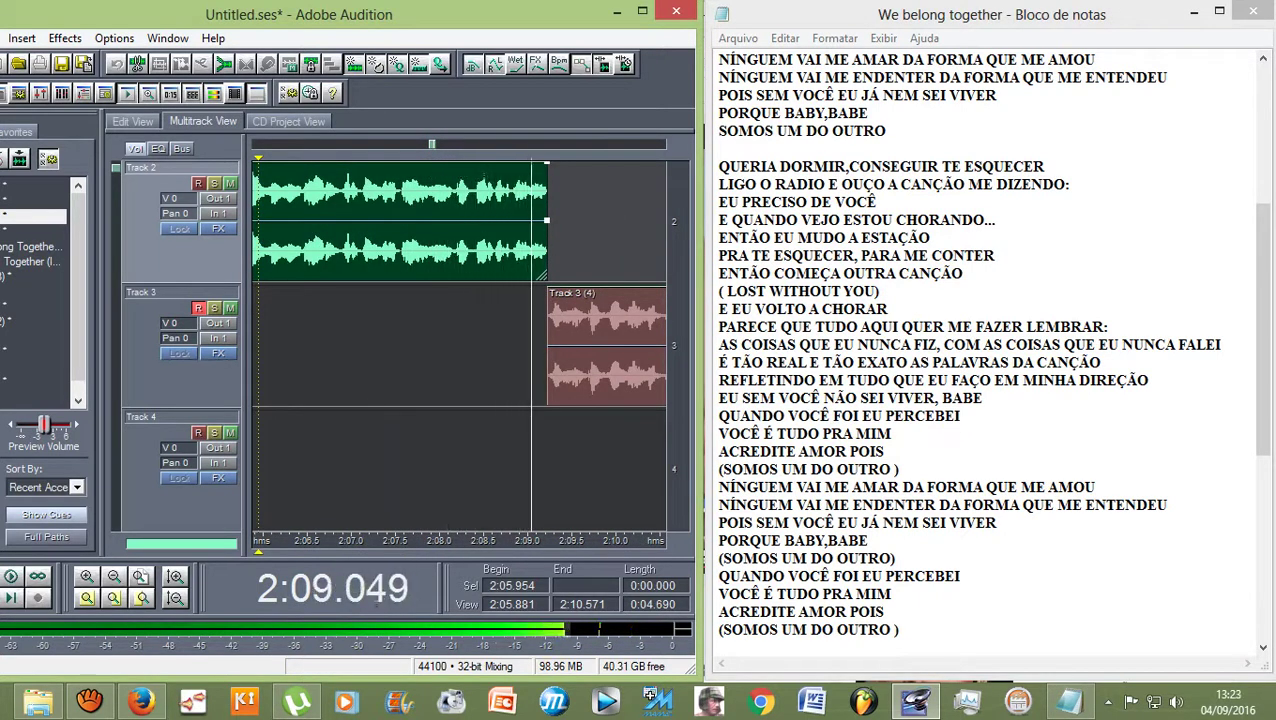
key(space)
Step: Extend the start of the Track 3 clip back to about 2:08.4, trim the Track 2 clip's end to meet it, and play the join
drag(549, 290, 526, 320)
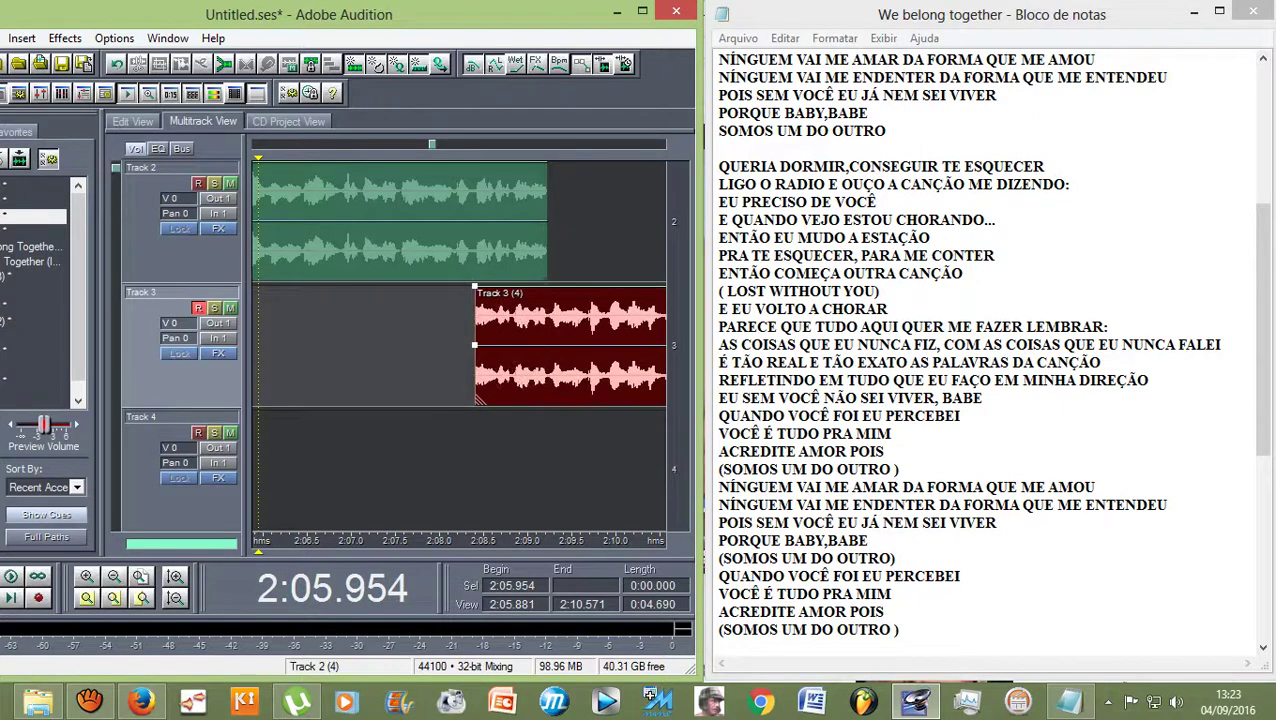
click(480, 240)
drag(547, 220, 475, 220)
key(space)
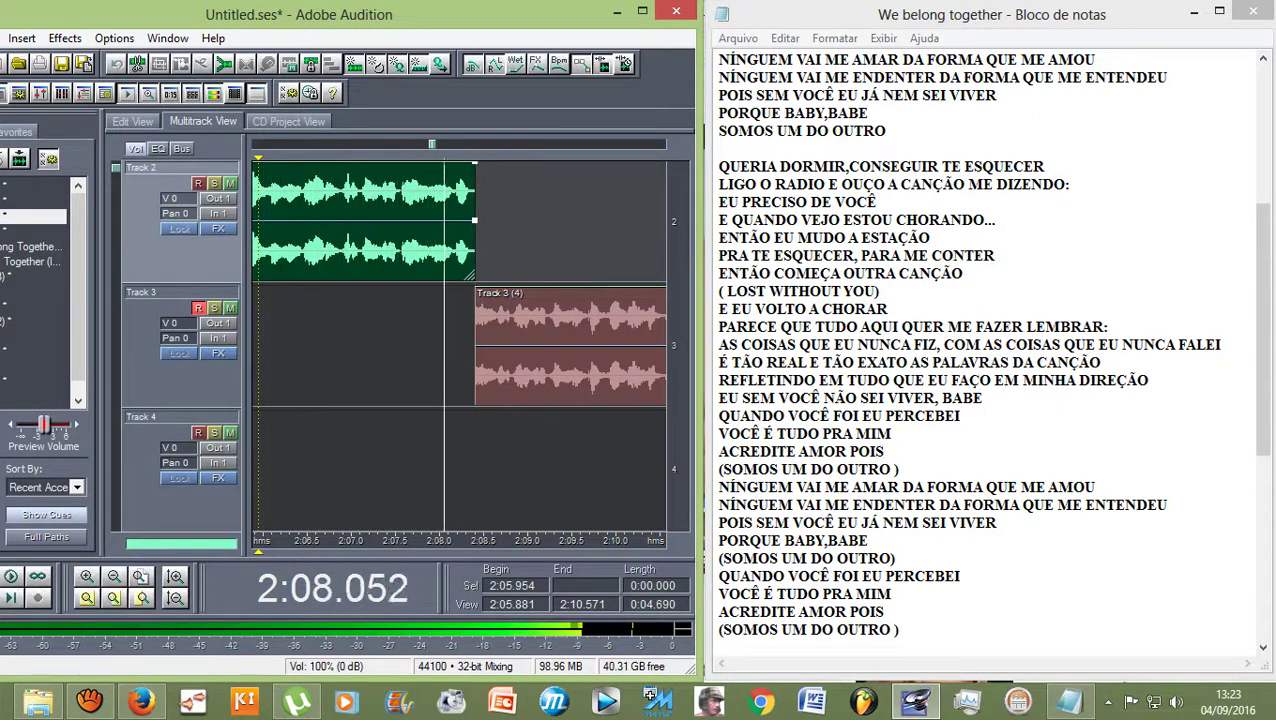
key(space)
Step: Trim the start of the Track 3 clip to about 2:08.8, extend the Track 2 clip's end to meet it, and check by playback
click(570, 345)
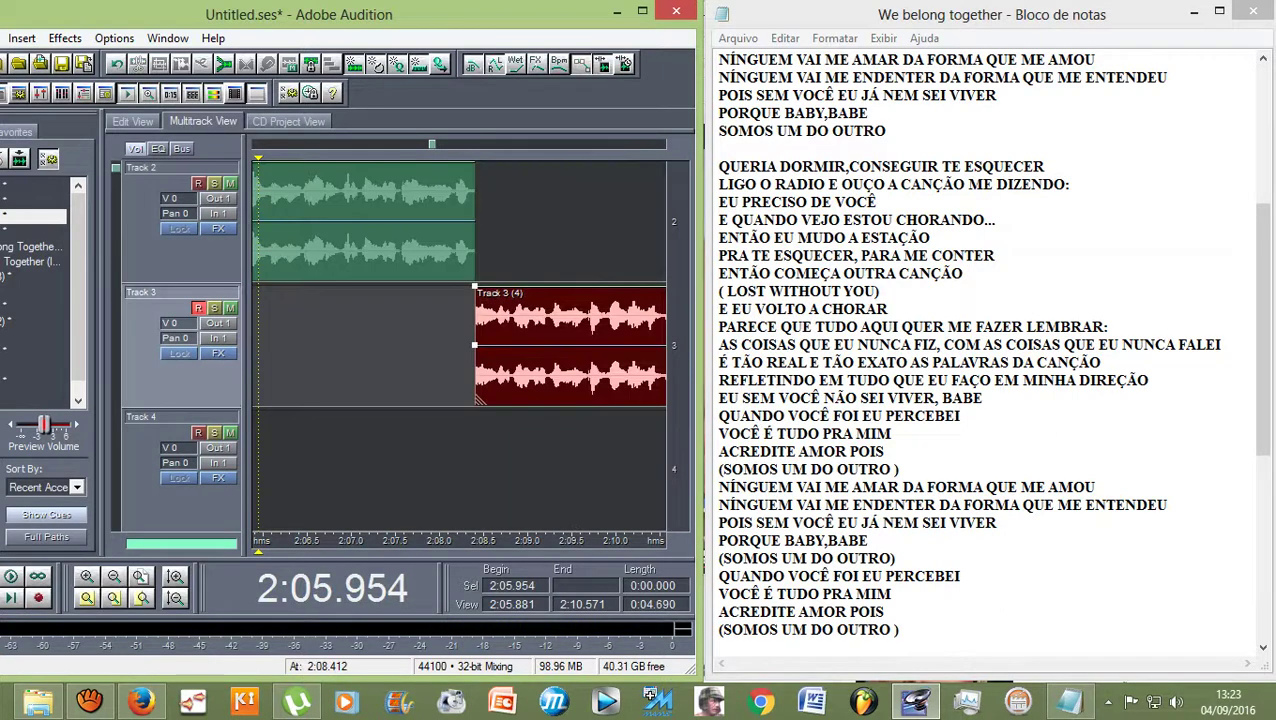
drag(475, 345, 512, 345)
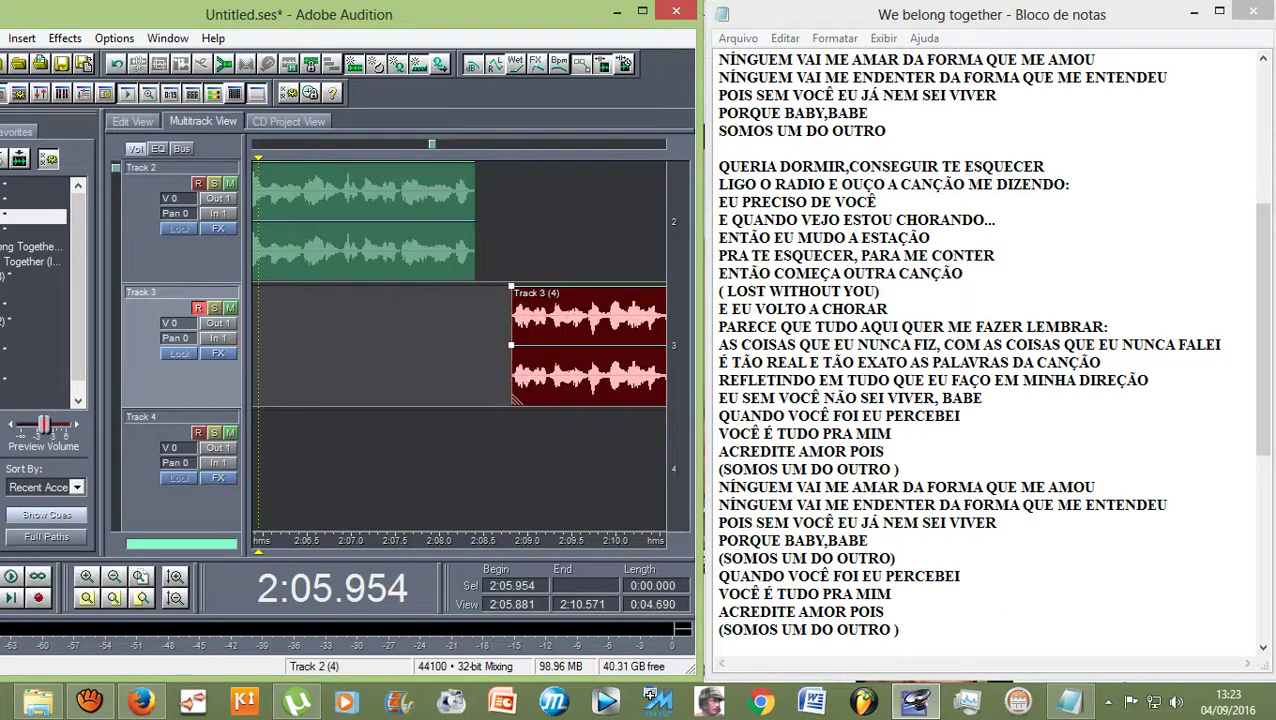
click(472, 220)
drag(472, 274, 511, 274)
key(space)
scroll(459, 345, down, 6)
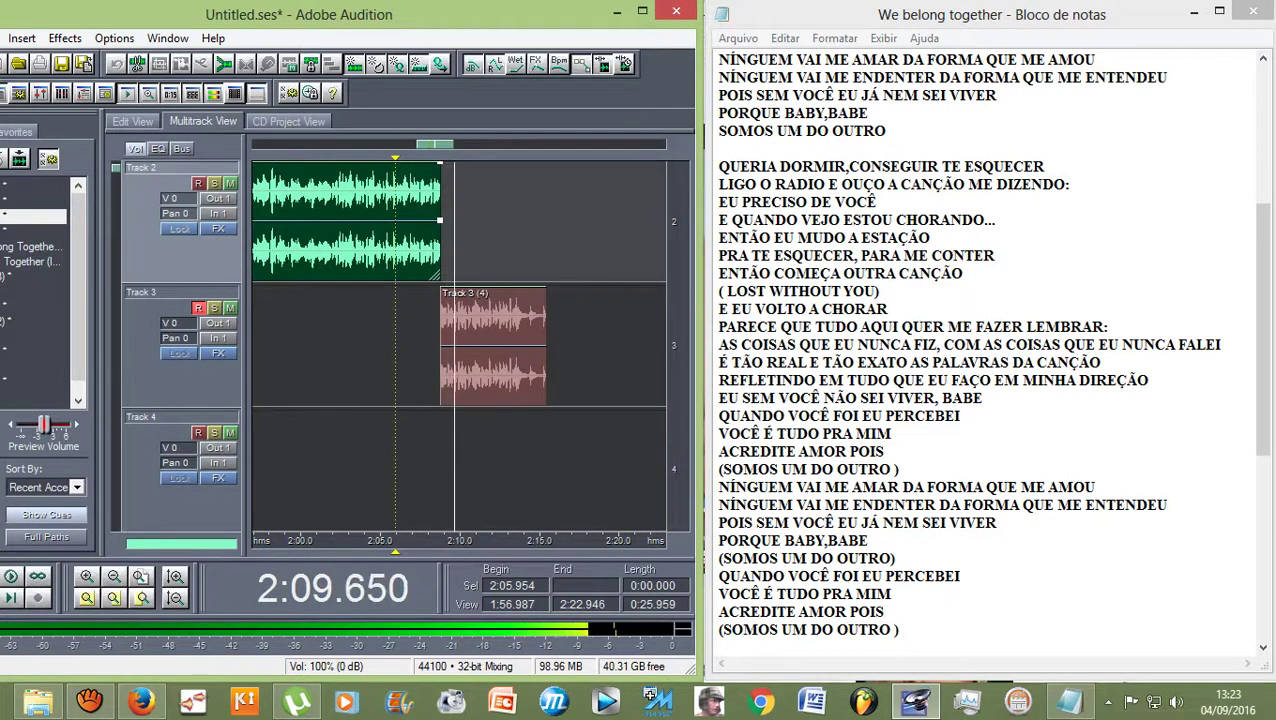
scroll(416, 345, down, 4)
key(space)
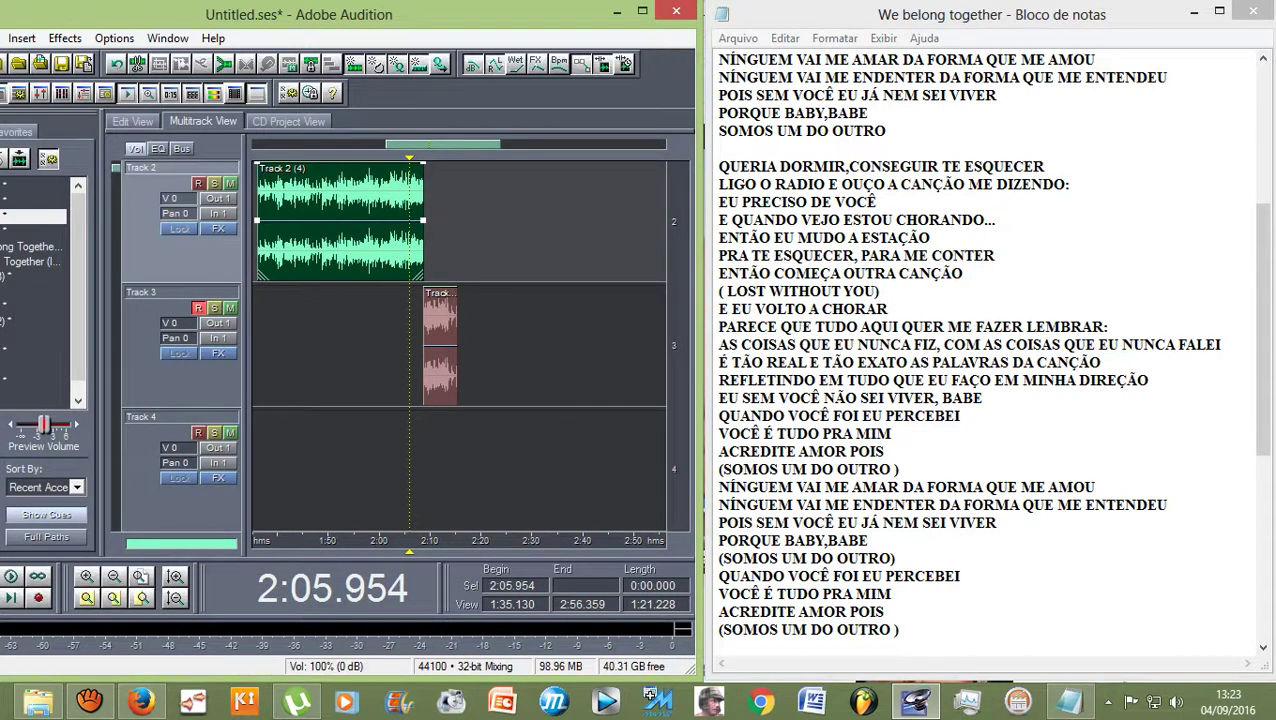
Step: Place the cursor at 2:08.817 and examine the join between the Track 2 and Track 3 clips up close and in context
scroll(413, 220, up, 2)
drag(405, 158, 471, 158)
scroll(458, 340, up, 6)
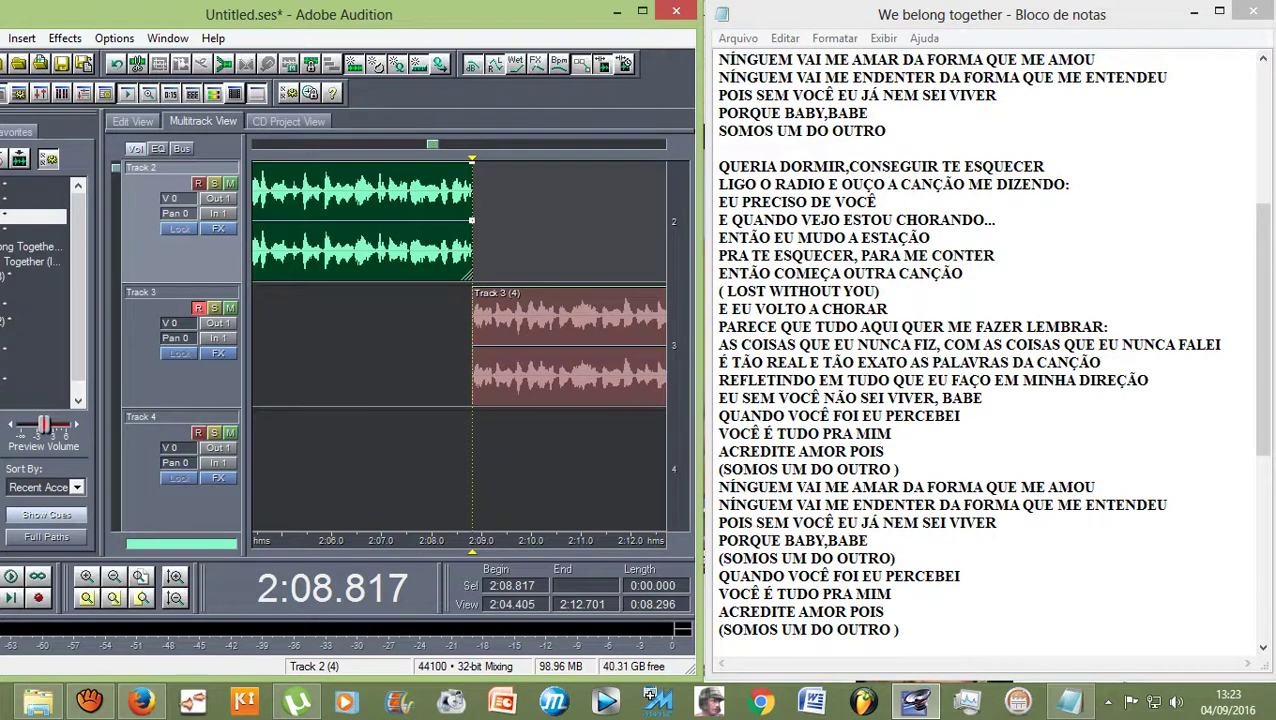
click(480, 345)
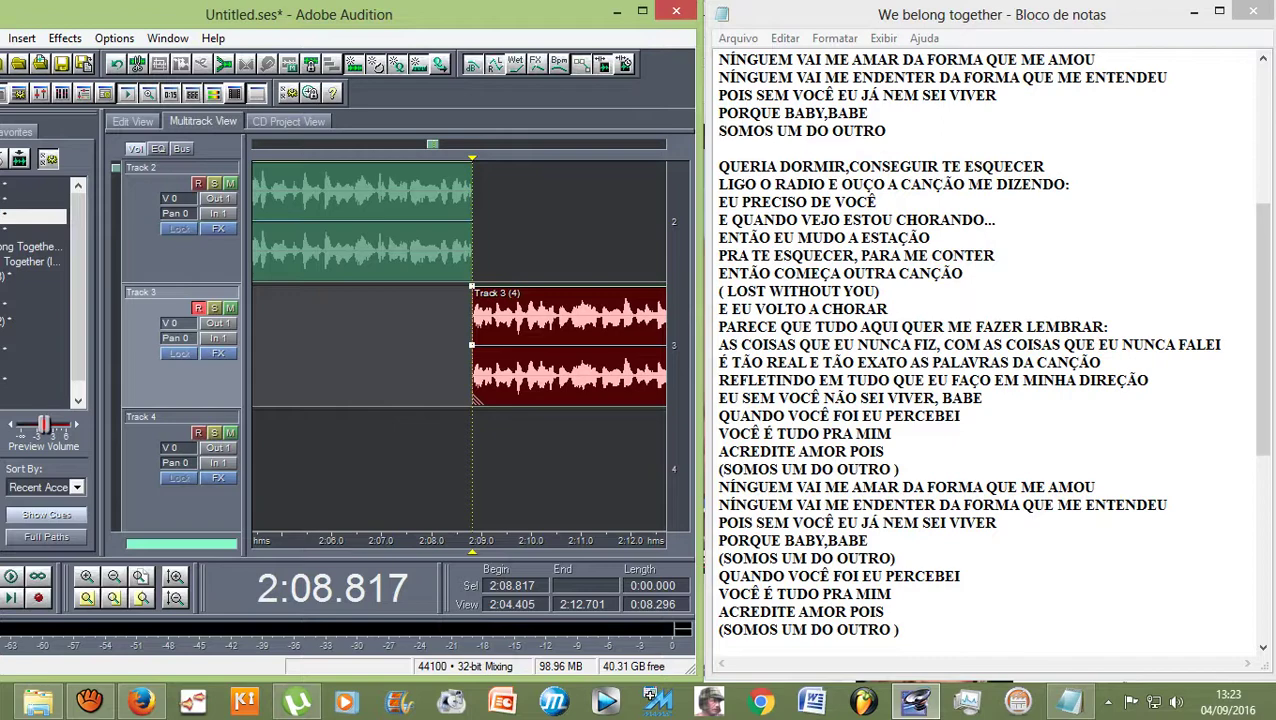
scroll(477, 345, down, 3)
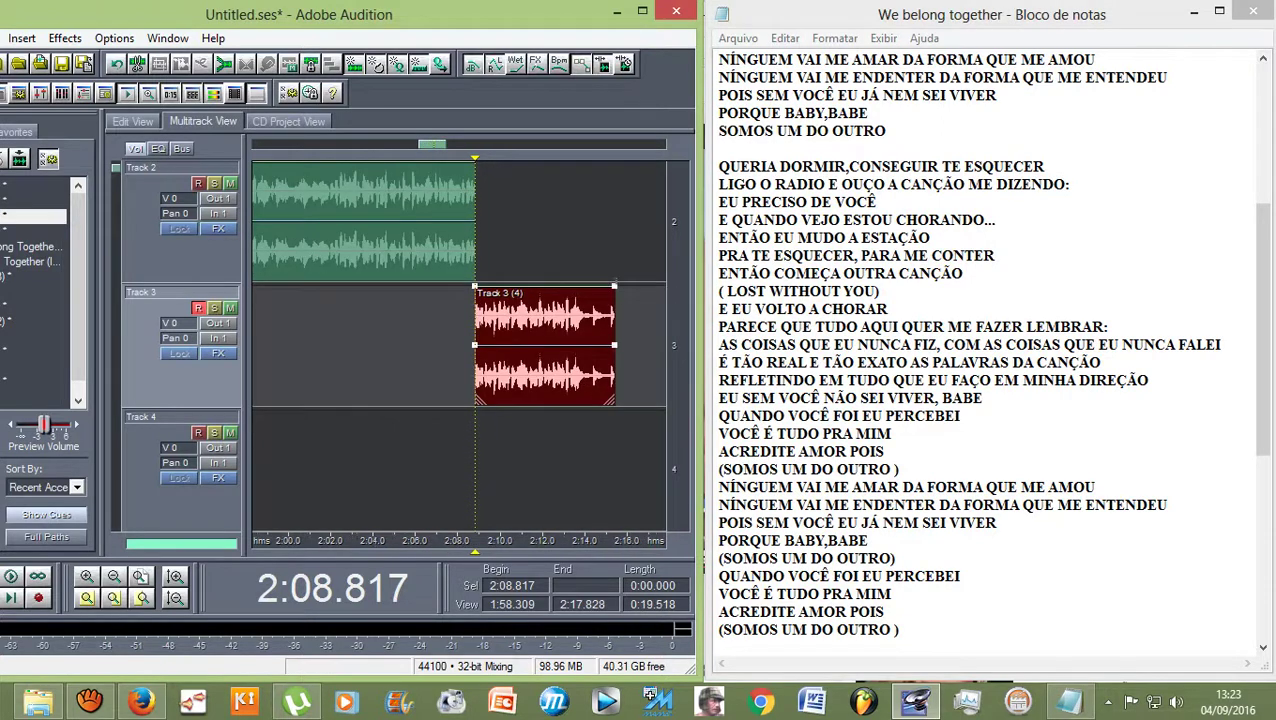
scroll(476, 222, up, 14)
scroll(476, 222, up, 1)
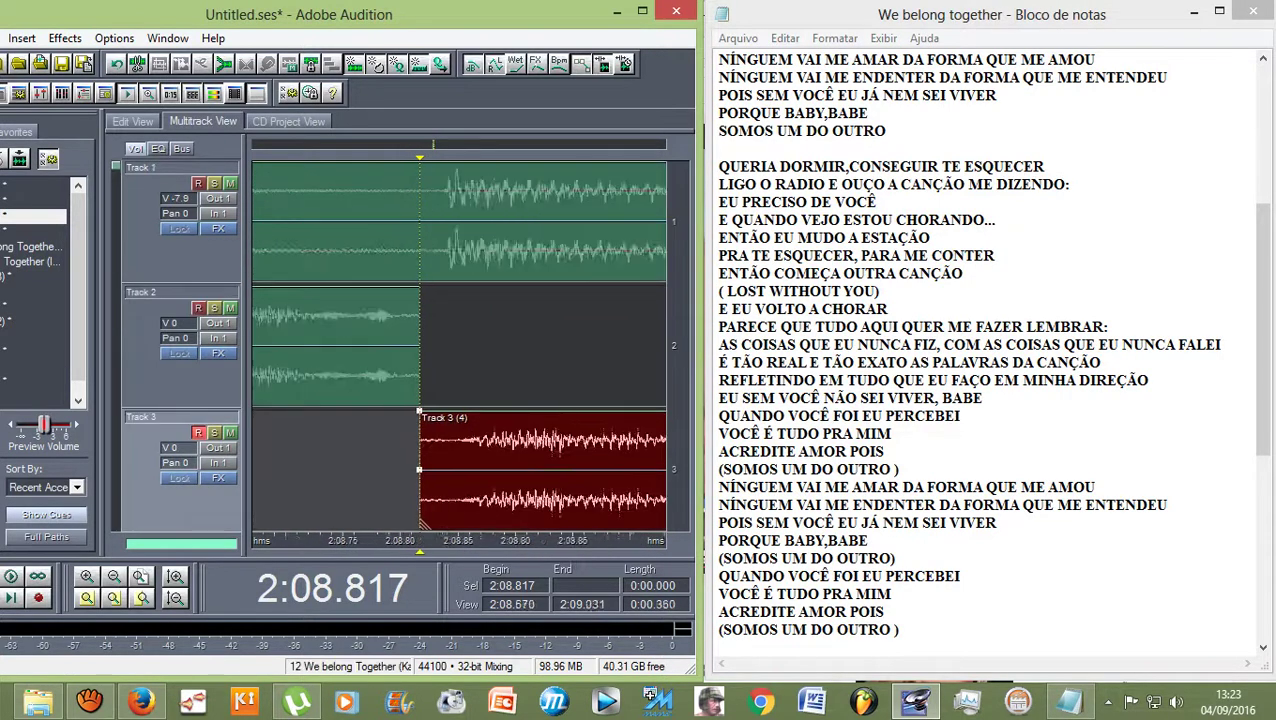
key(equal)
key(equal)
key(equal)
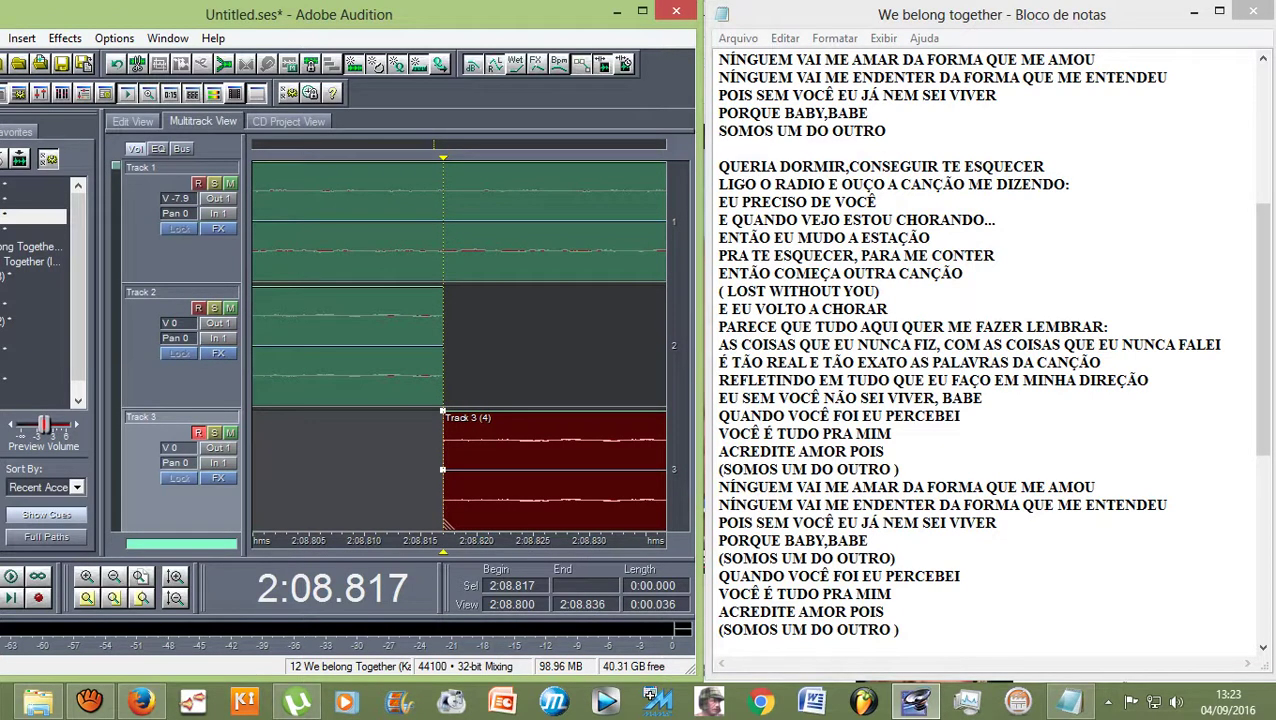
key(minus)
key(minus)
key(minus)
key(minus)
key(minus)
key(minus)
key(minus)
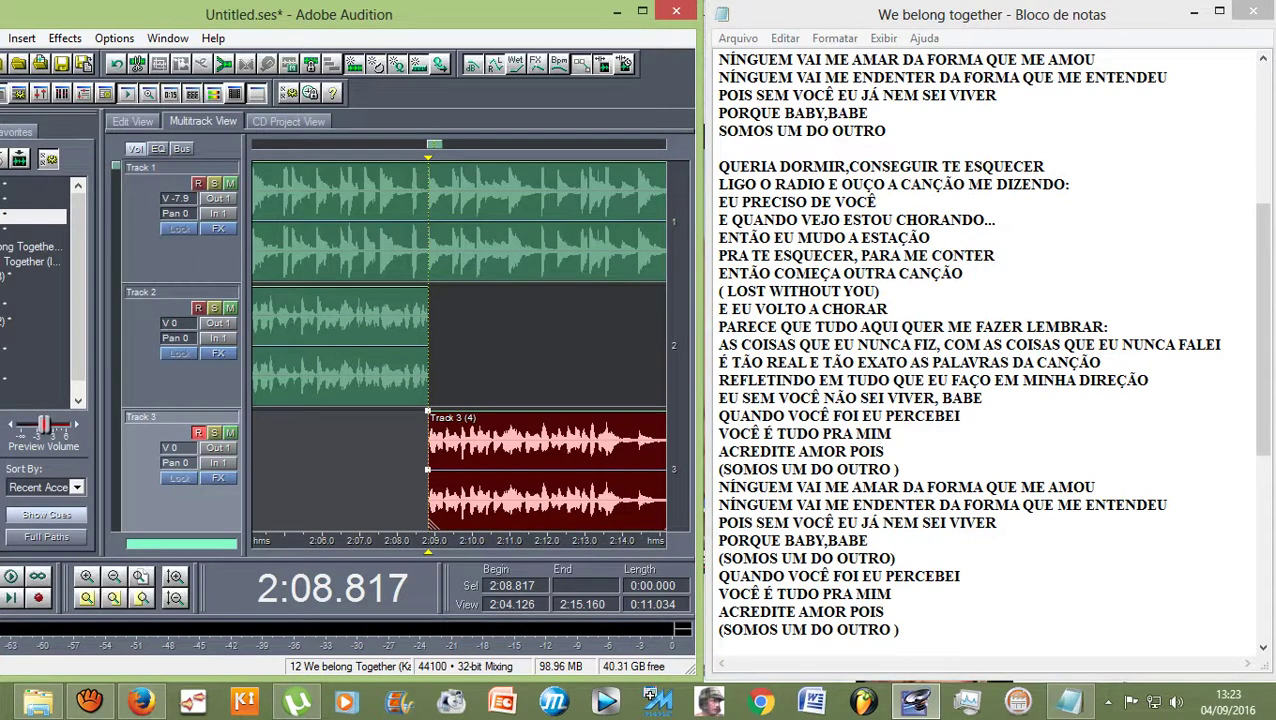
key(minus)
key(minus)
key(minus)
key(minus)
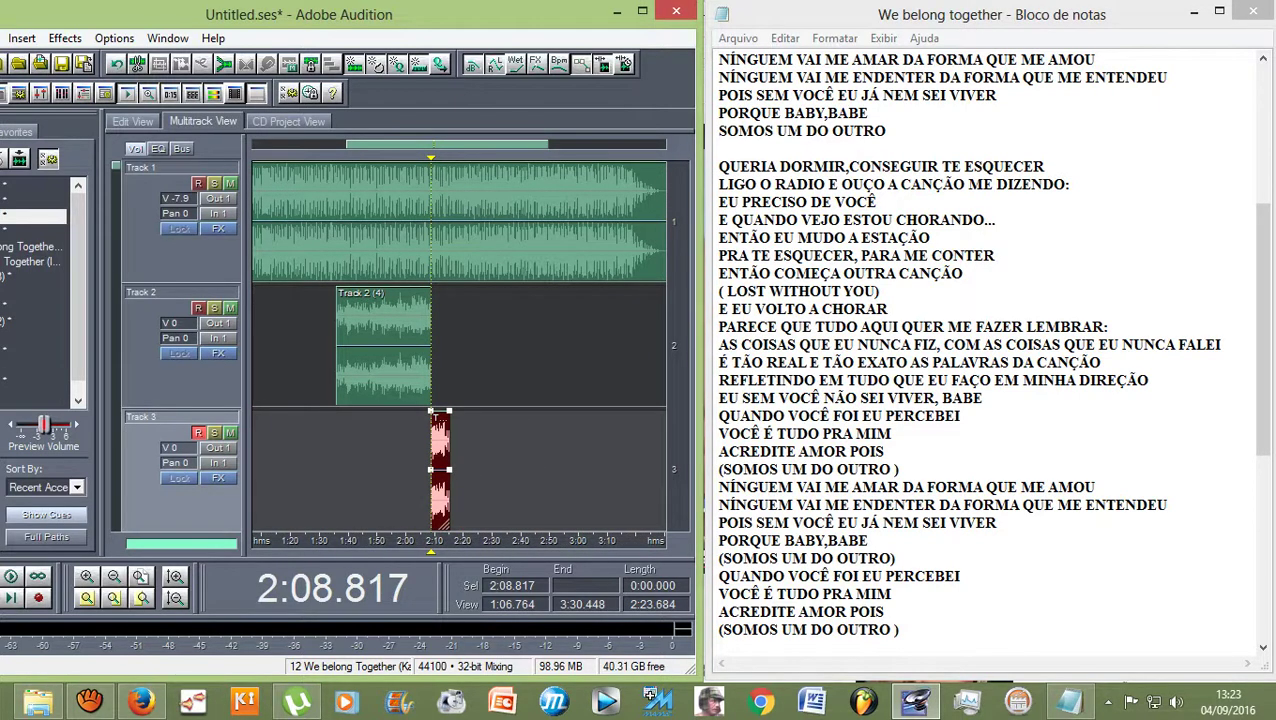
key(equal)
key(equal)
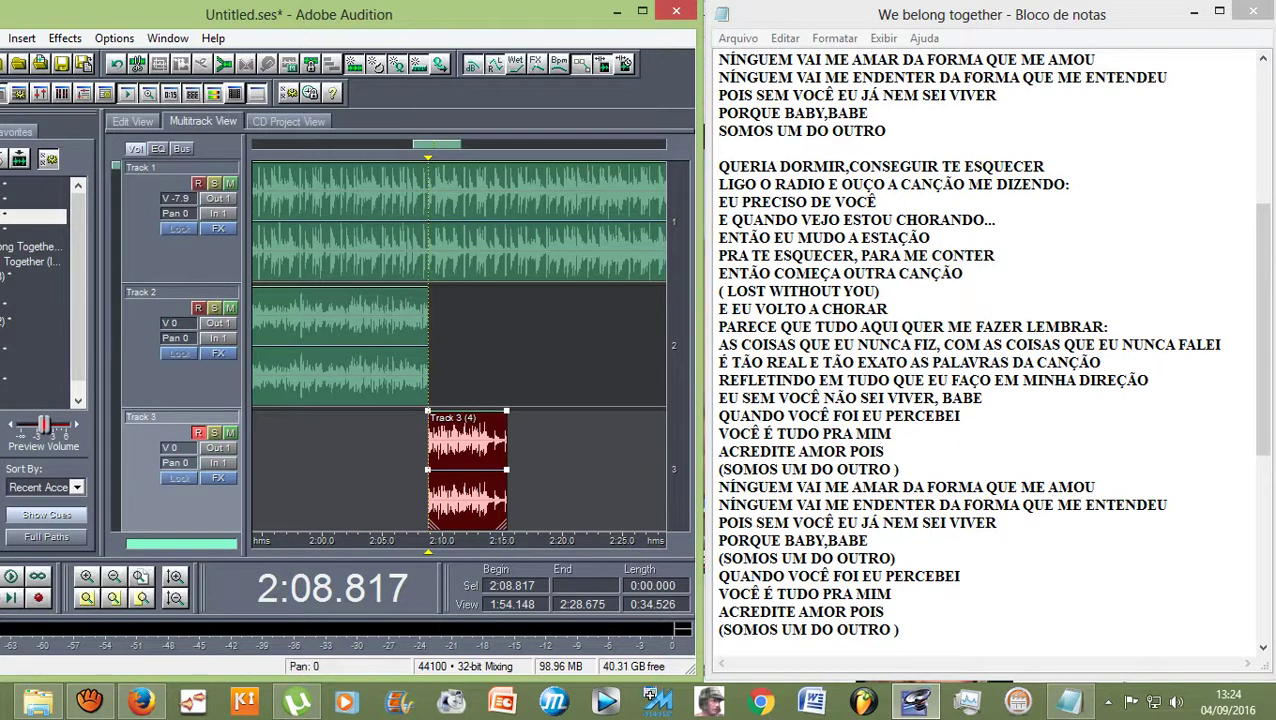
Step: Trim the end of the Track 3 clip to about 2:14.3 and place the cursor at 2:10.793
scroll(458, 346, up, 1)
scroll(180, 346, down, 1)
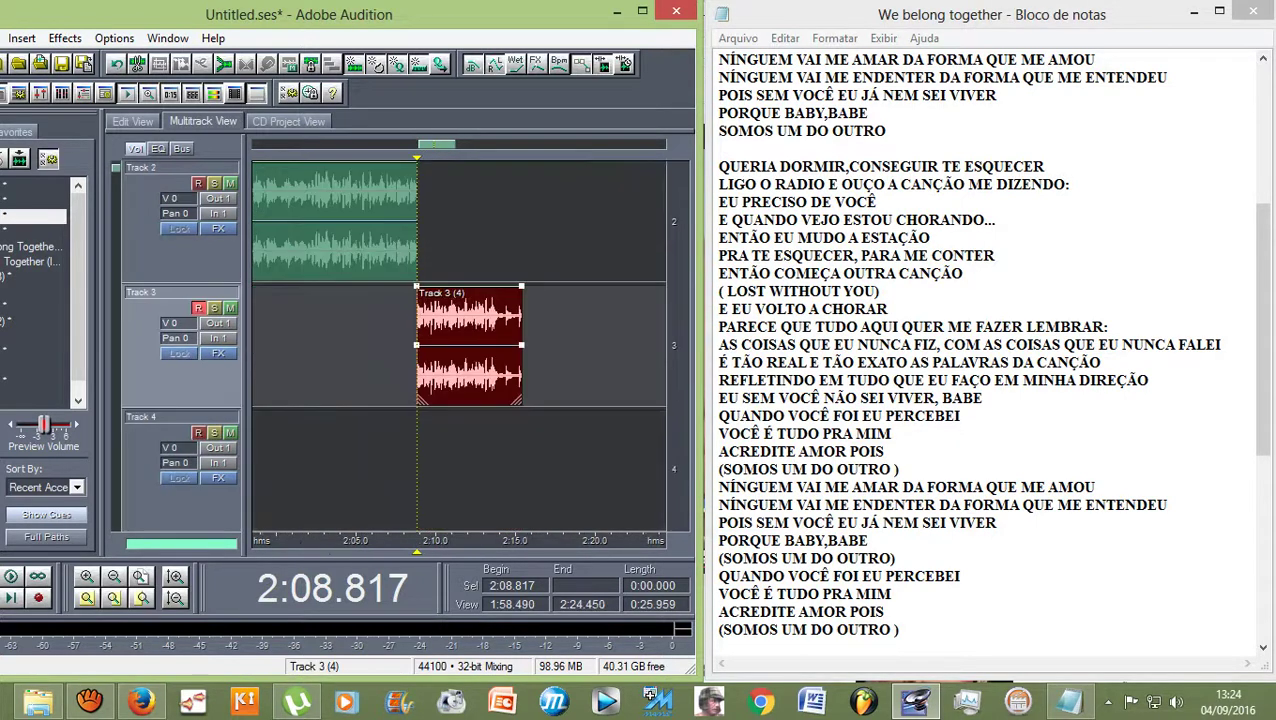
drag(518, 399, 501, 399)
click(464, 346)
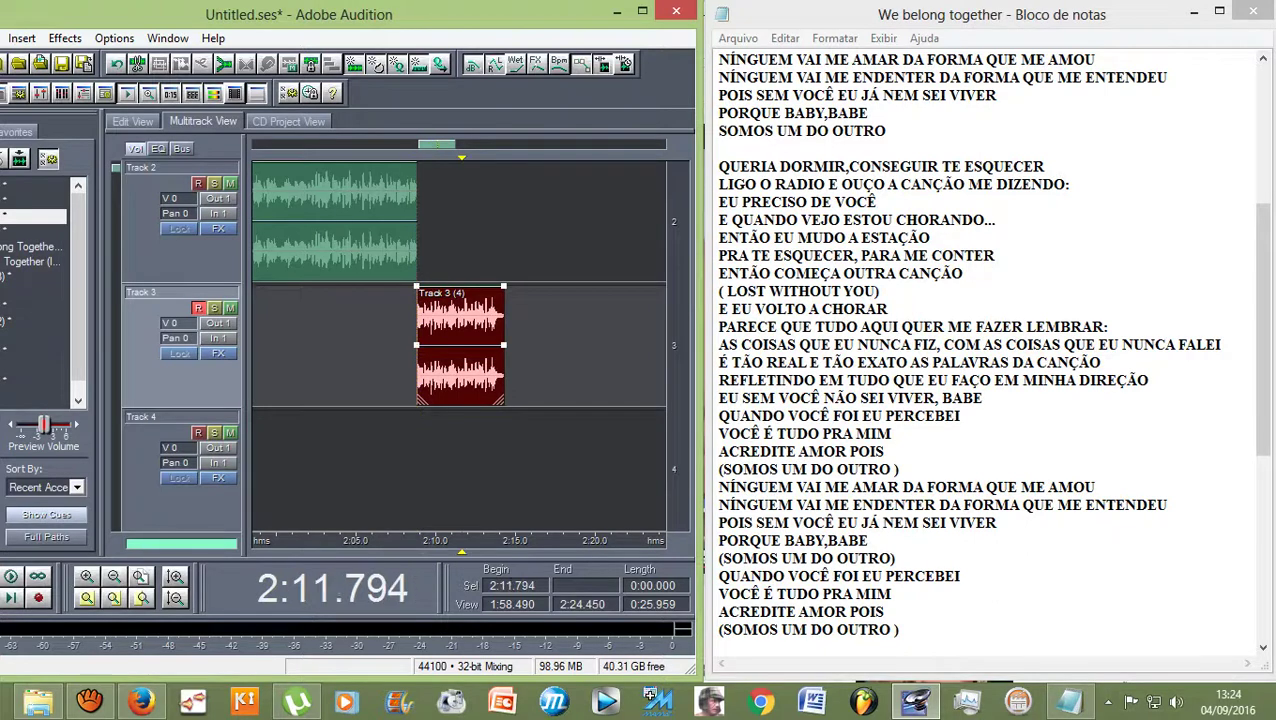
click(449, 346)
scroll(449, 346, down, 2)
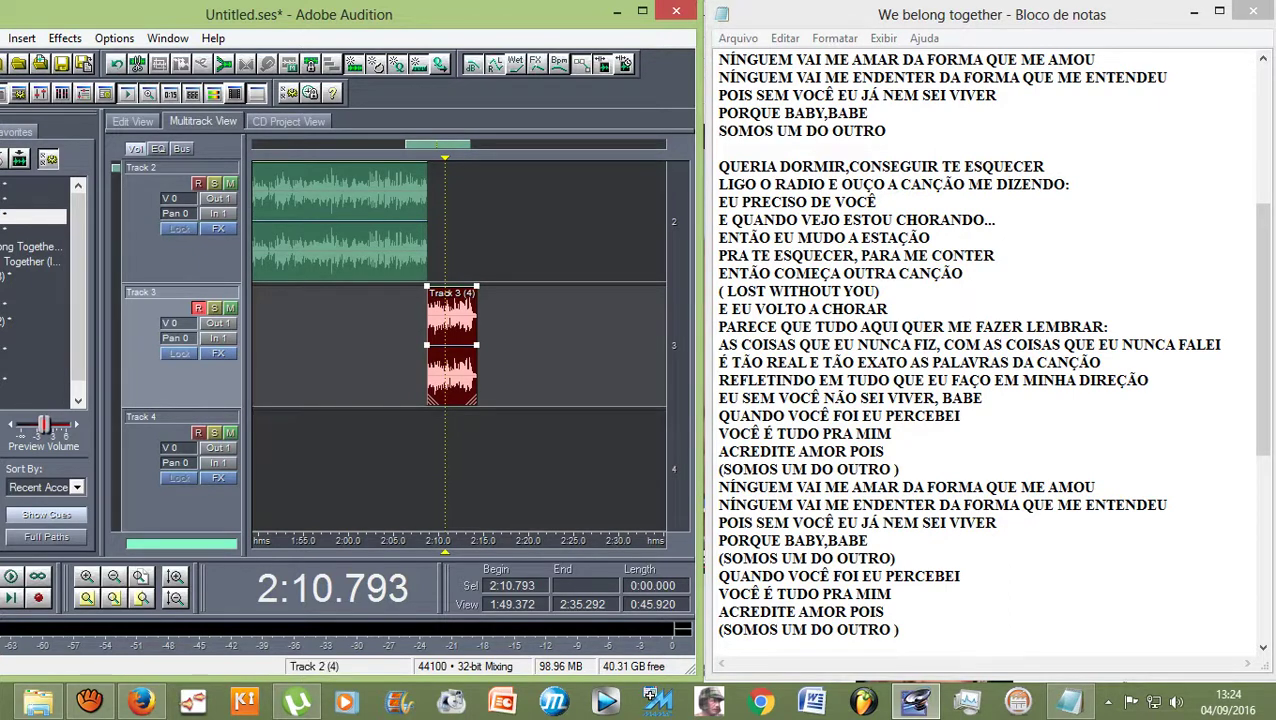
Step: Arm Track 2 for recording and disarm Track 3
click(198, 183)
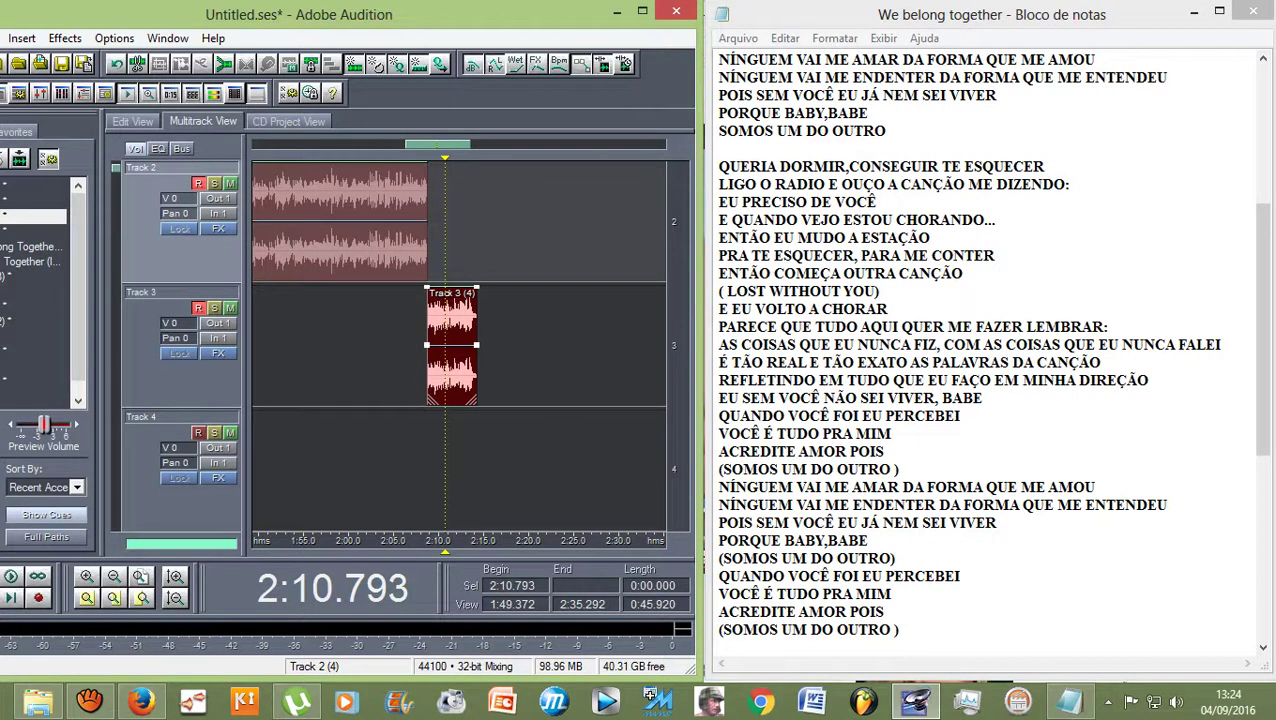
click(198, 308)
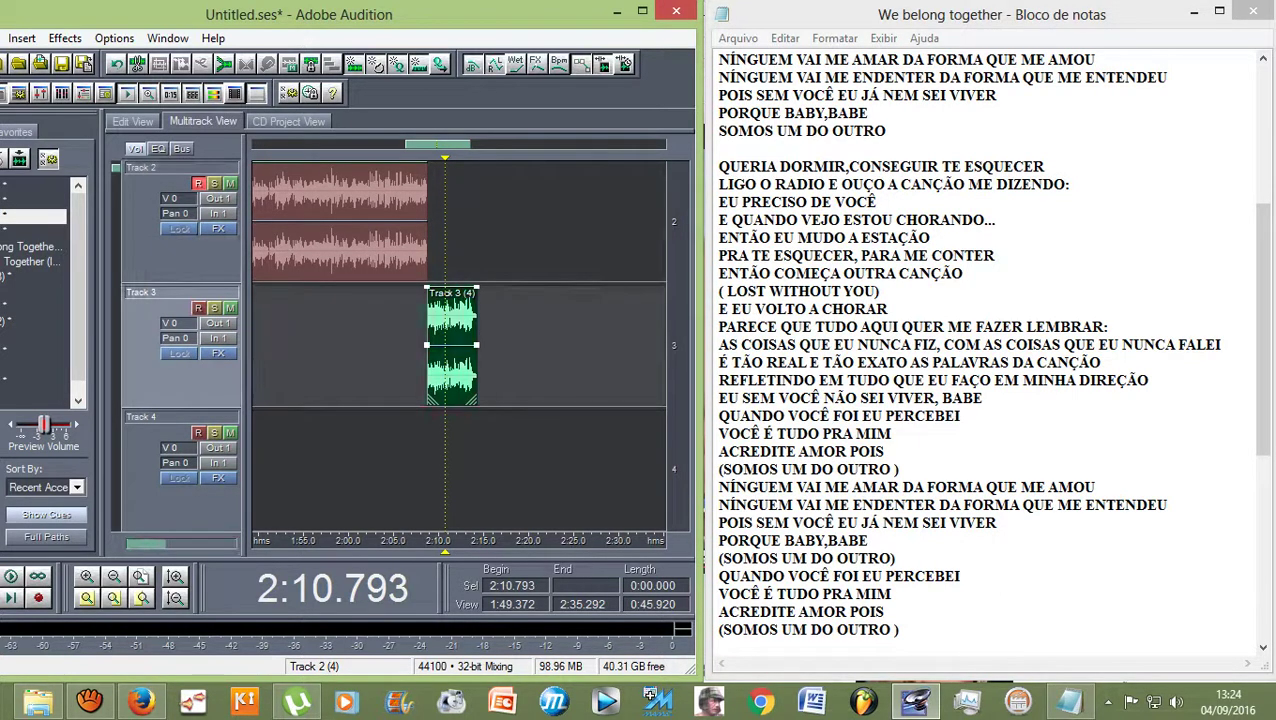
scroll(480, 284, up, 1)
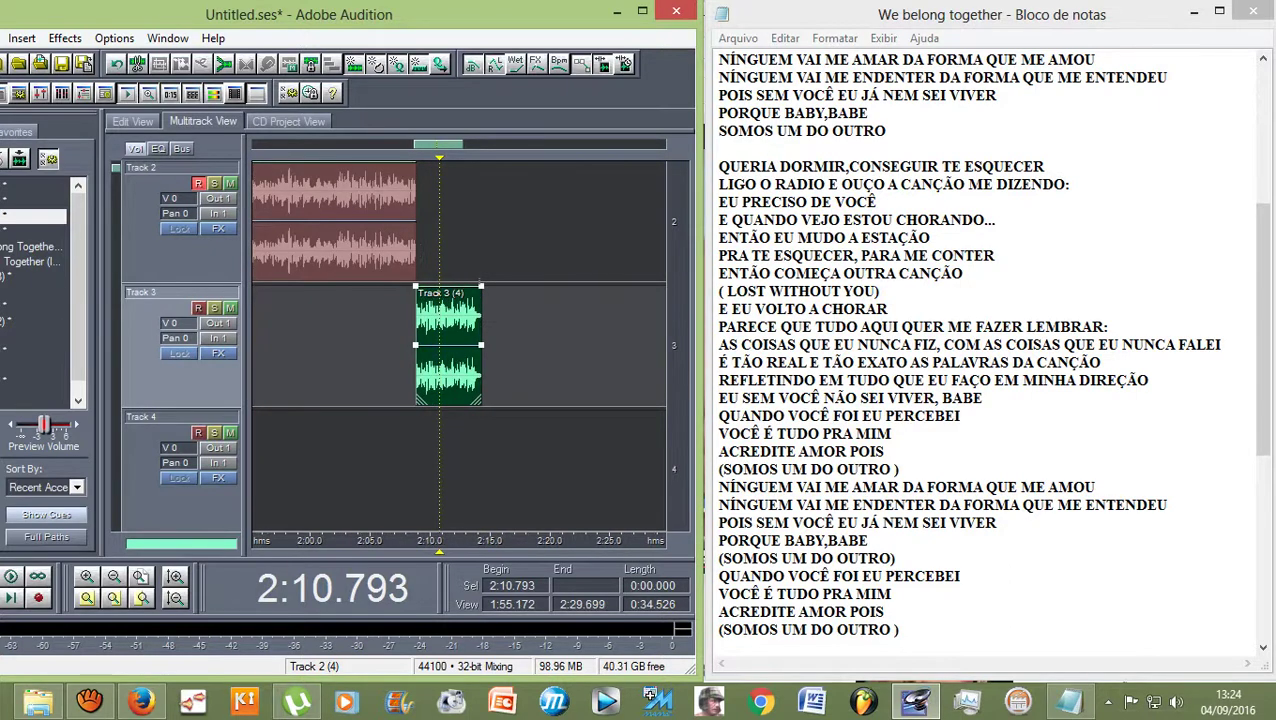
scroll(181, 346, up, 1)
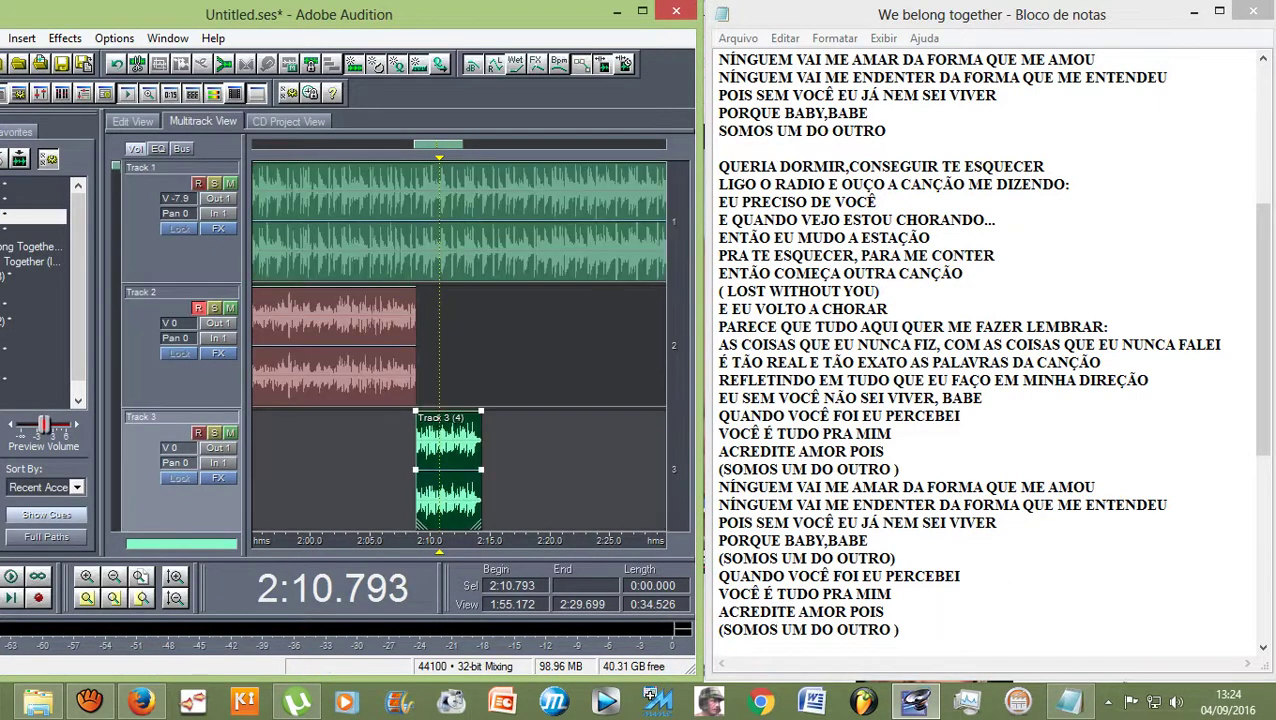
scroll(437, 221, down, 1)
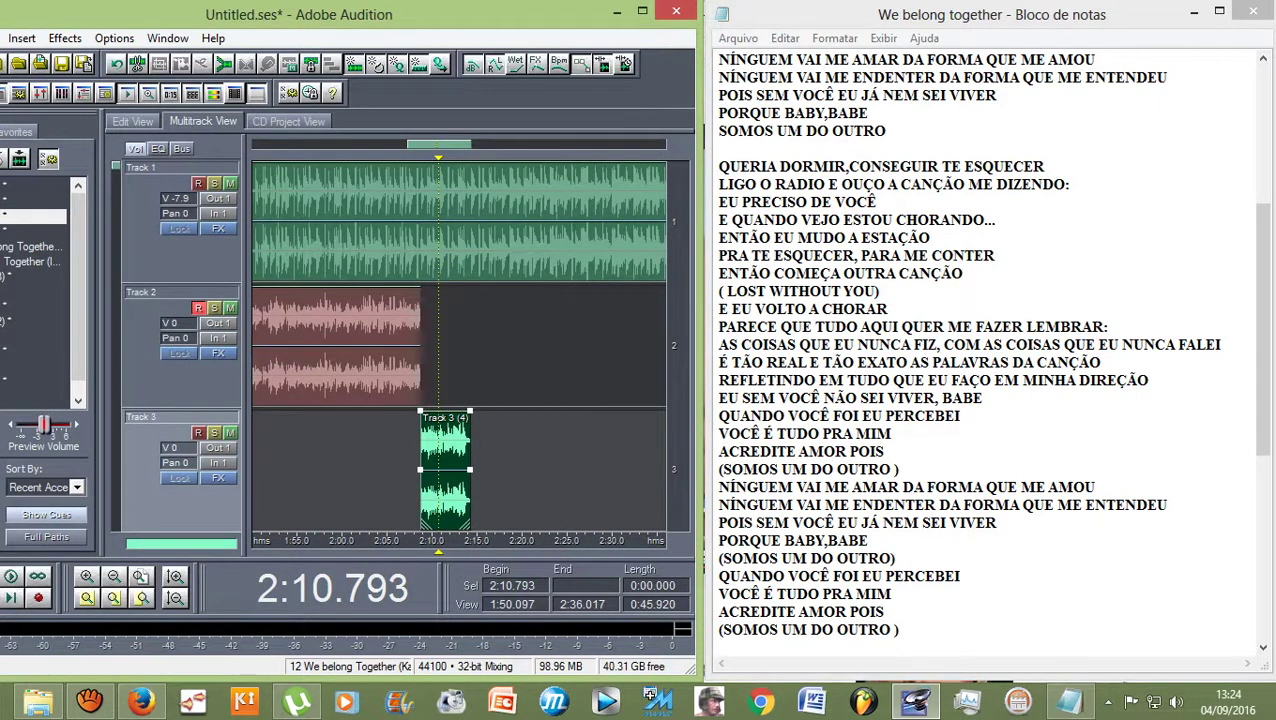
key(equal)
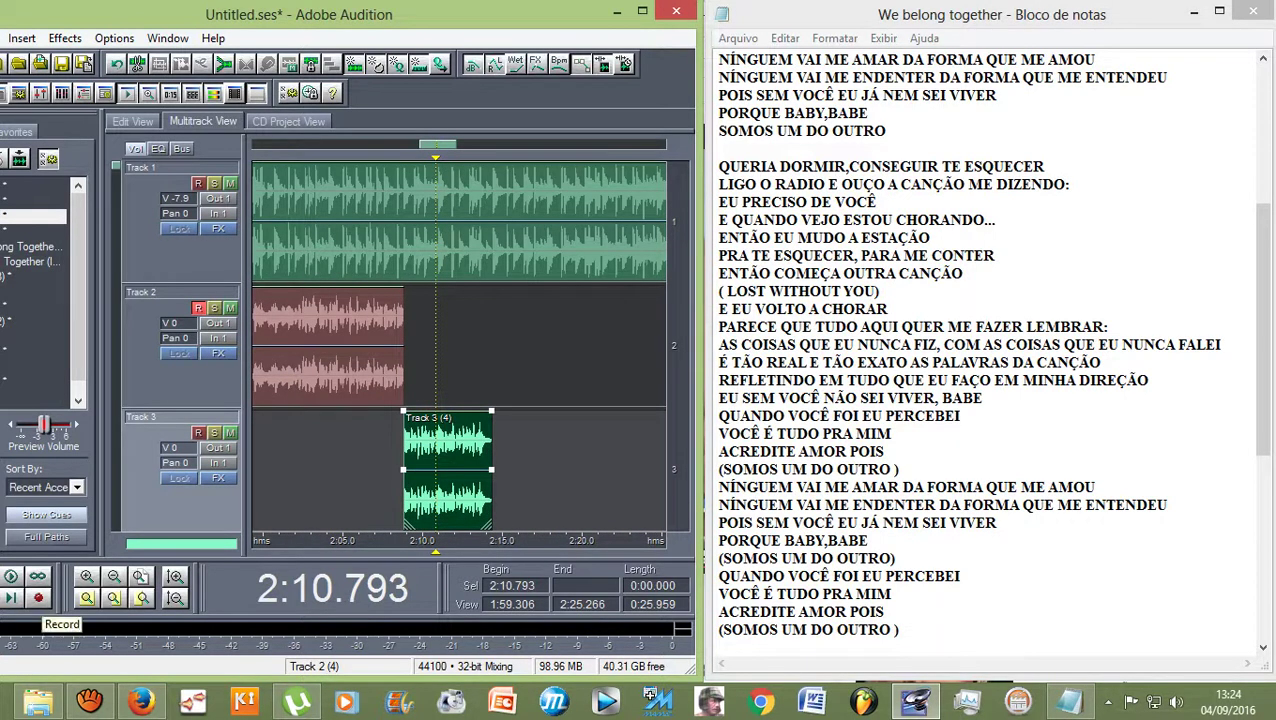
click(38, 598)
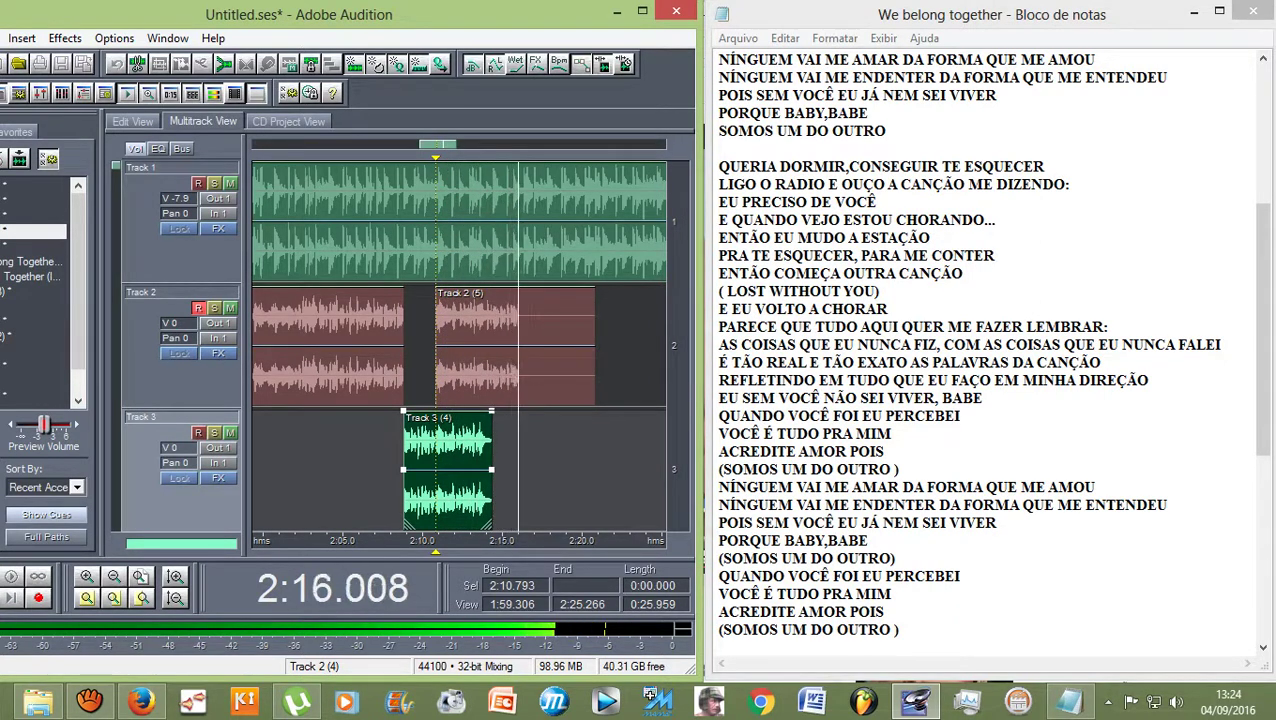
key(space)
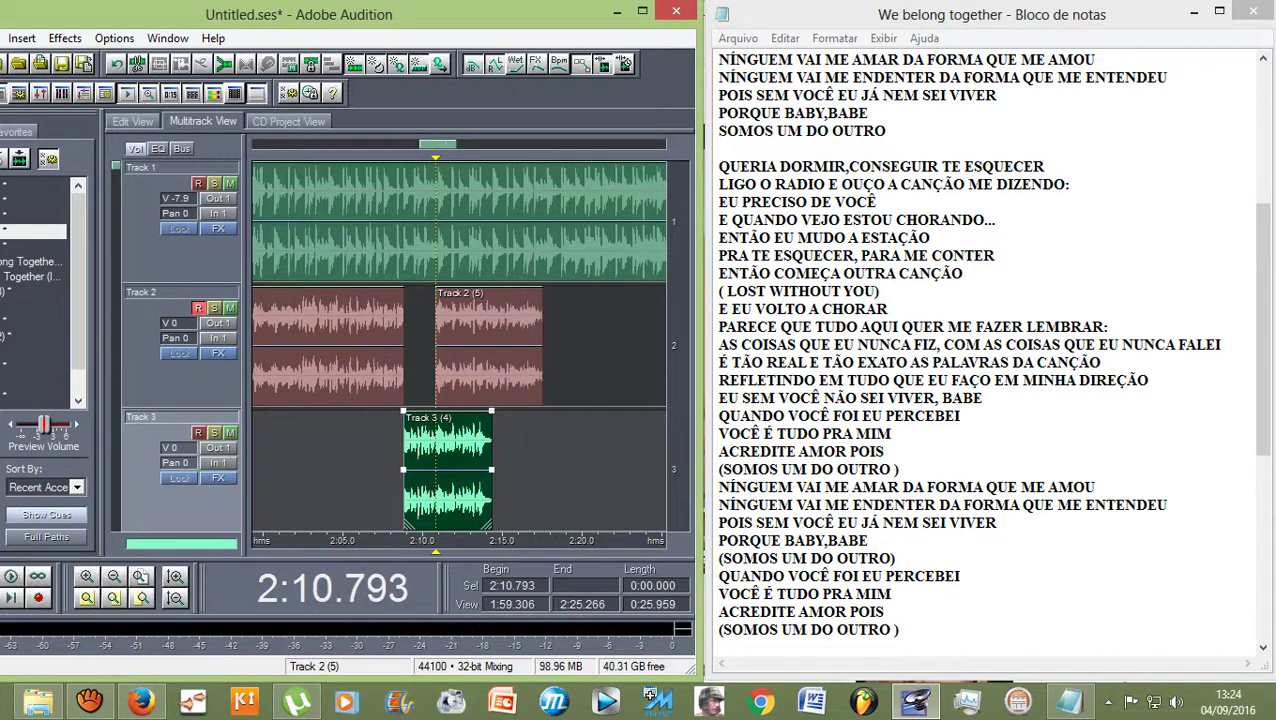
key(Delete)
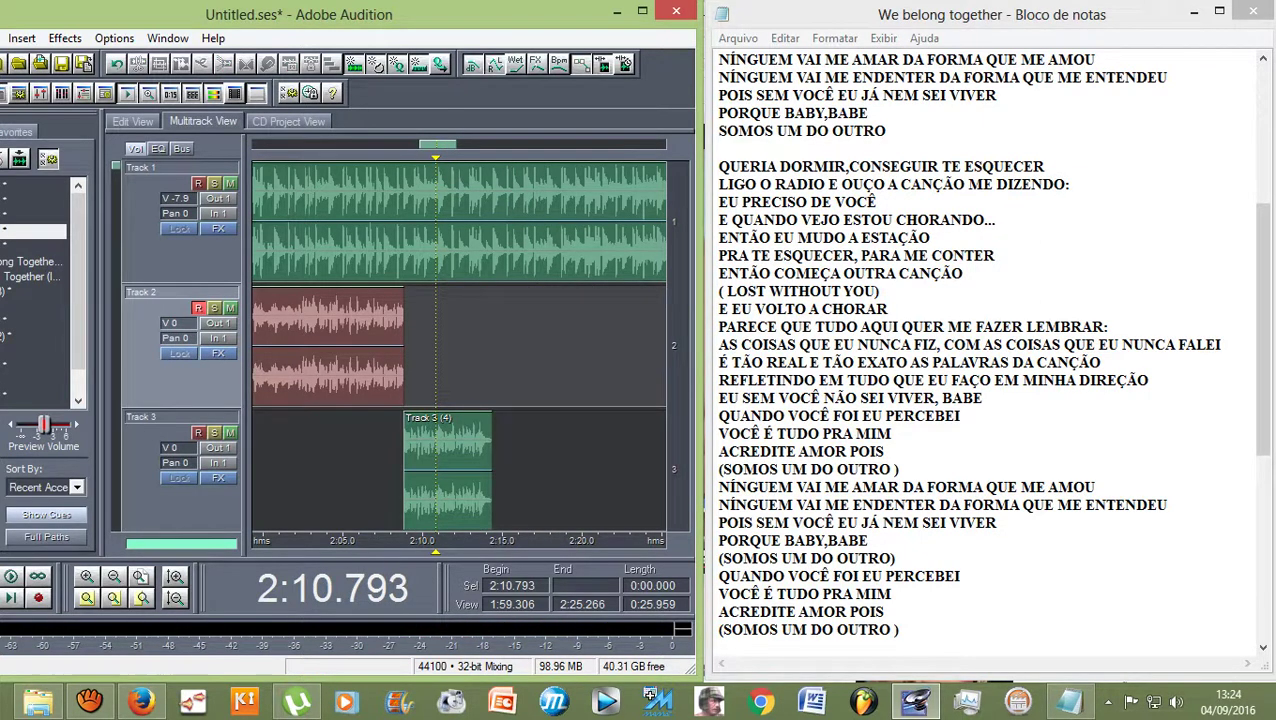
Step: Record a new vocal take on Track 2 from 2:10.793 to about 2:22.4 and play it back against the other tracks
key(ctrl+space)
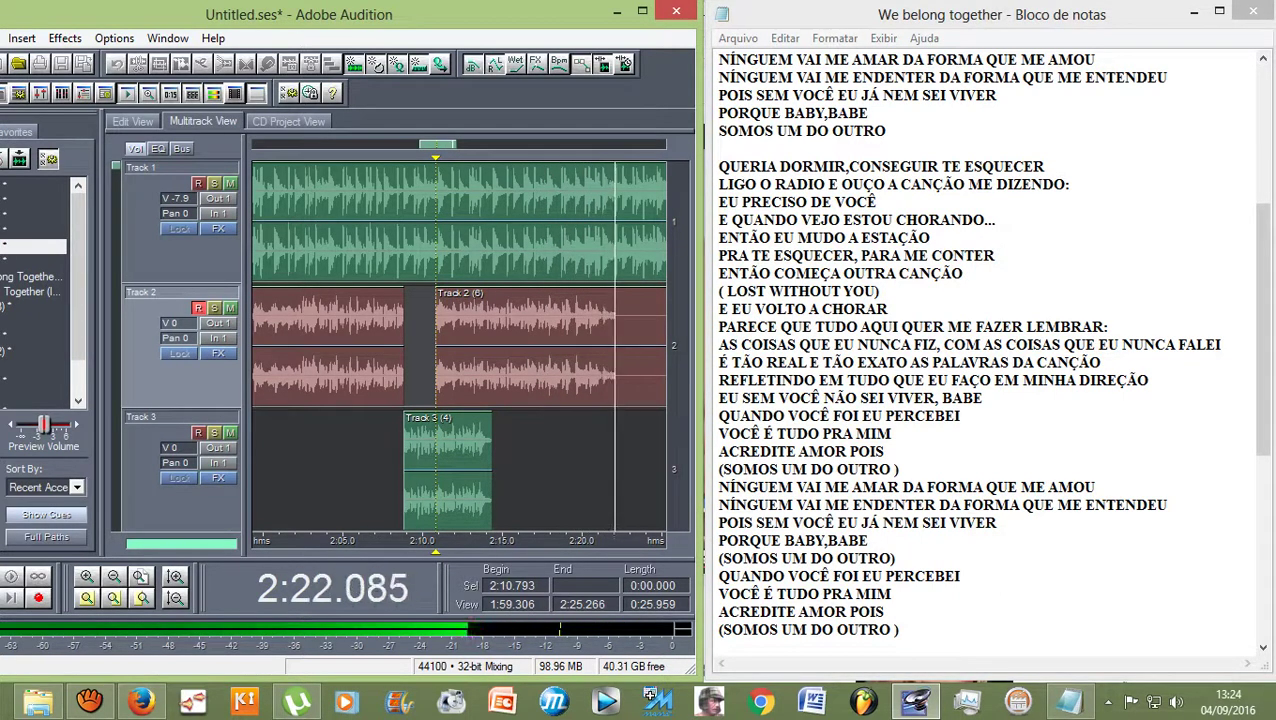
key(space)
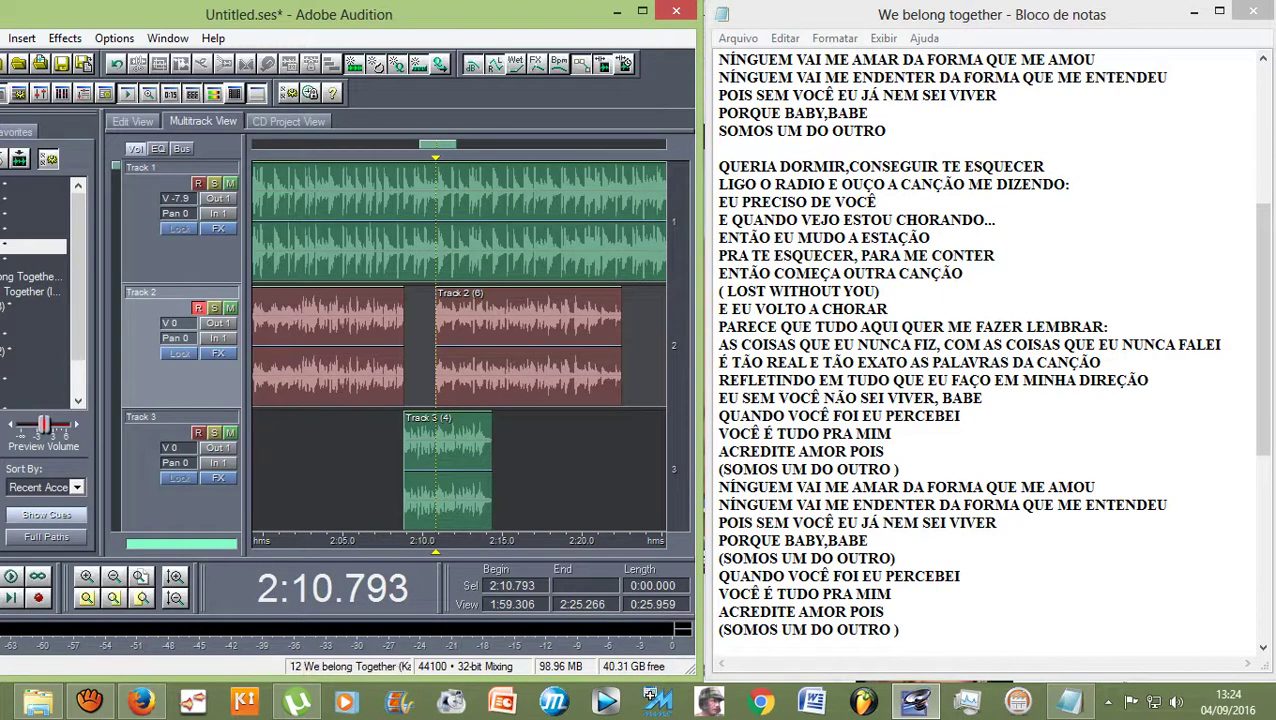
key(space)
key(equal)
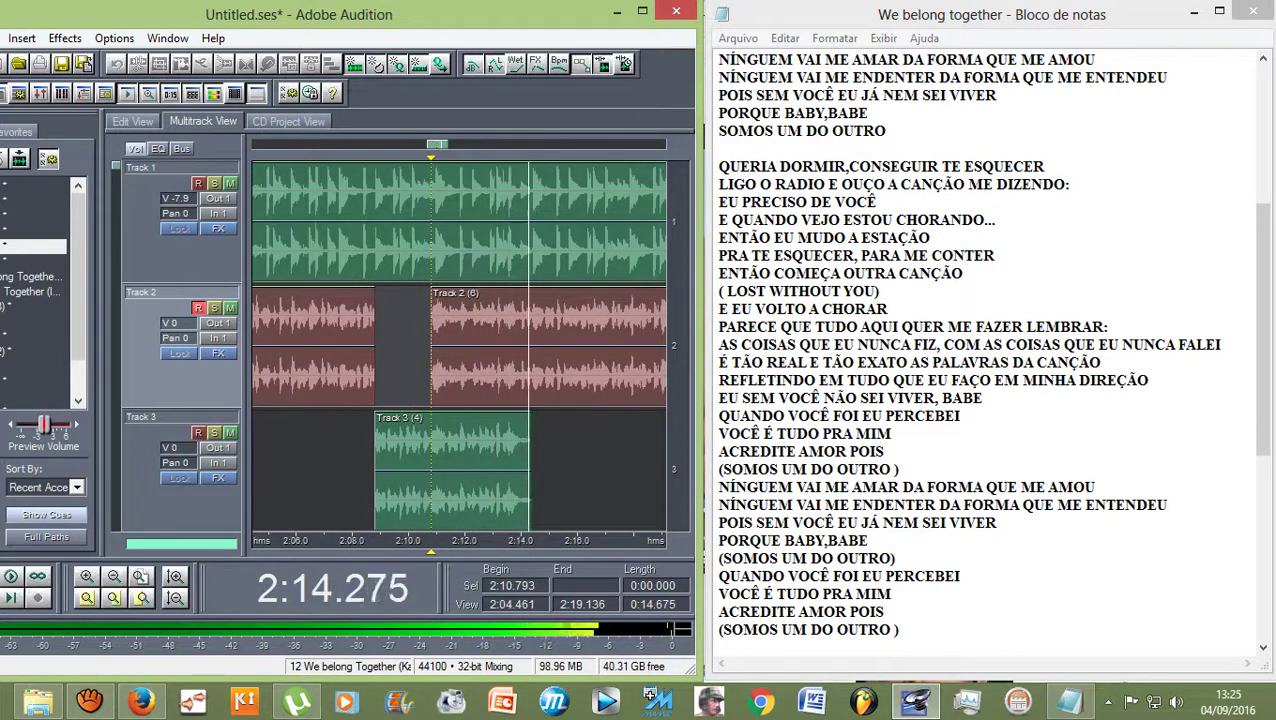
key(minus)
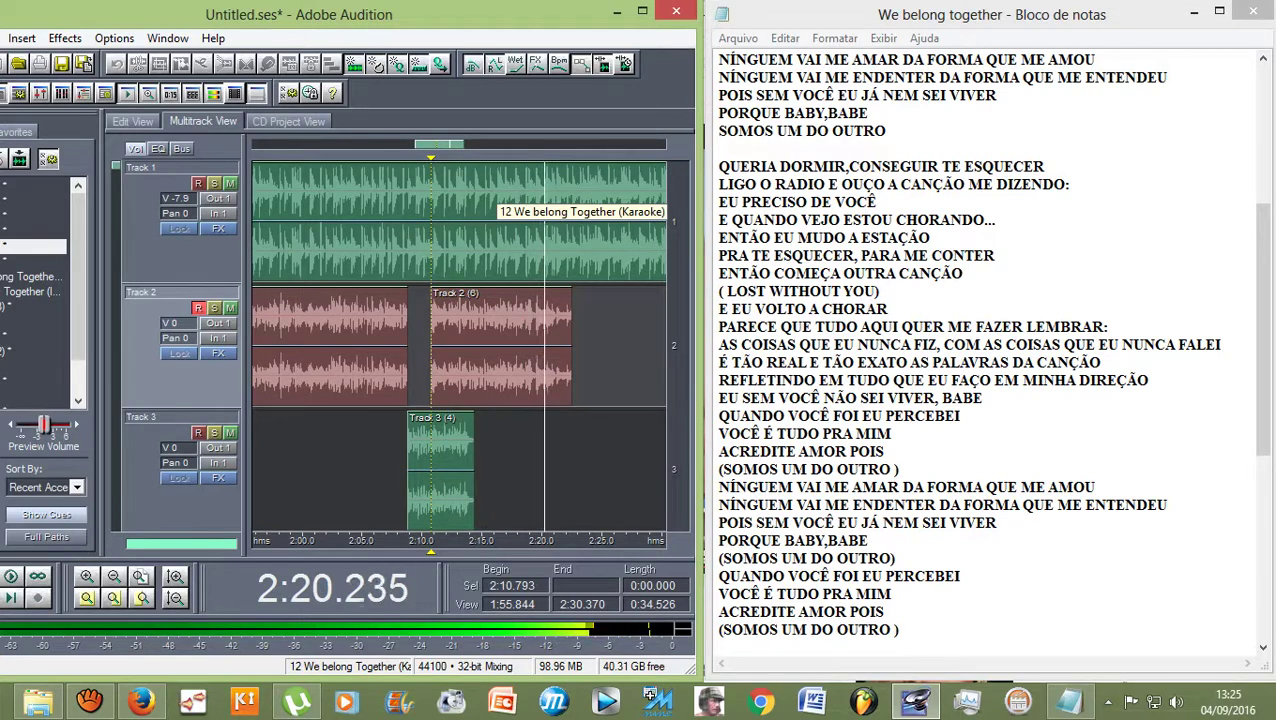
key(space)
Step: Trim the start of the newly recorded Track 2 clip to about 2:13.3 so it overlaps the end of the Track 3 vocal
key(equal)
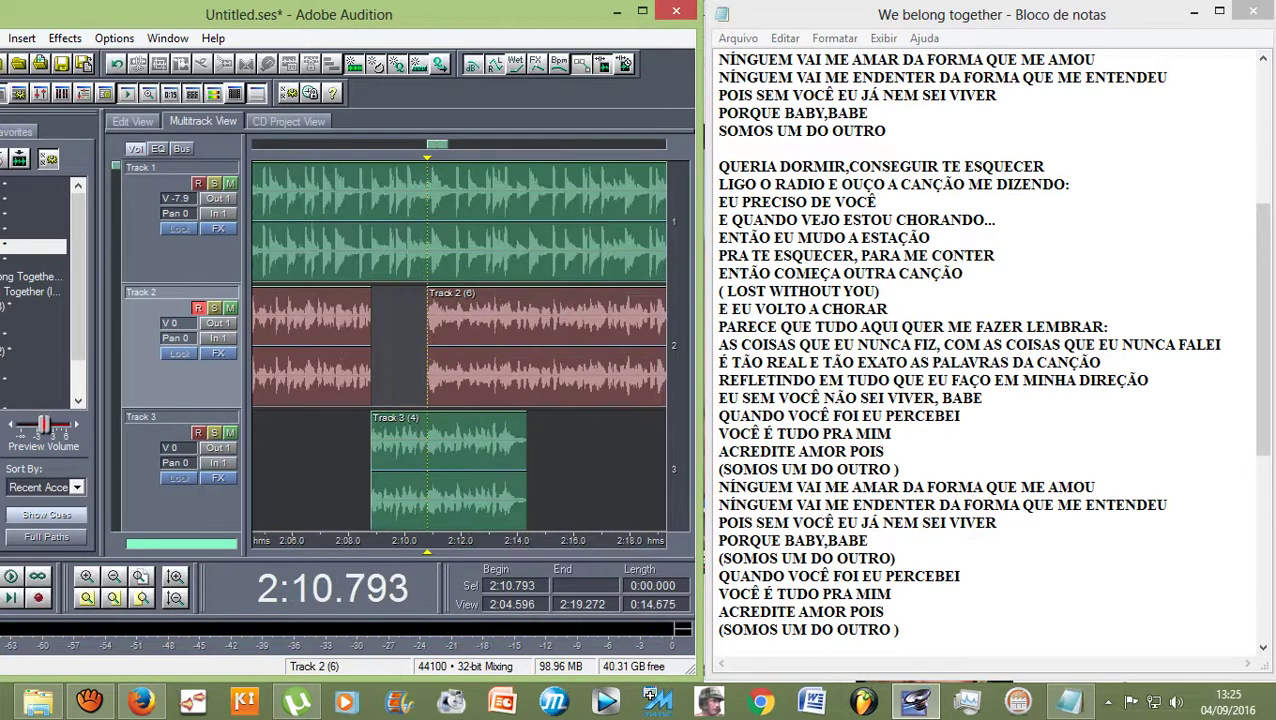
click(430, 398)
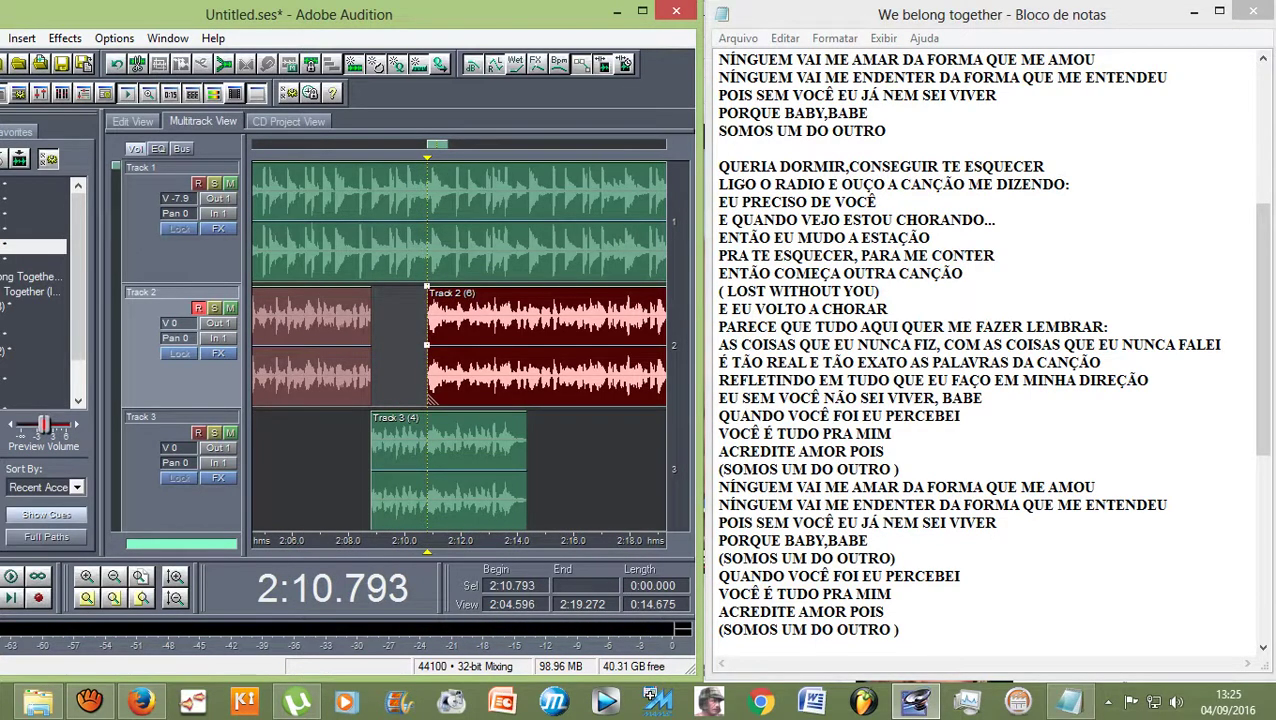
drag(430, 398, 500, 398)
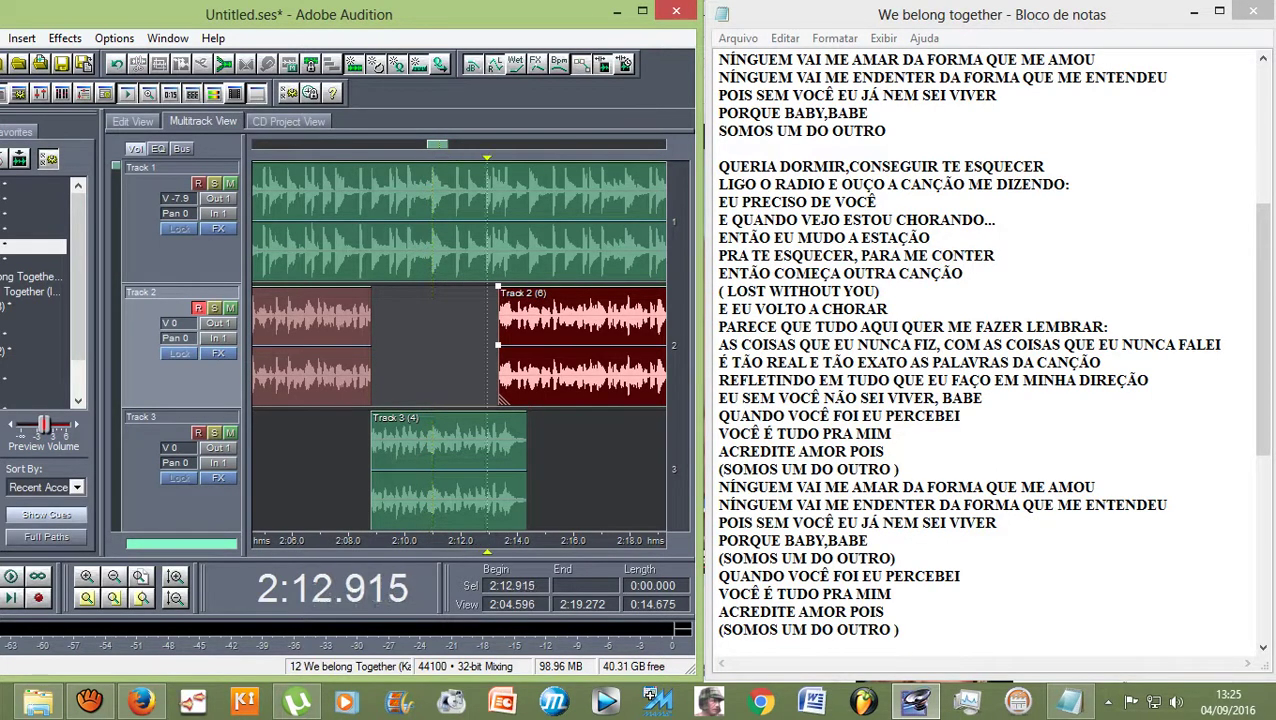
key(equal)
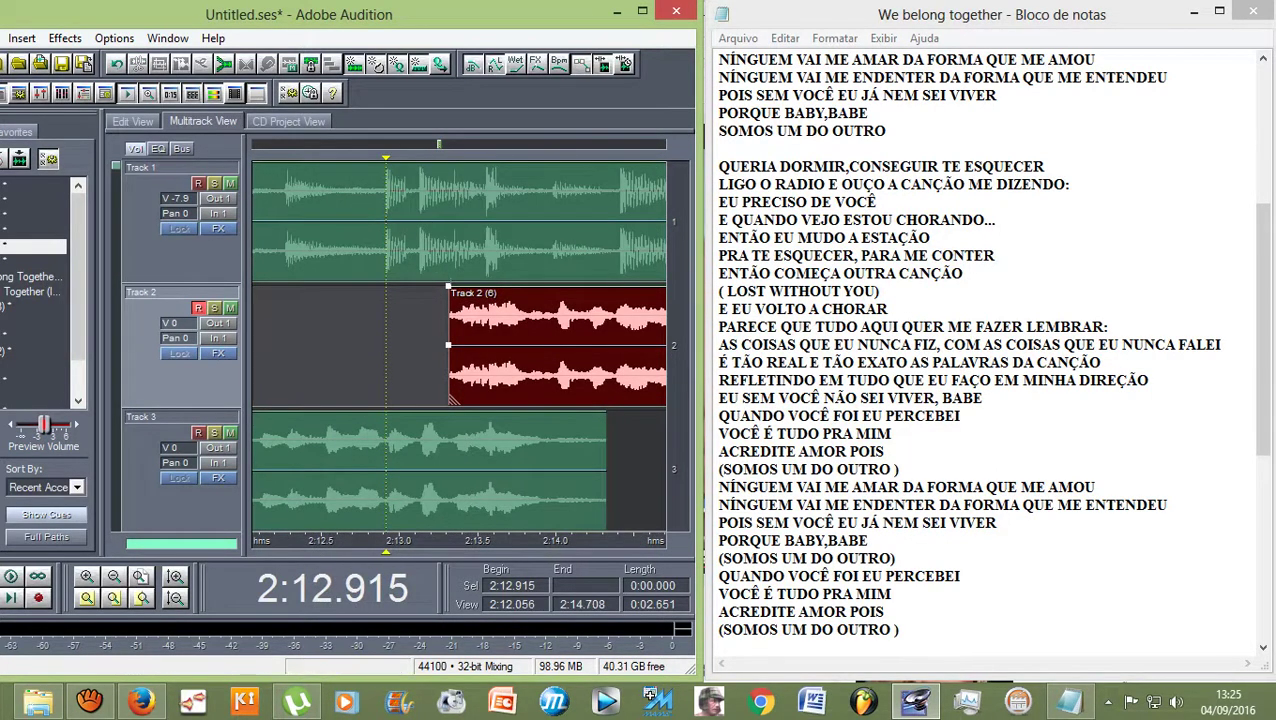
Step: Trim the start of the Track 2 clip further to about 2:14.0, checking the overlap with the Track 3 vocal by playback
drag(450, 399, 529, 399)
key(space)
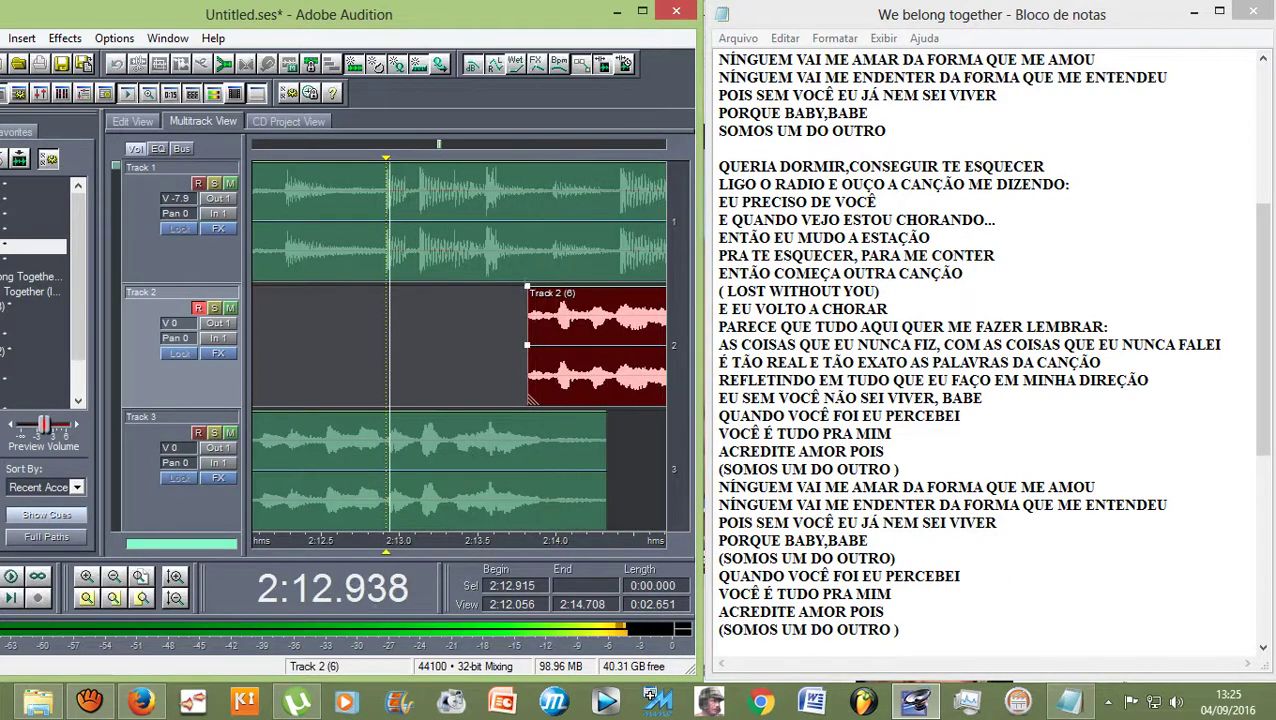
drag(529, 399, 557, 399)
key(space)
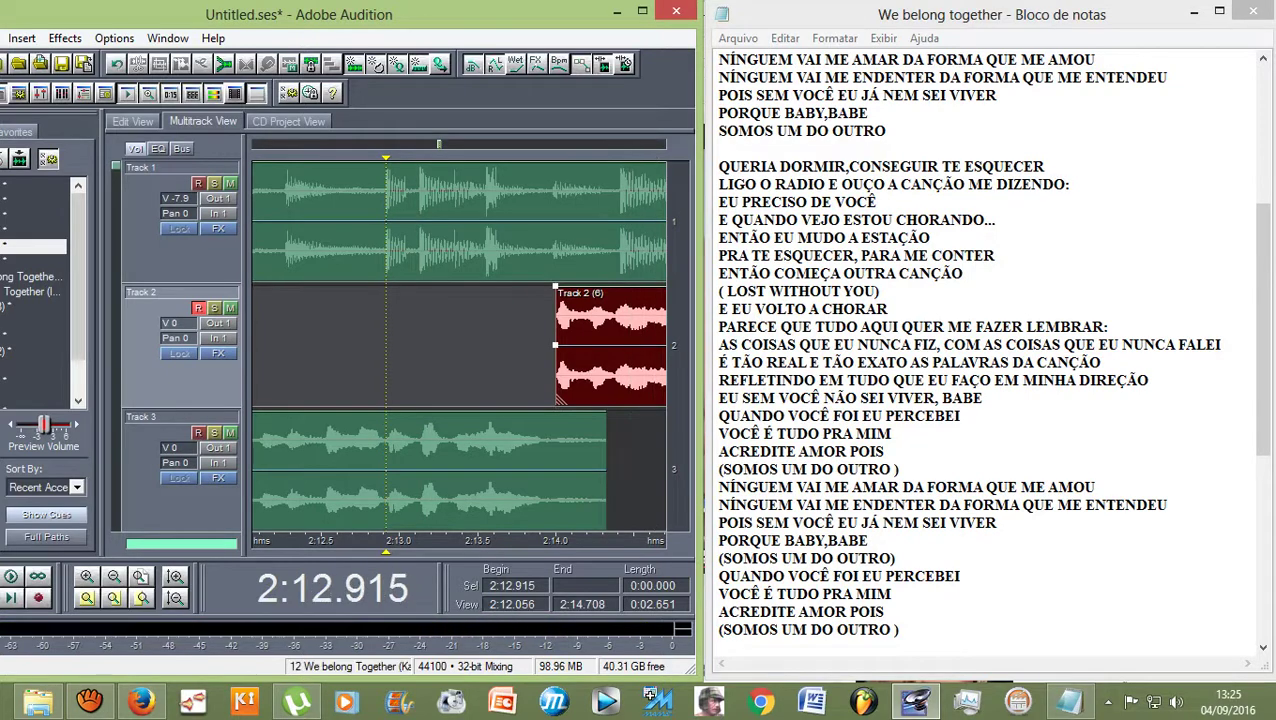
Step: Play back the splice between the Track 3 and Track 2 vocals from 2:12.915
scroll(422, 220, down, 6)
key(space)
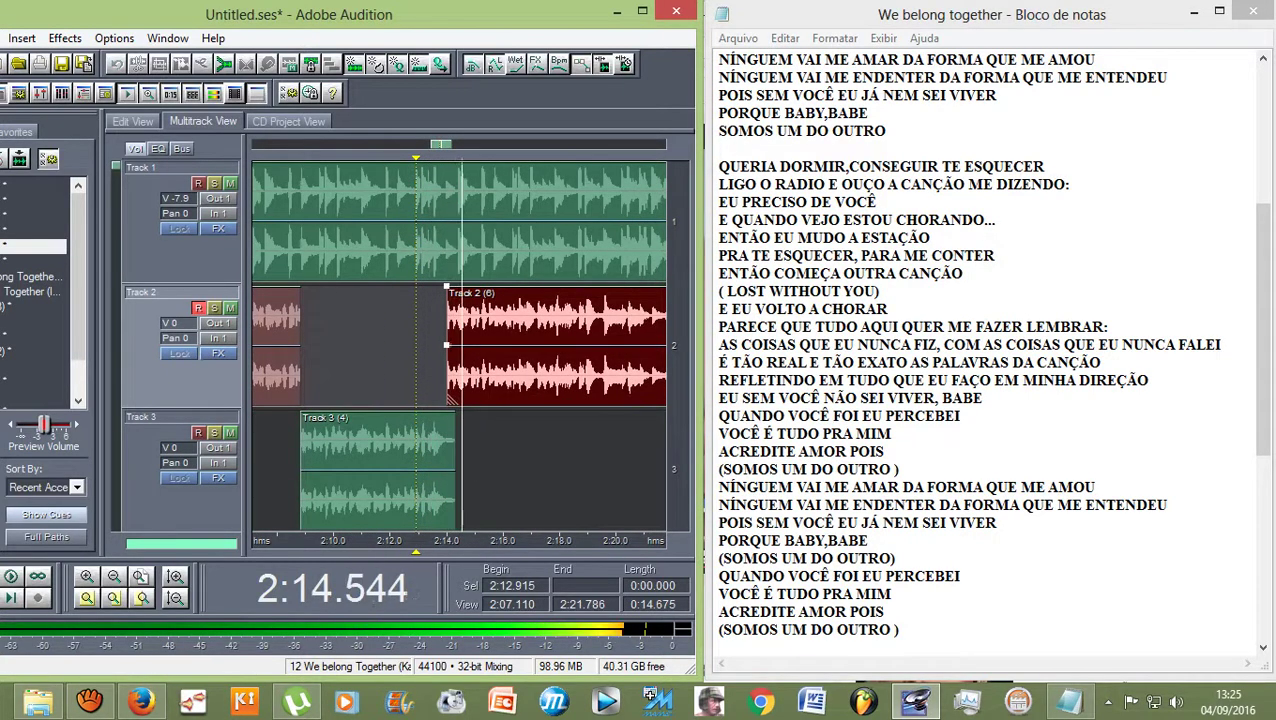
key(minus)
key(minus)
scroll(458, 346, down, 1)
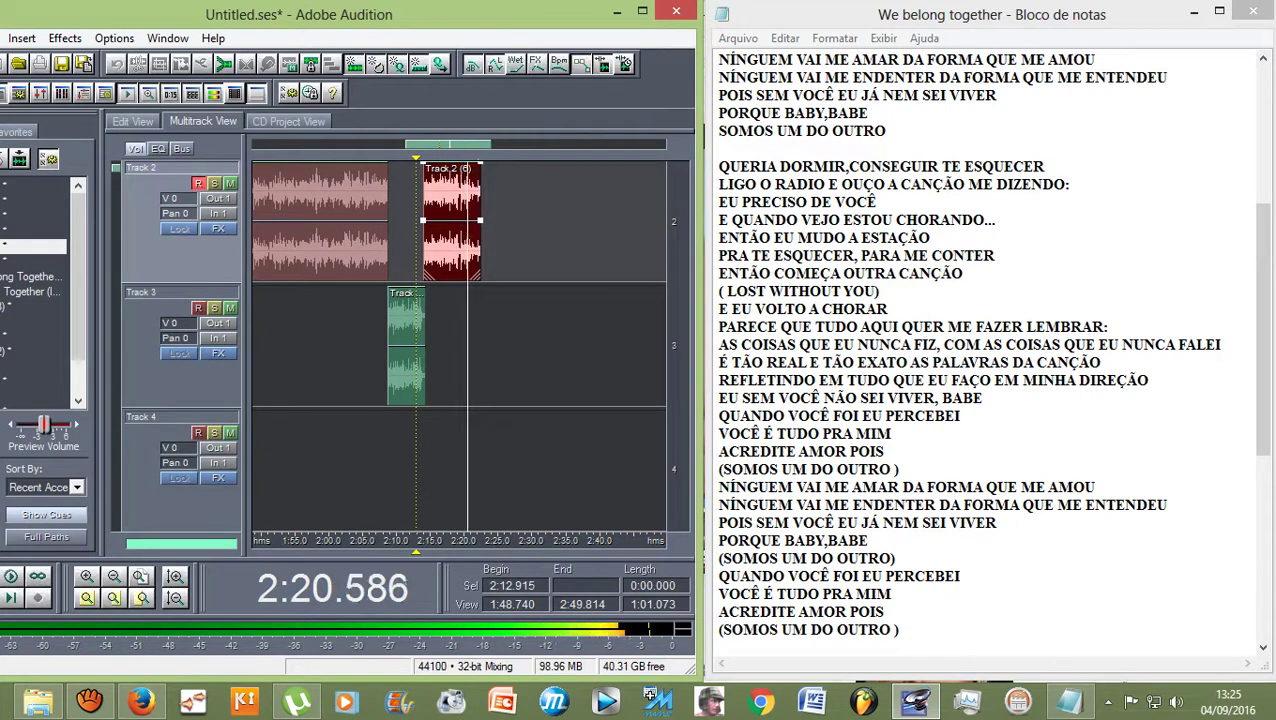
key(space)
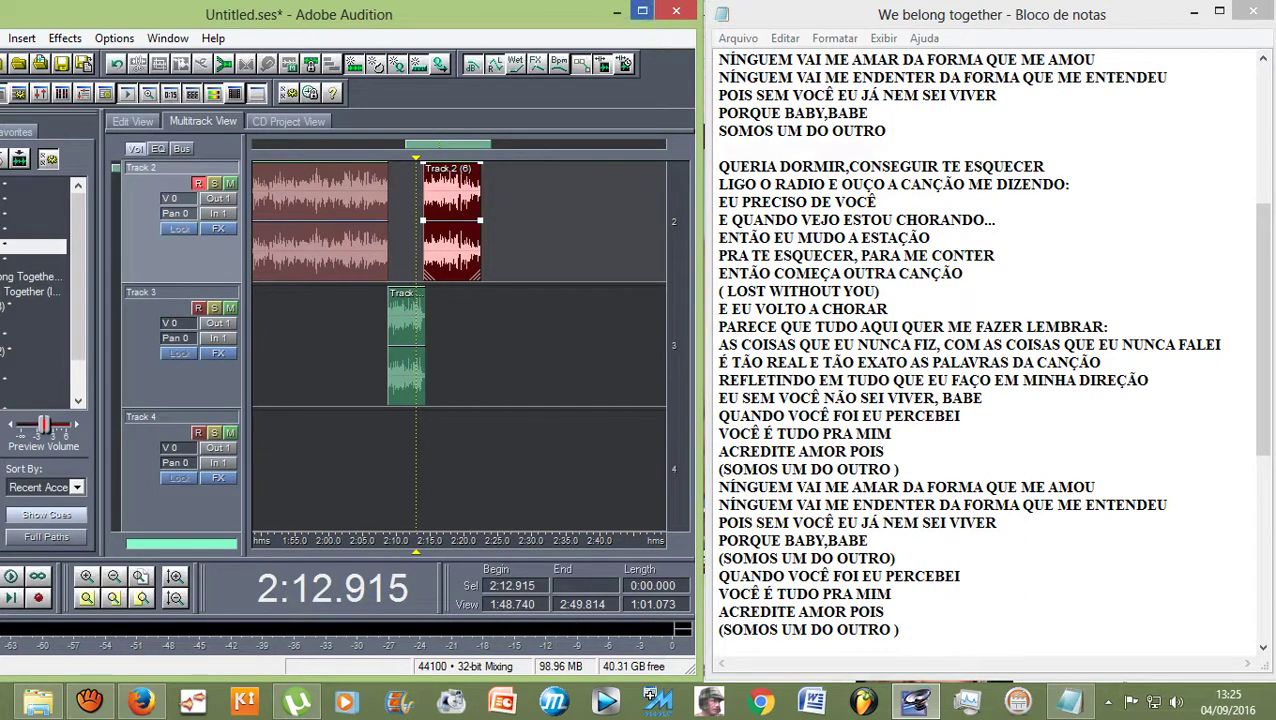
Step: Maximize the audio editor window and inspect the overlap between the Track 3 and Track 2 clips up close
click(642, 11)
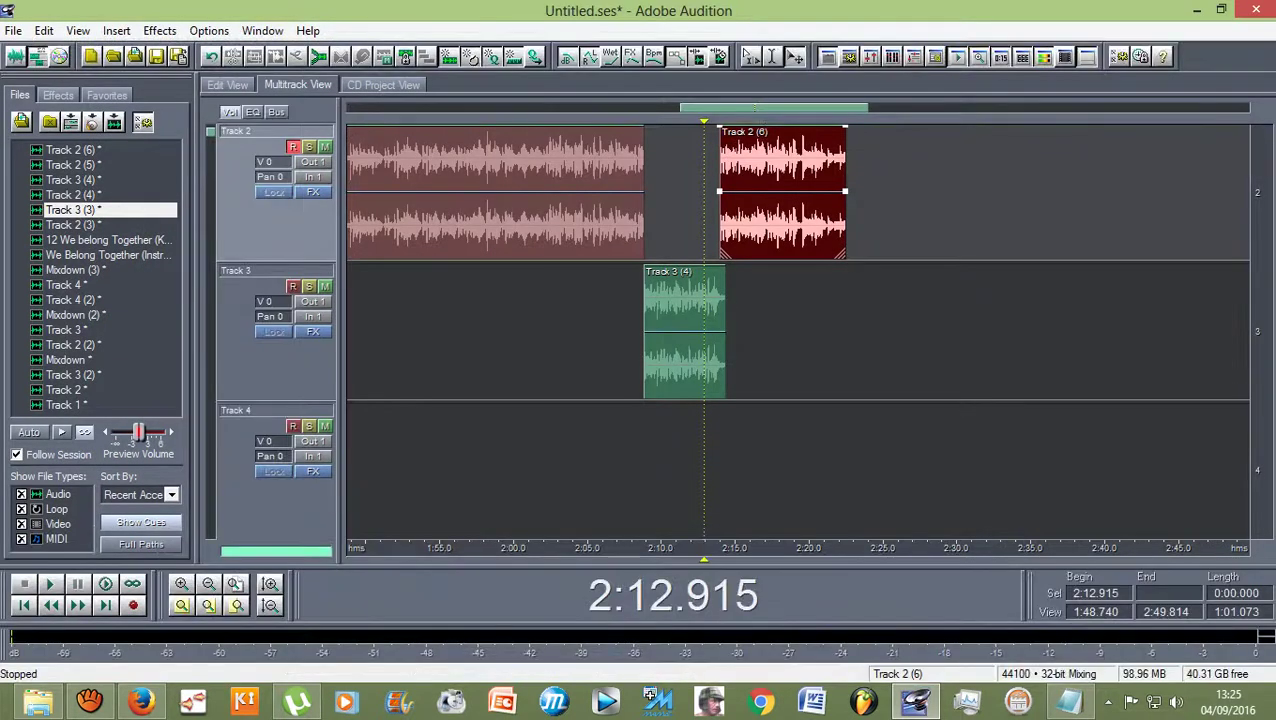
scroll(885, 130, up, 3)
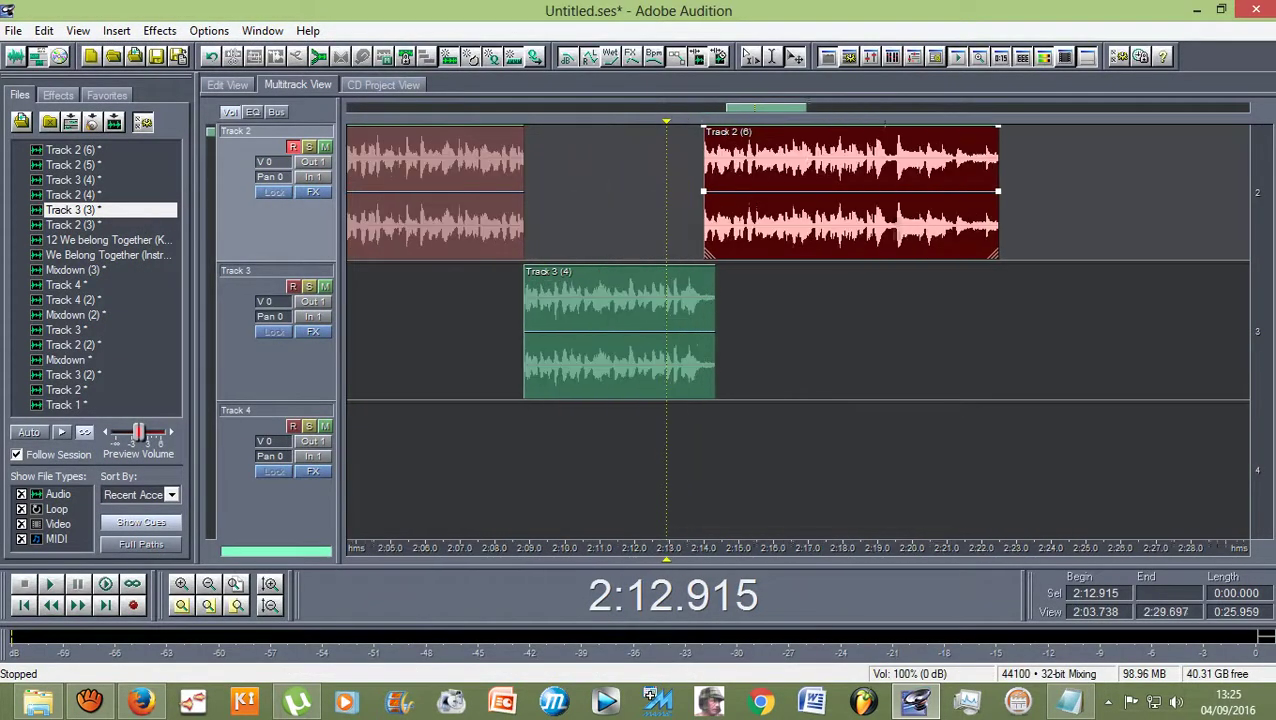
scroll(743, 190, up, 8)
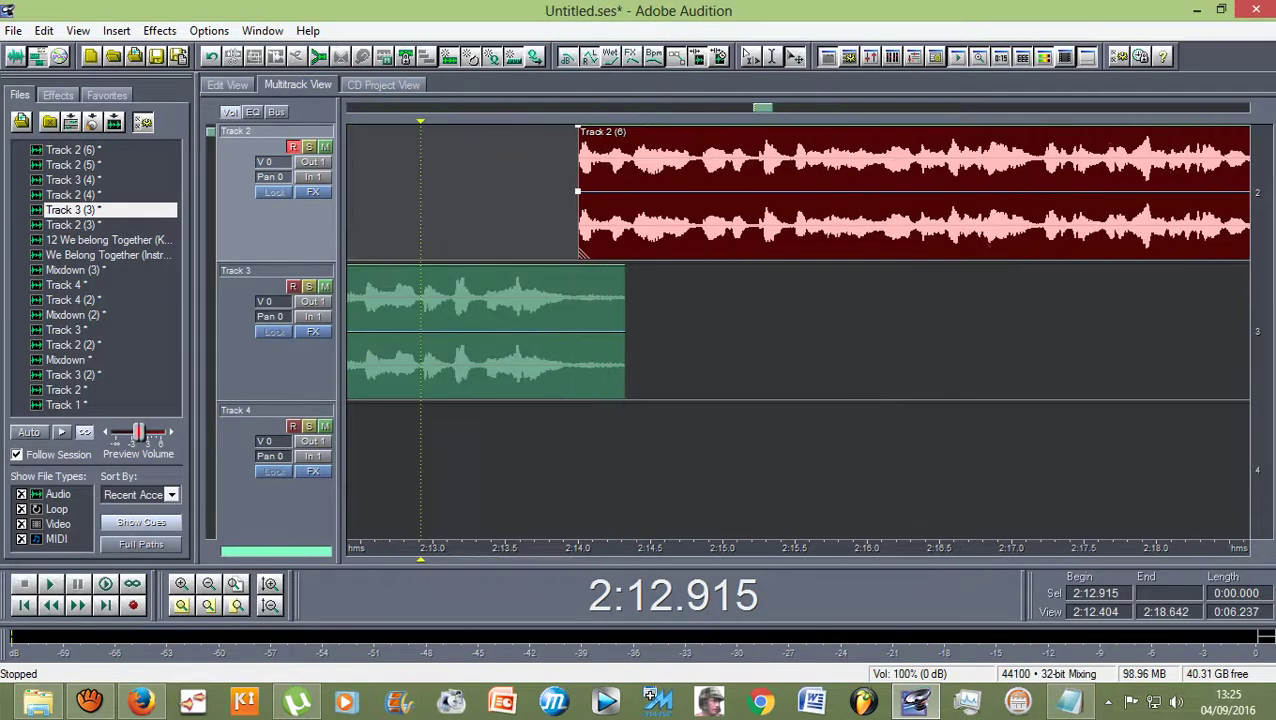
scroll(732, 190, up, 18)
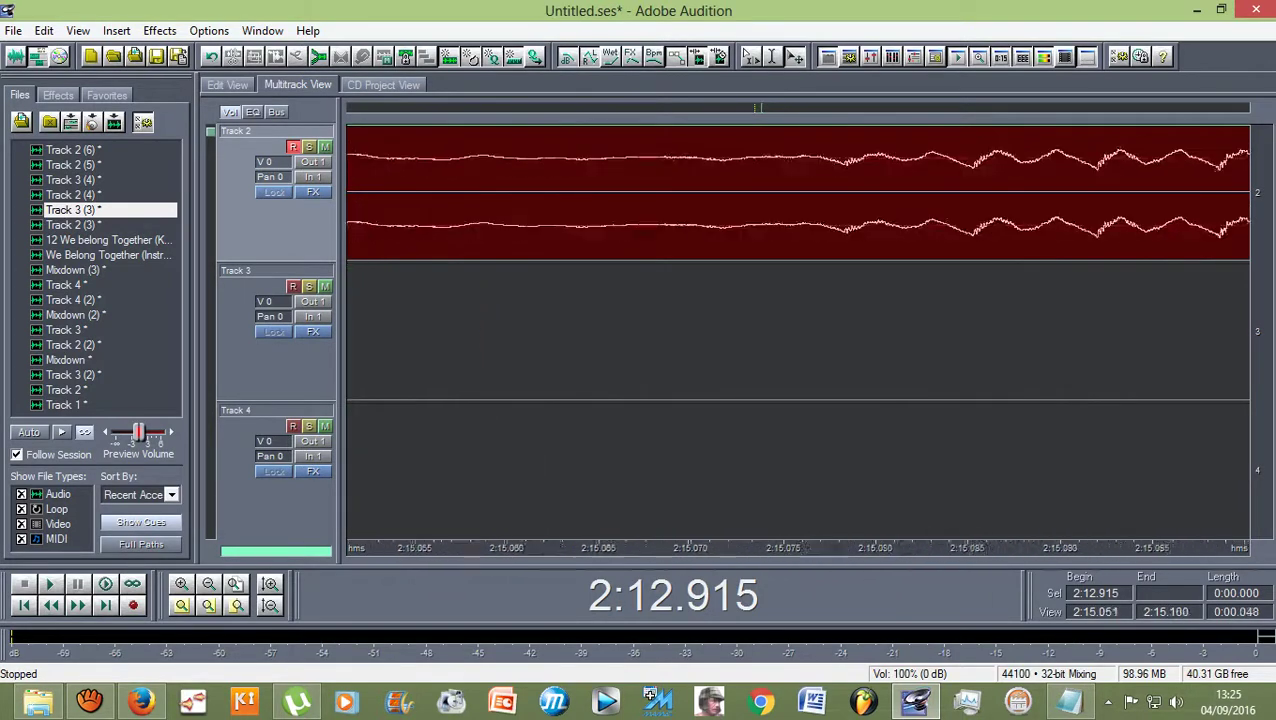
scroll(732, 190, down, 4)
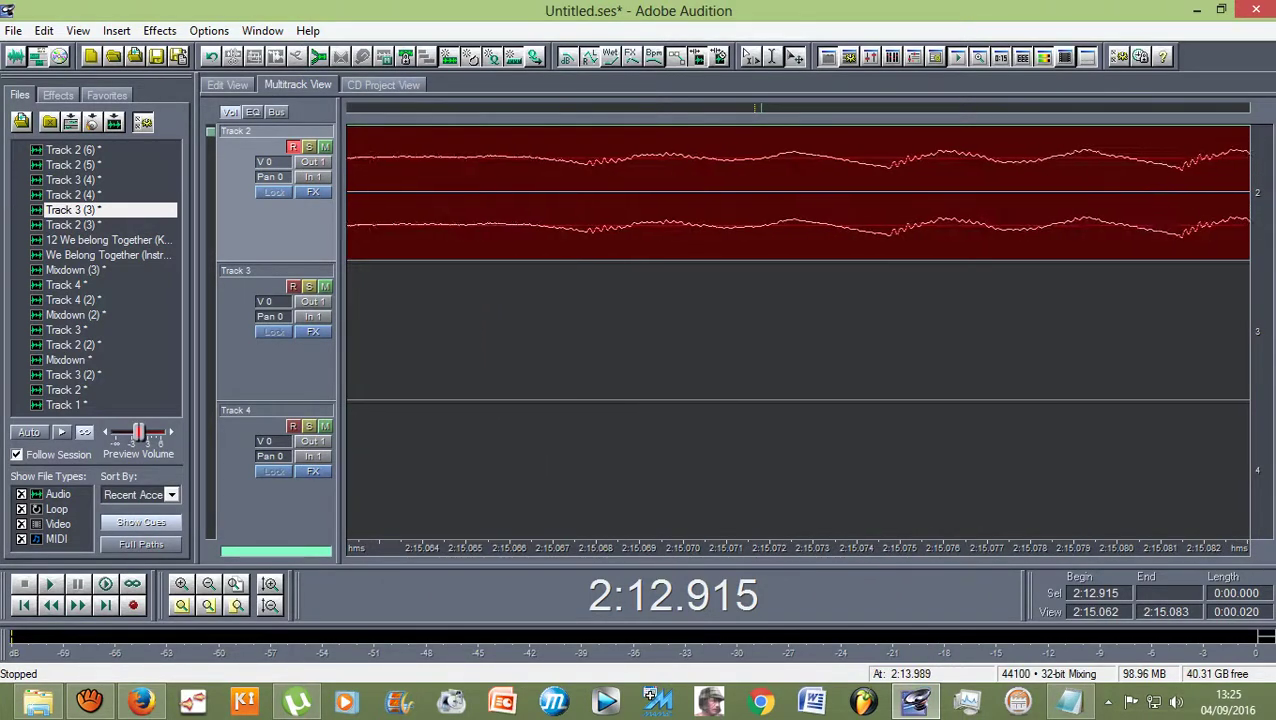
scroll(732, 190, down, 20)
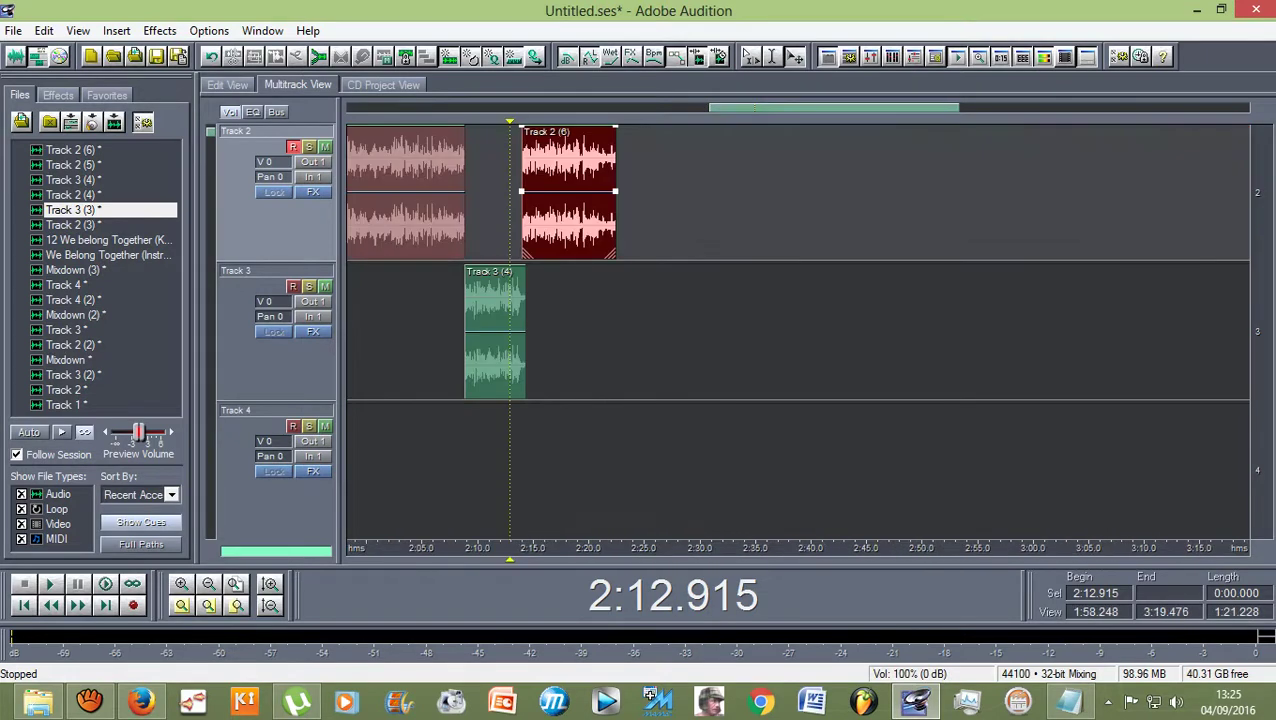
scroll(511, 190, up, 1)
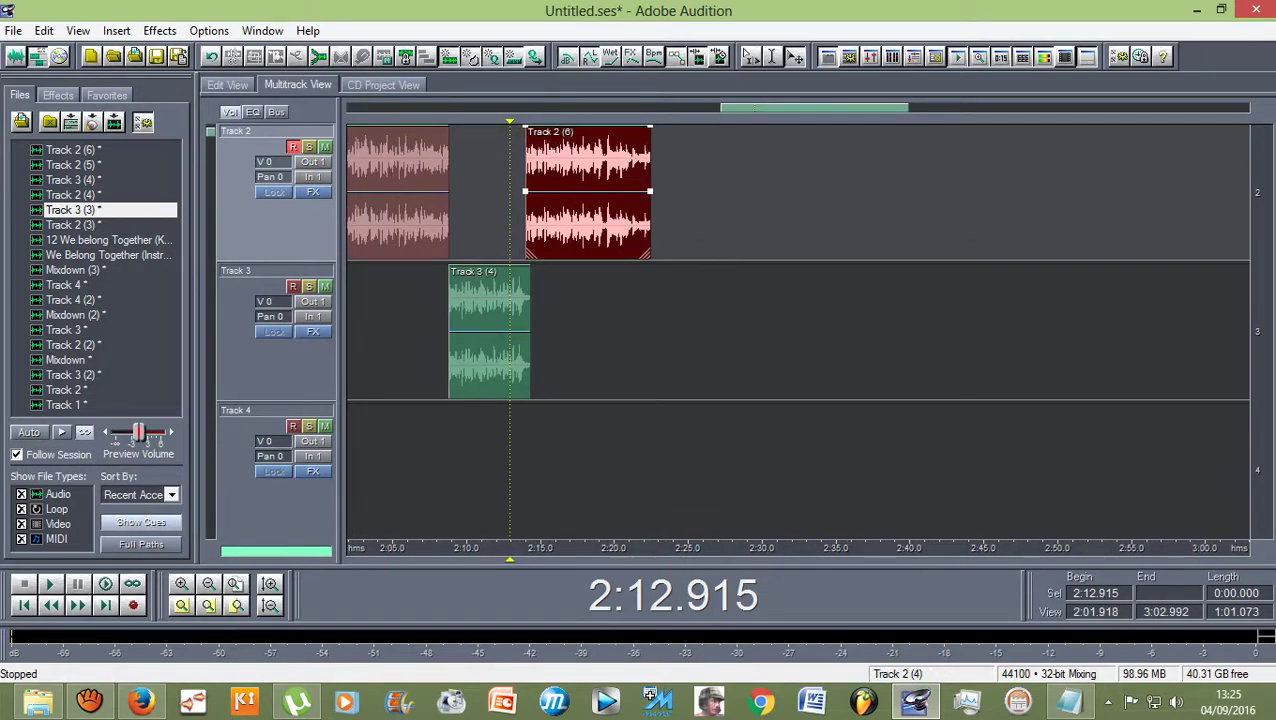
Step: Play back the vocal splices on Tracks 2 and 3 from 2:12.915 and again from 2:07.609
key(space)
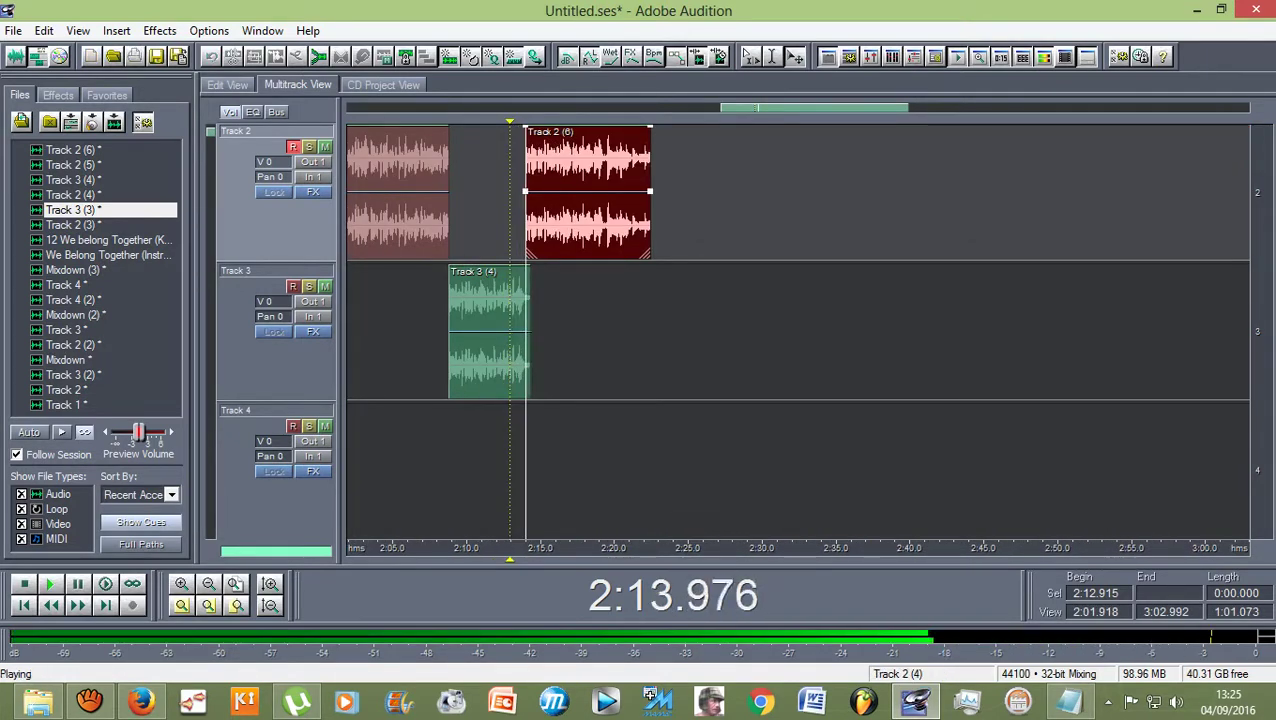
scroll(519, 190, down, 3)
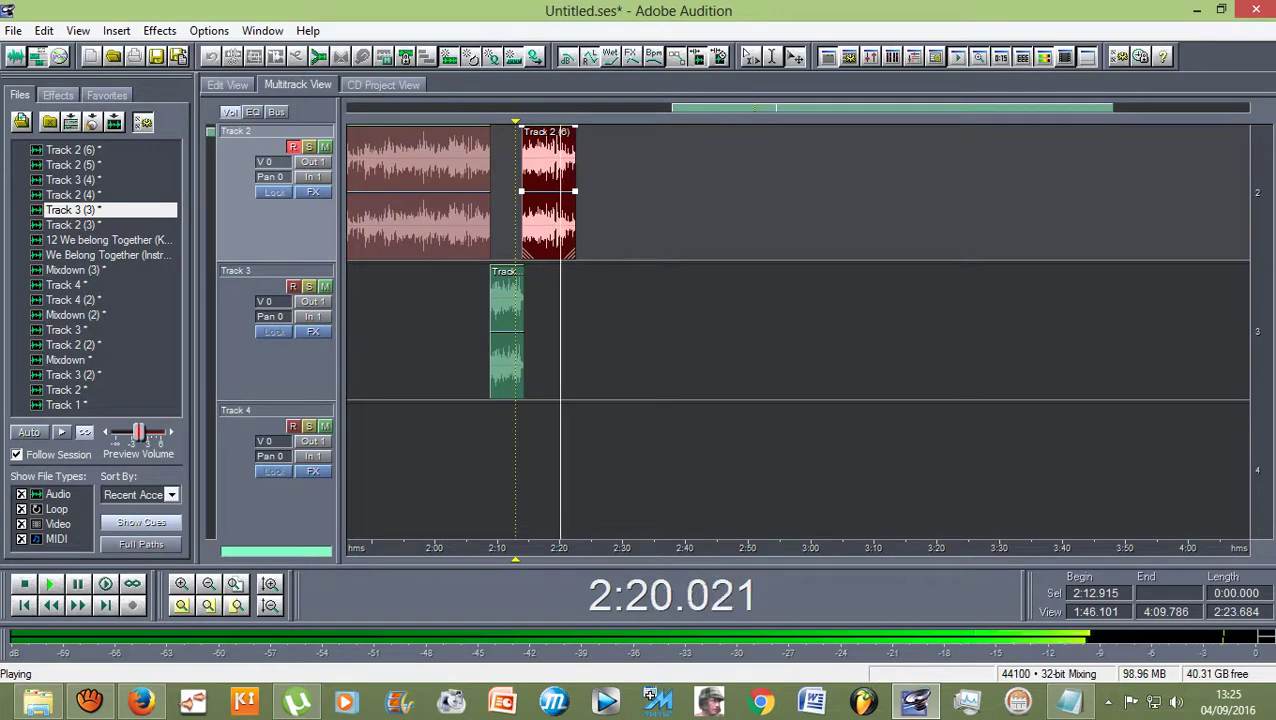
click(510, 190)
key(space)
key(space)
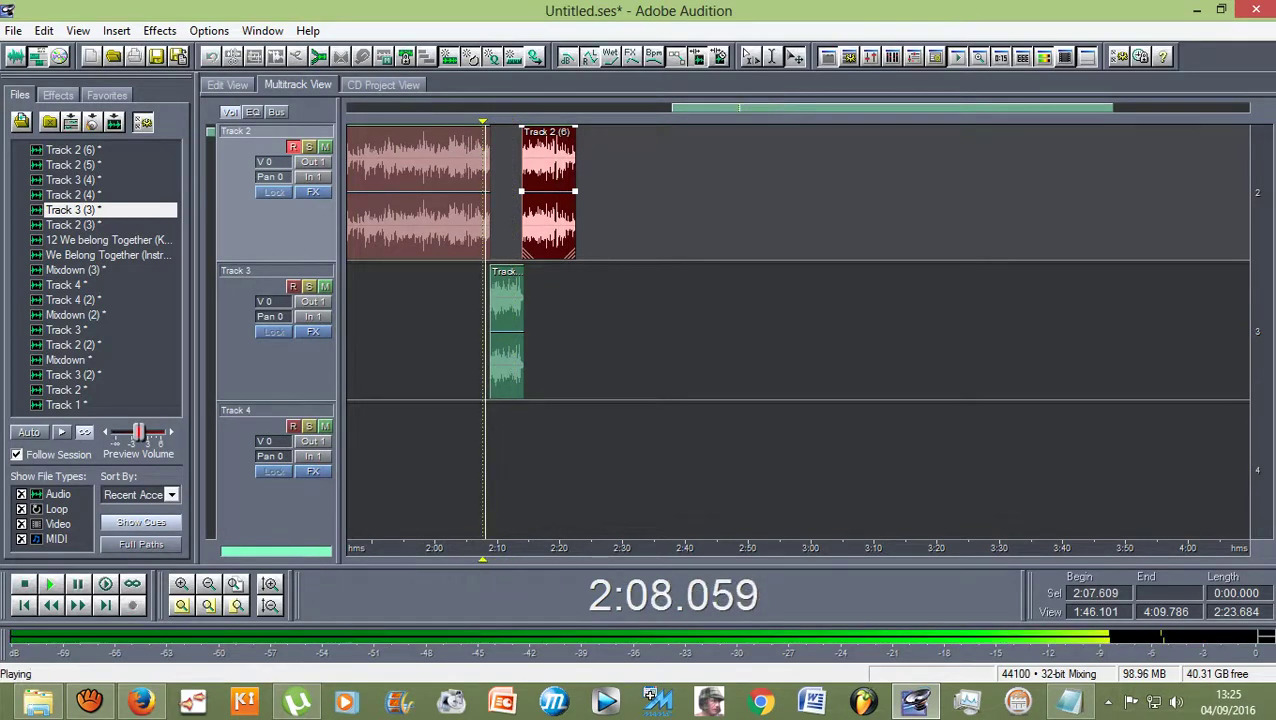
scroll(487, 331, up, 3)
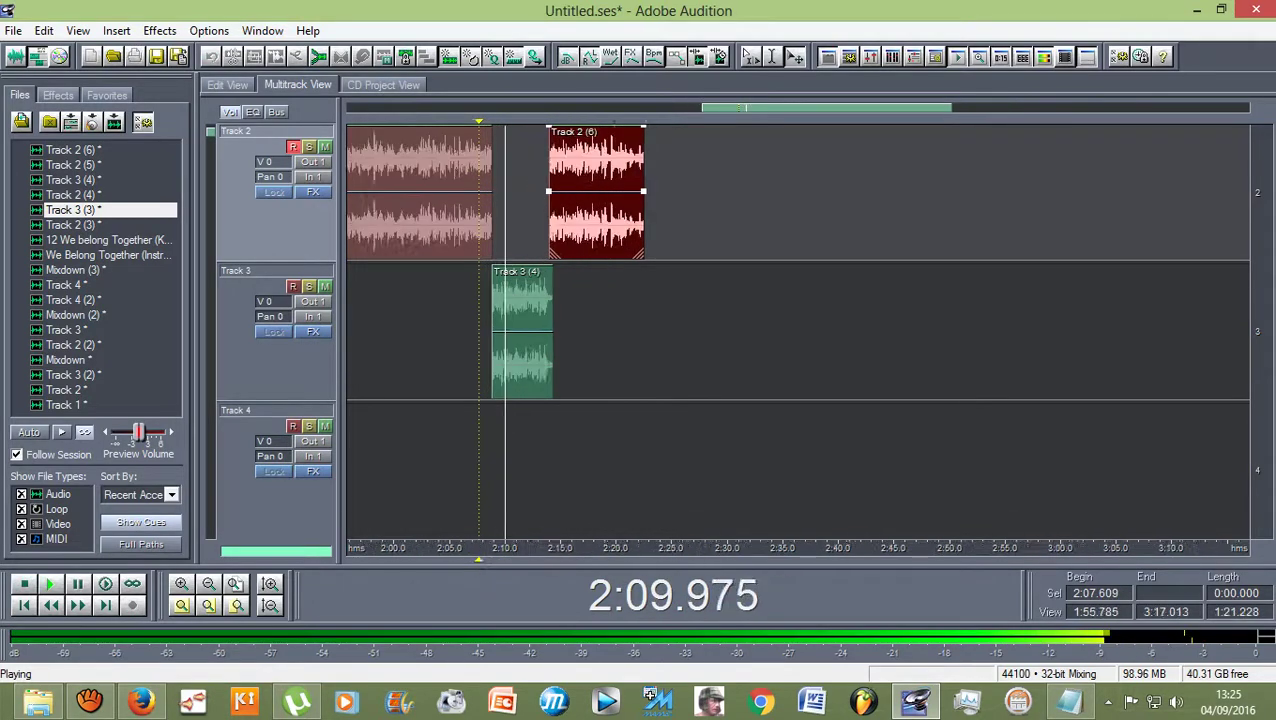
scroll(276, 331, up, 1)
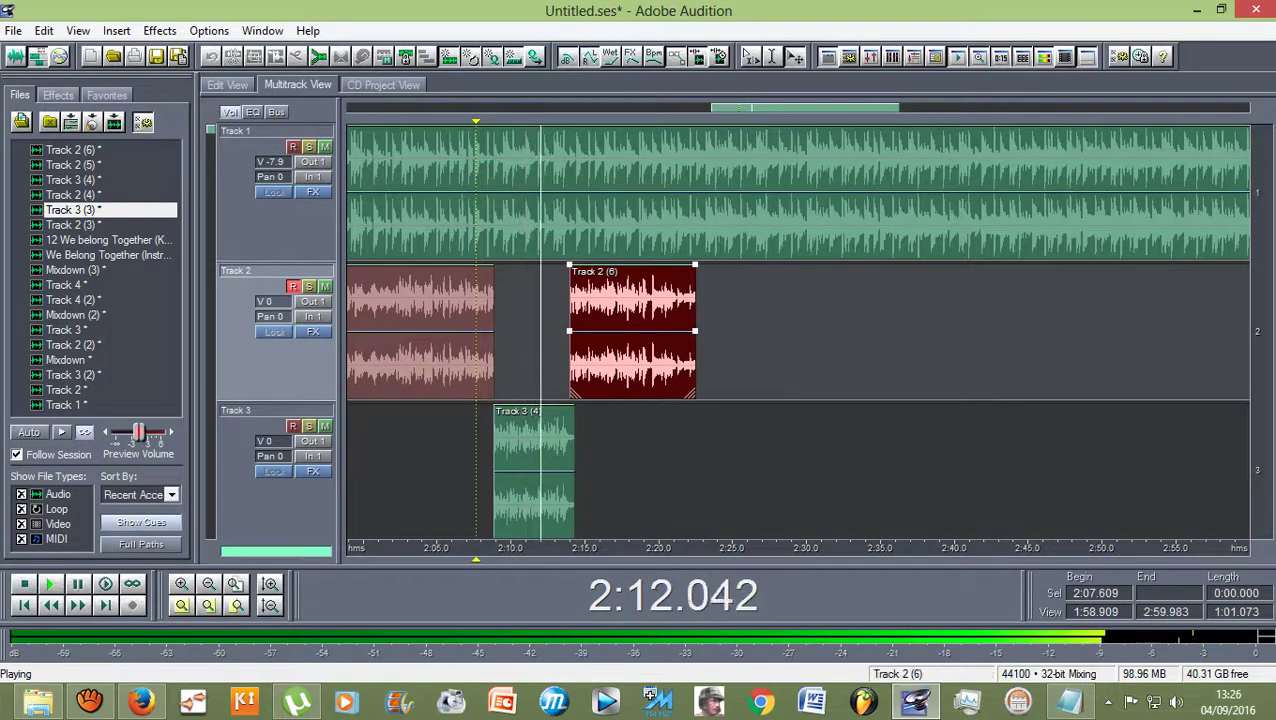
scroll(276, 331, down, 2)
scroll(276, 331, up, 2)
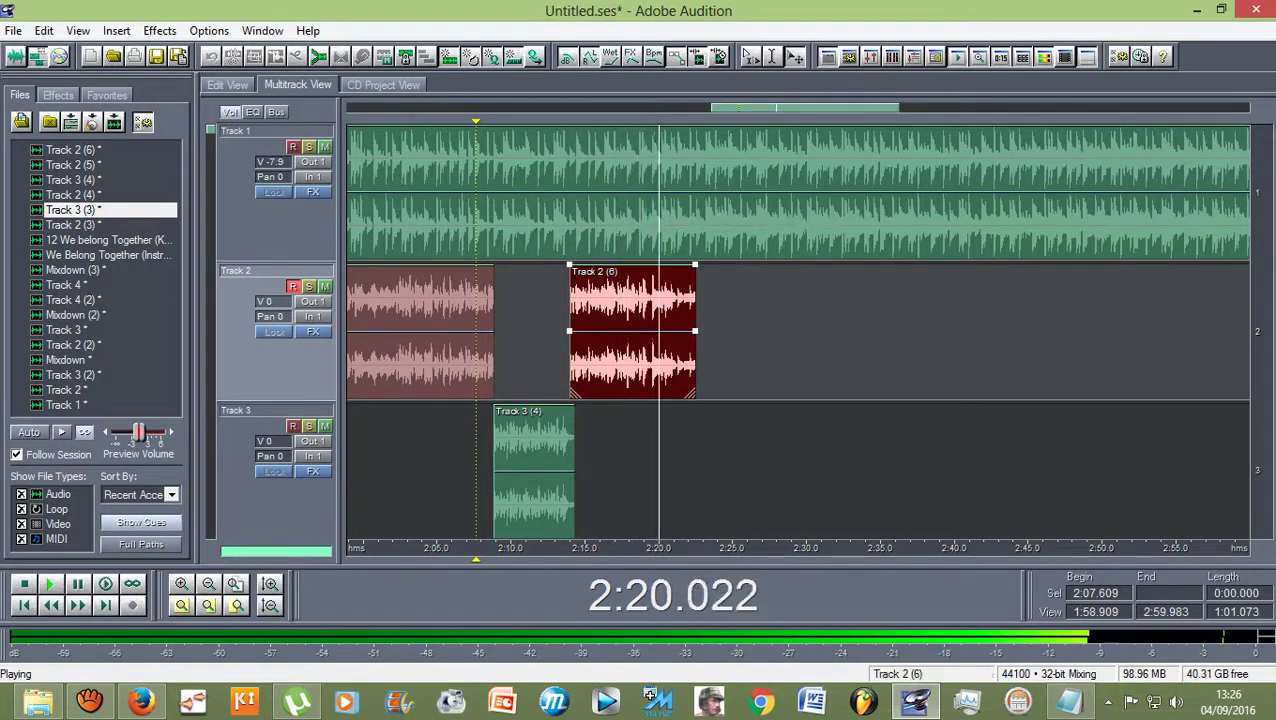
Step: Stop playback and trim the end of the newest Track 2 clip to about 2:21.1
key(space)
drag(694, 392, 675, 392)
scroll(620, 373, down, 1)
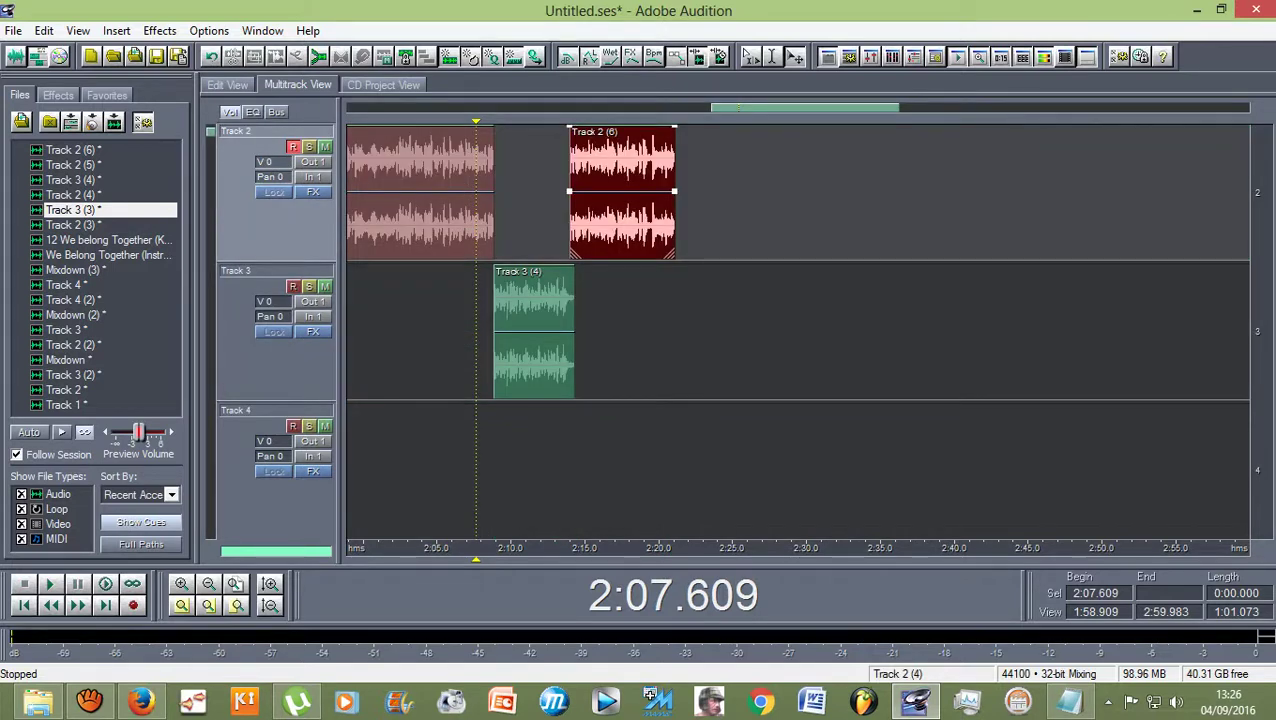
Step: Check the clip boundaries on Tracks 2 and 3 by placing the cursor at 2:08.817, 2:13.988 and 2:21.066
click(493, 225)
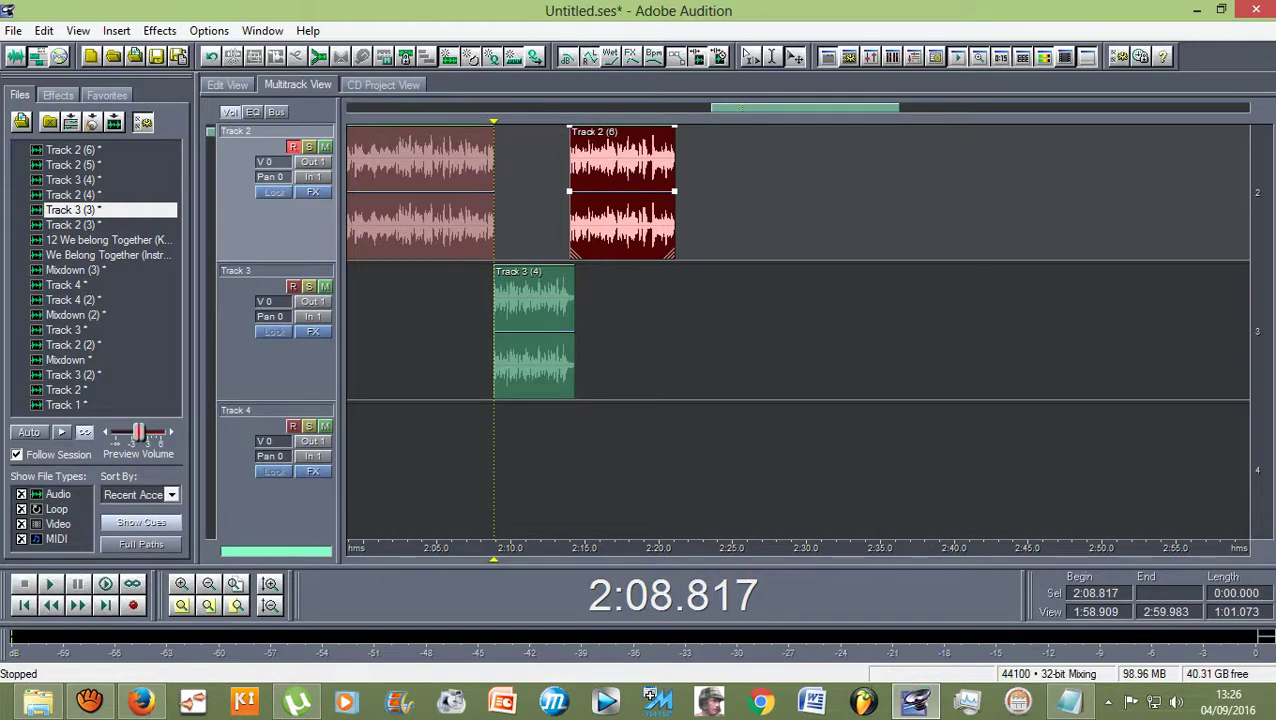
drag(493, 121, 570, 121)
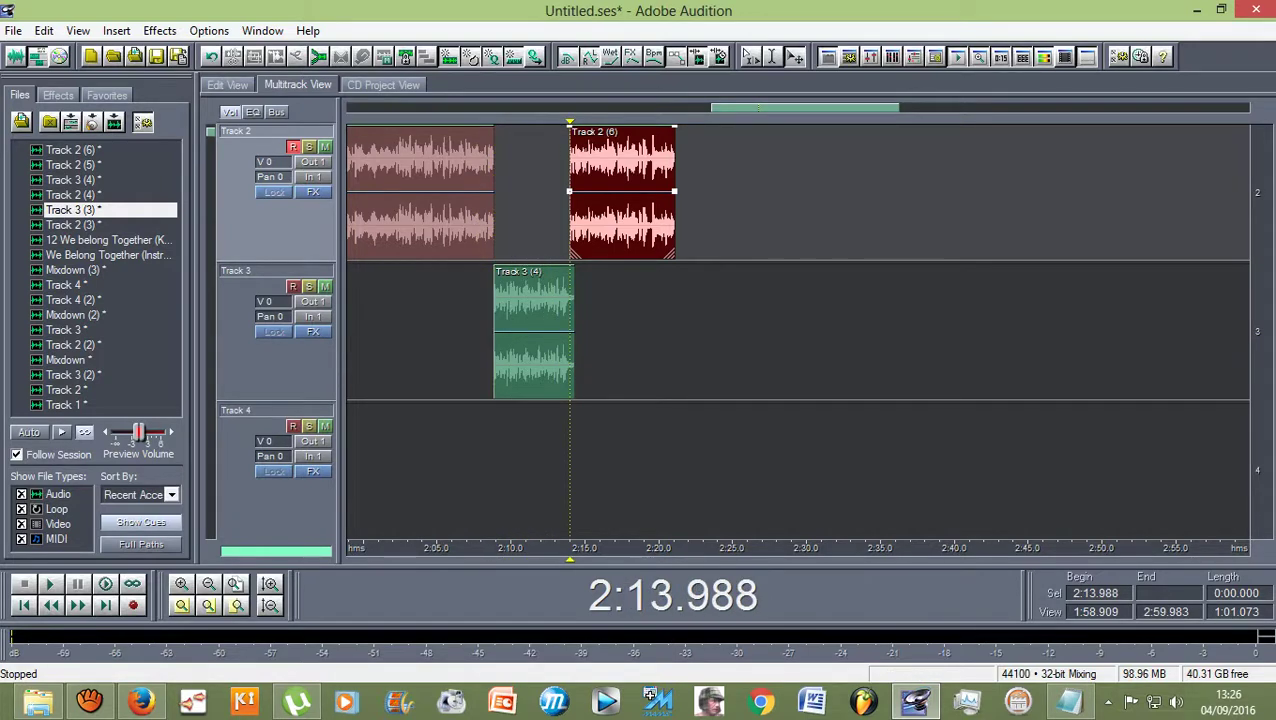
drag(570, 547, 471, 547)
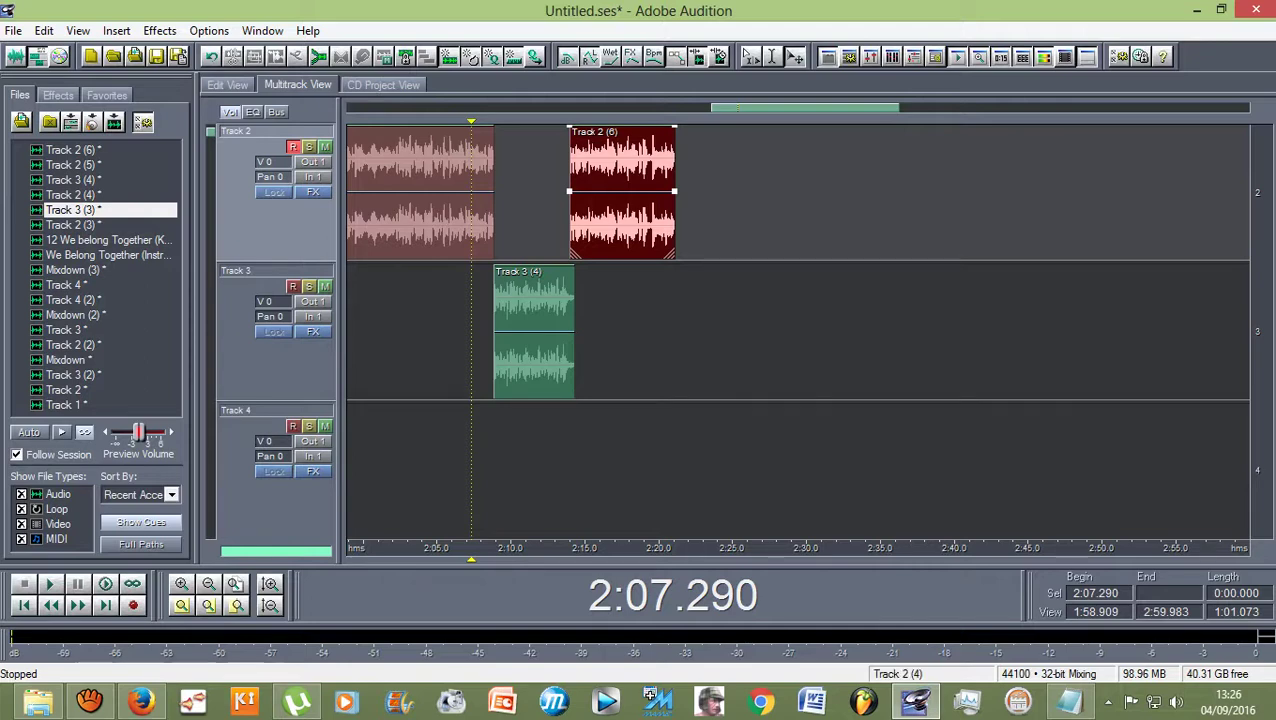
click(481, 158)
click(493, 158)
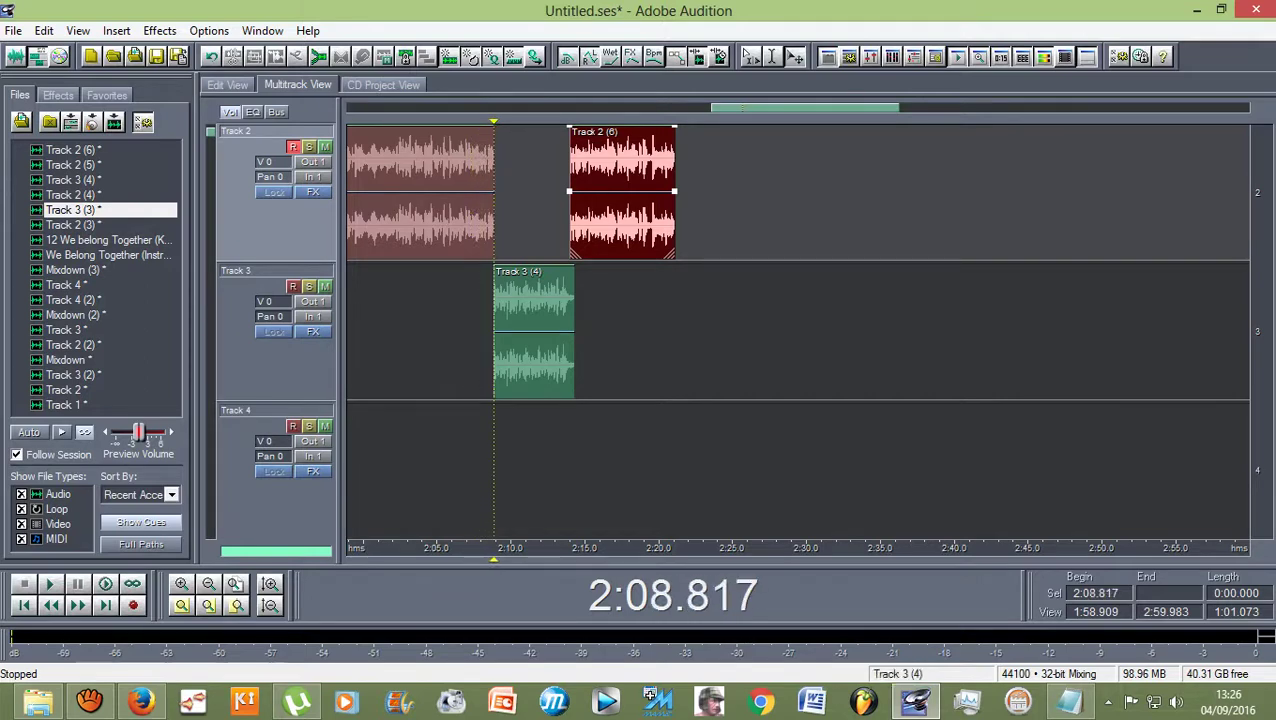
click(568, 158)
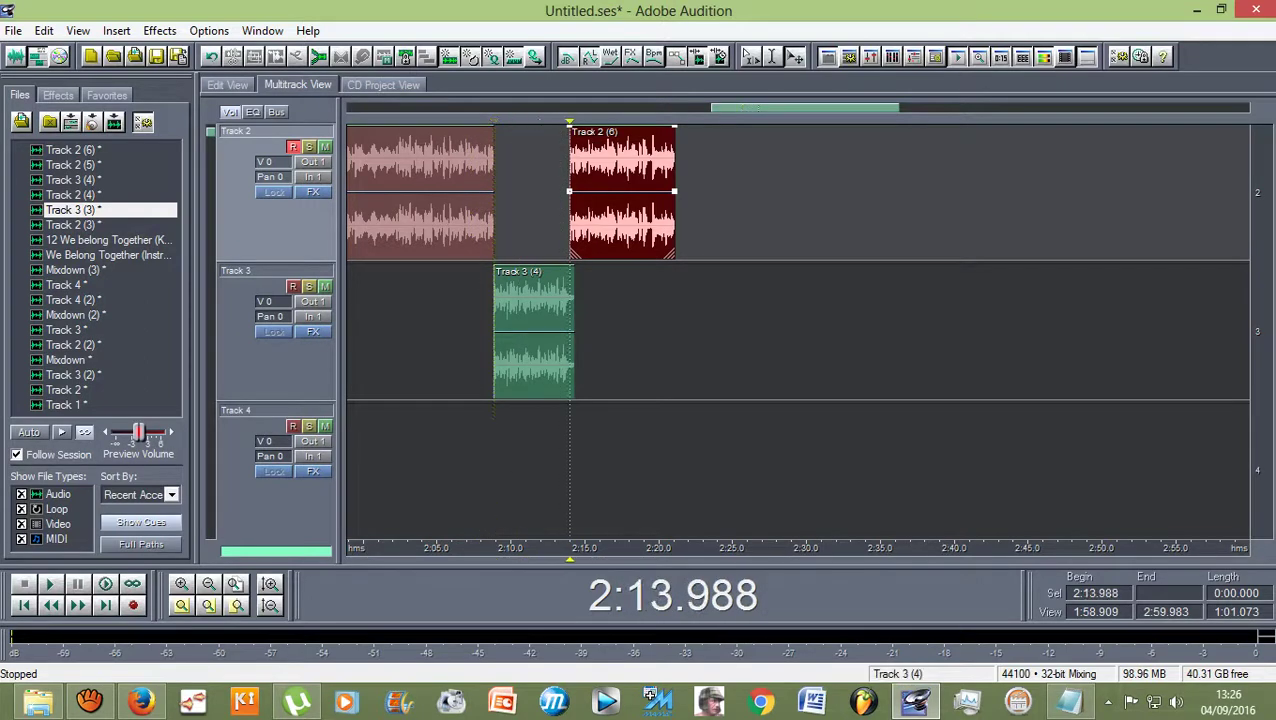
drag(569, 121, 675, 121)
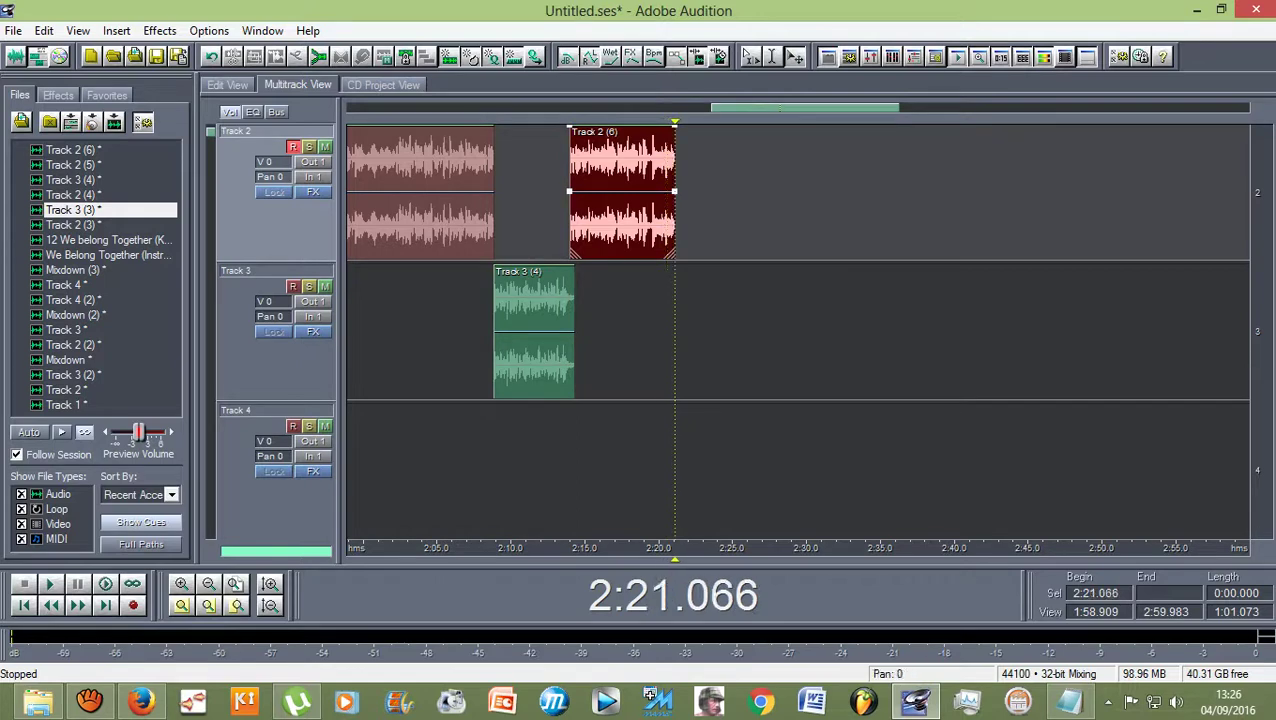
Step: Place the playback cursor at 2:07.674, shortly before the earlier Track 2 clip ends and the Track 3 clip begins
click(490, 142)
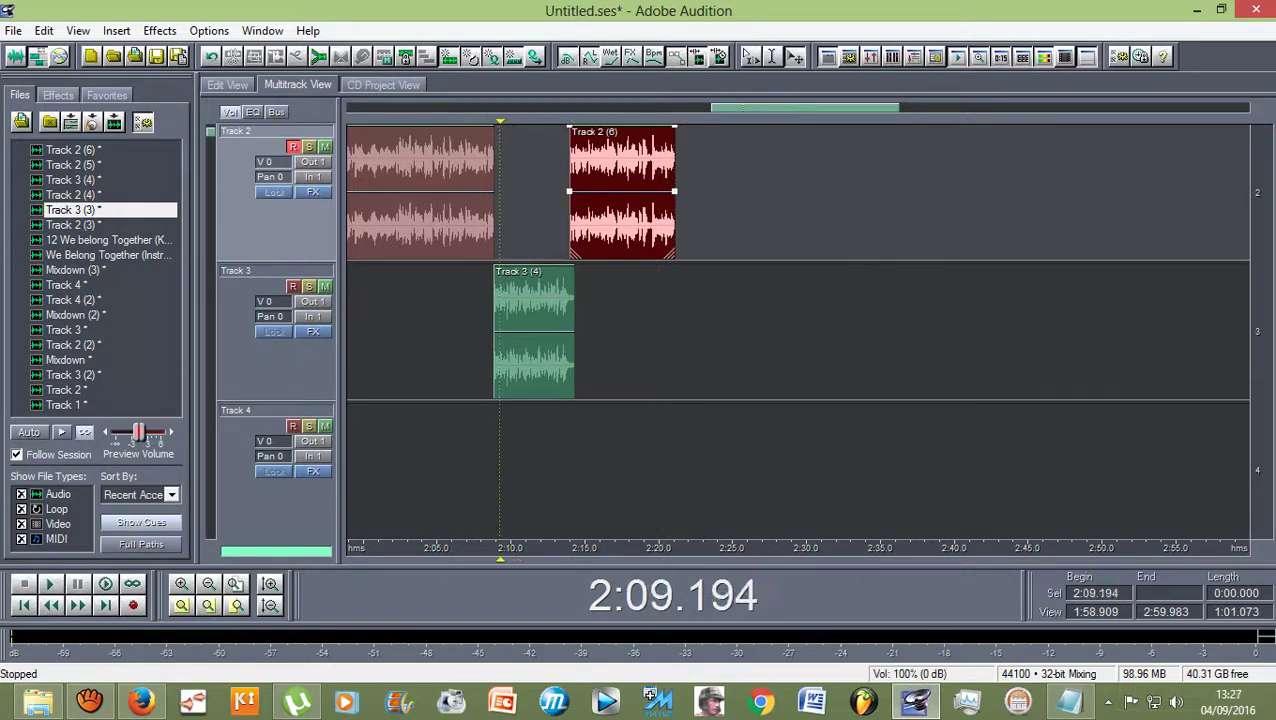
click(483, 142)
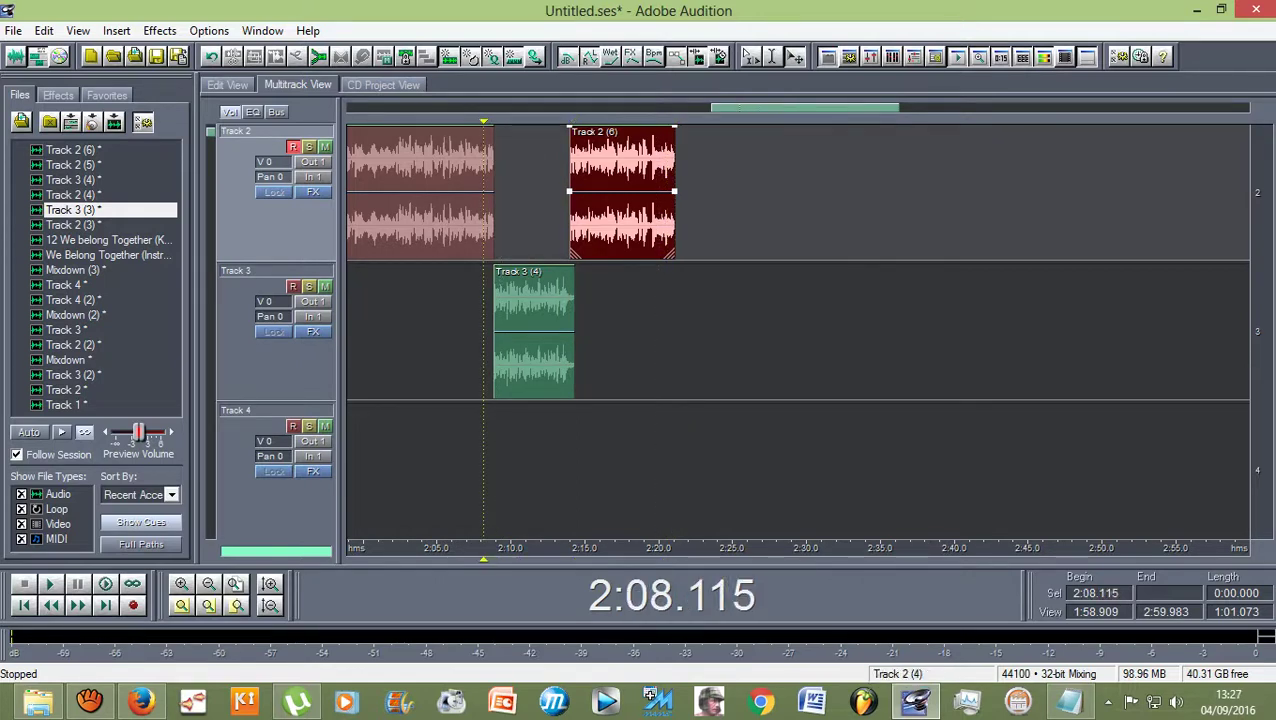
scroll(483, 142, up, 1)
scroll(483, 142, up, 5)
scroll(798, 330, down, 1)
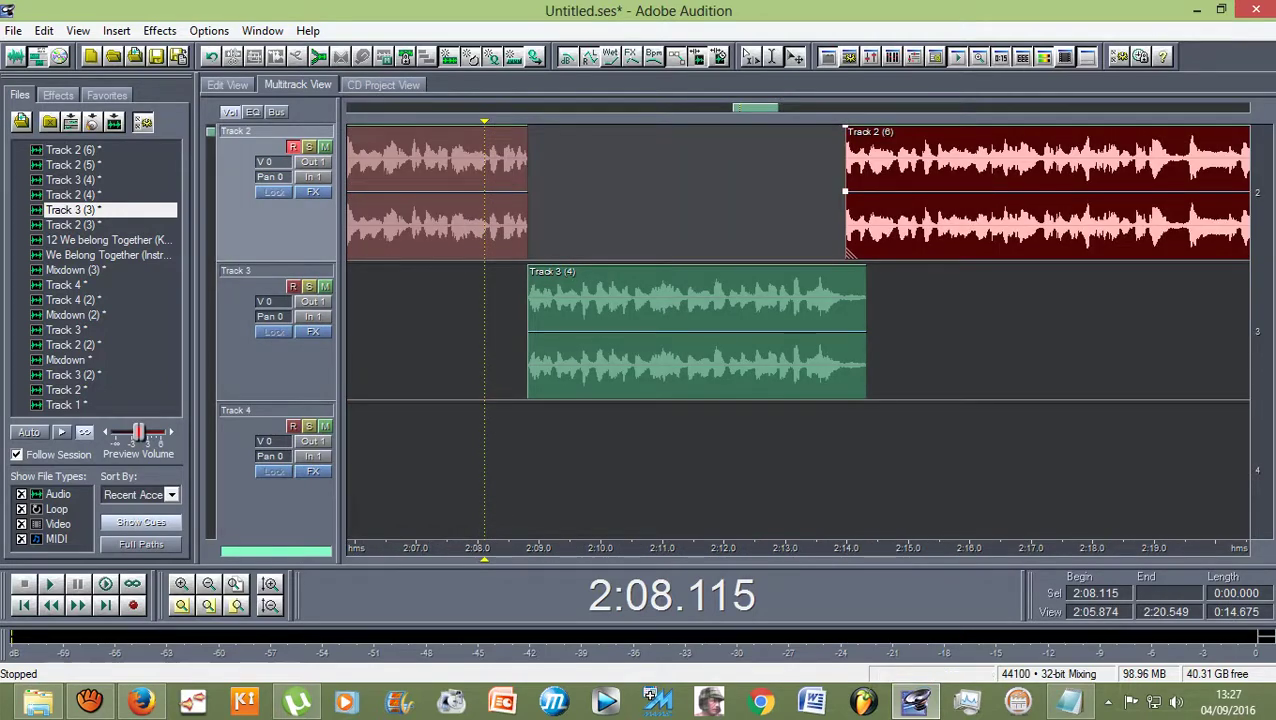
drag(484, 121, 458, 121)
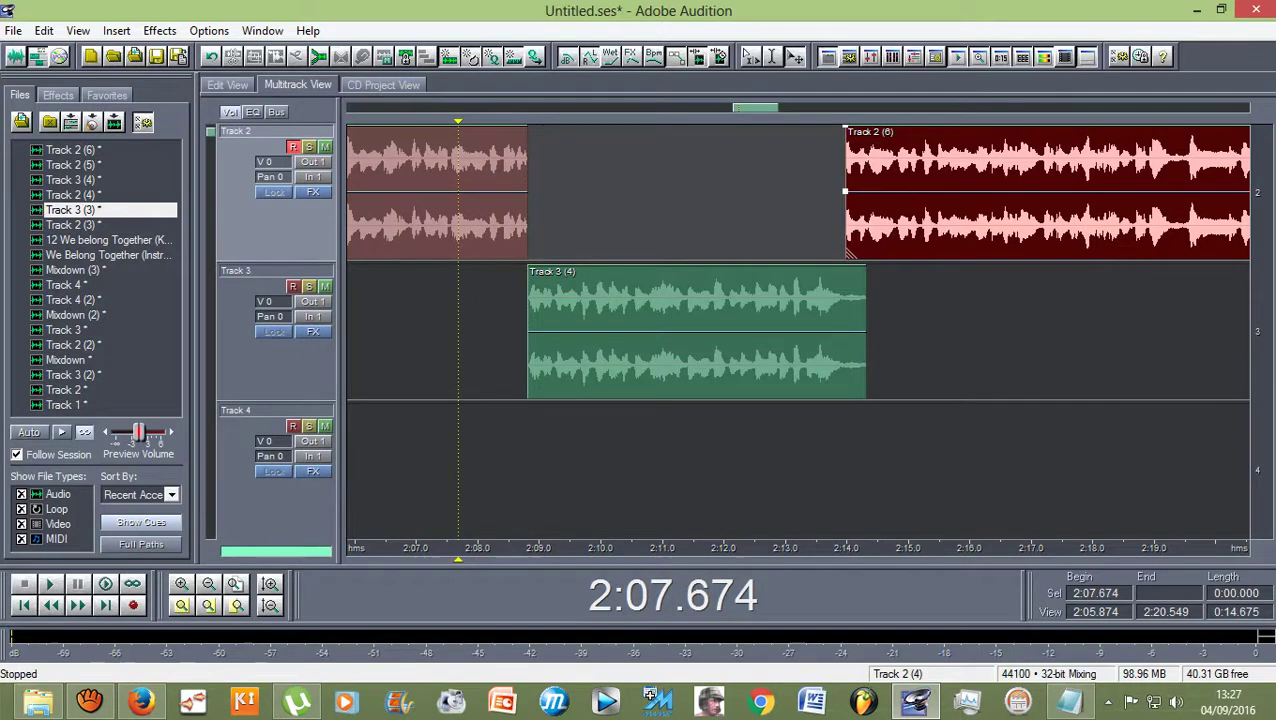
Step: Disarm Track 2 for recording and play back the transition into the Track 3 vocal from 2:07.674
click(293, 147)
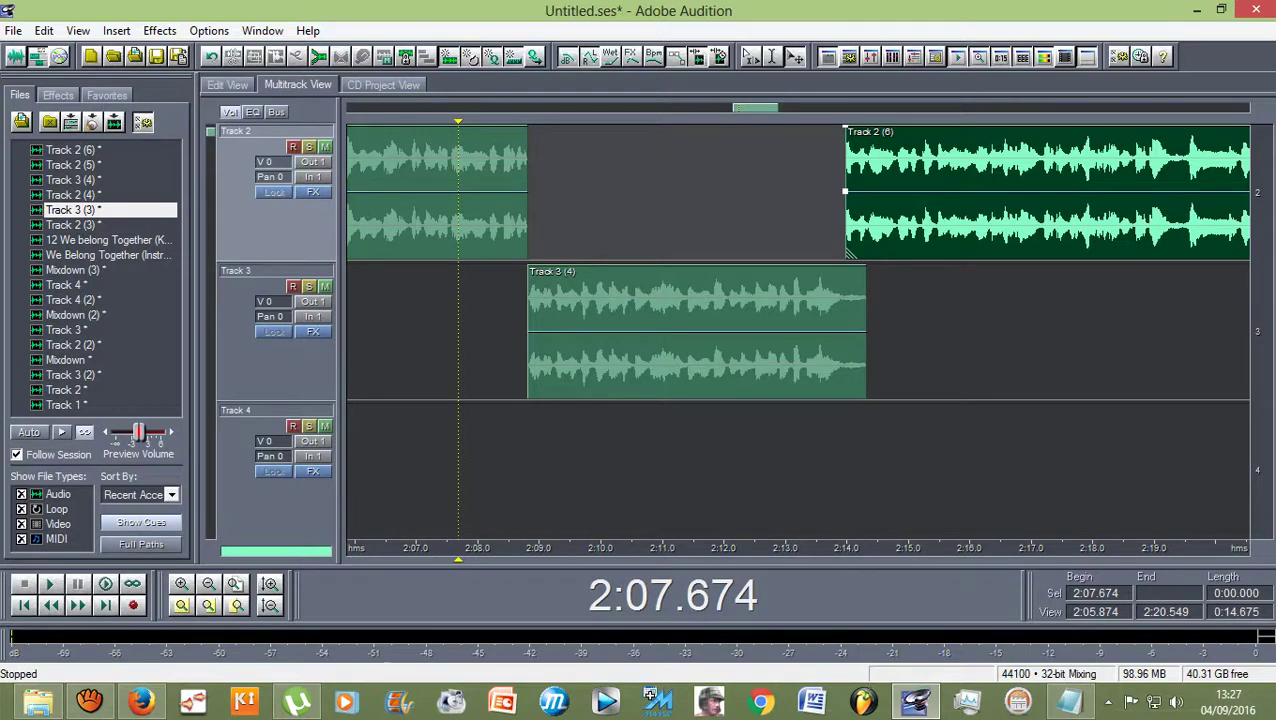
mouse_move(89, 700)
key(space)
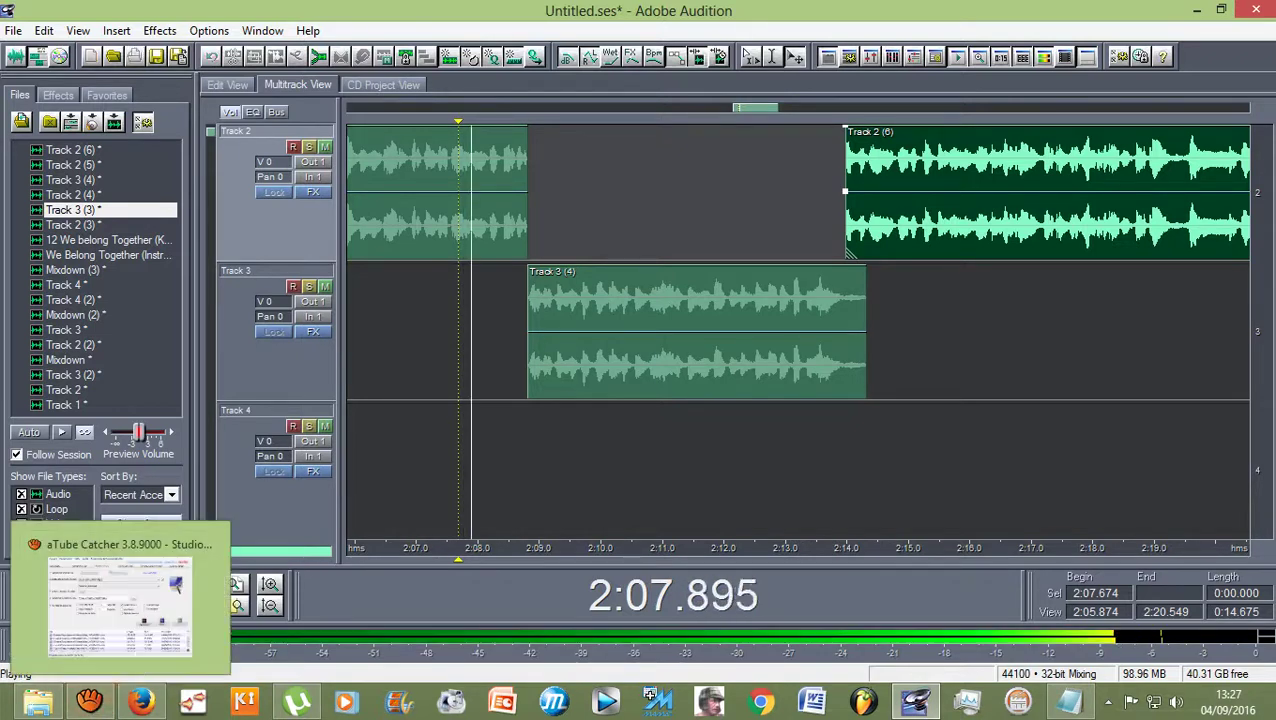
key(space)
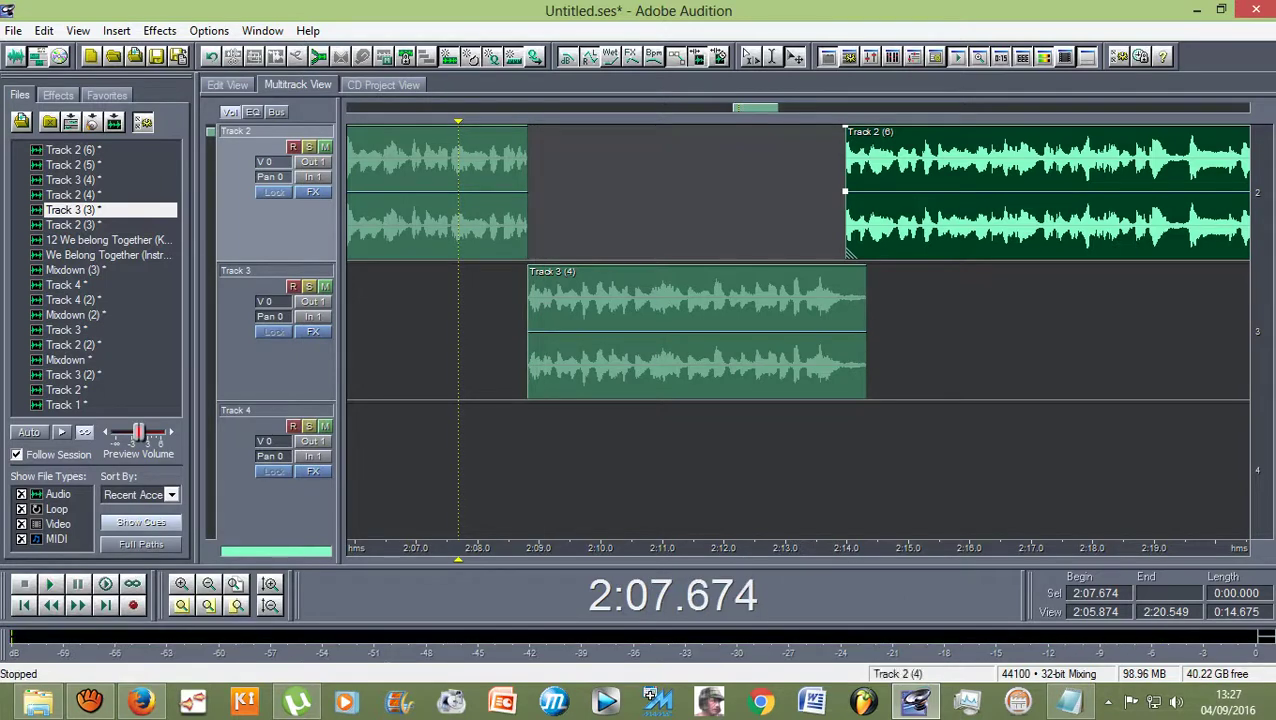
Step: Play back the transition from the Track 3 vocal to the last Track 2 clip from 2:12.647
drag(458, 121, 764, 121)
key(space)
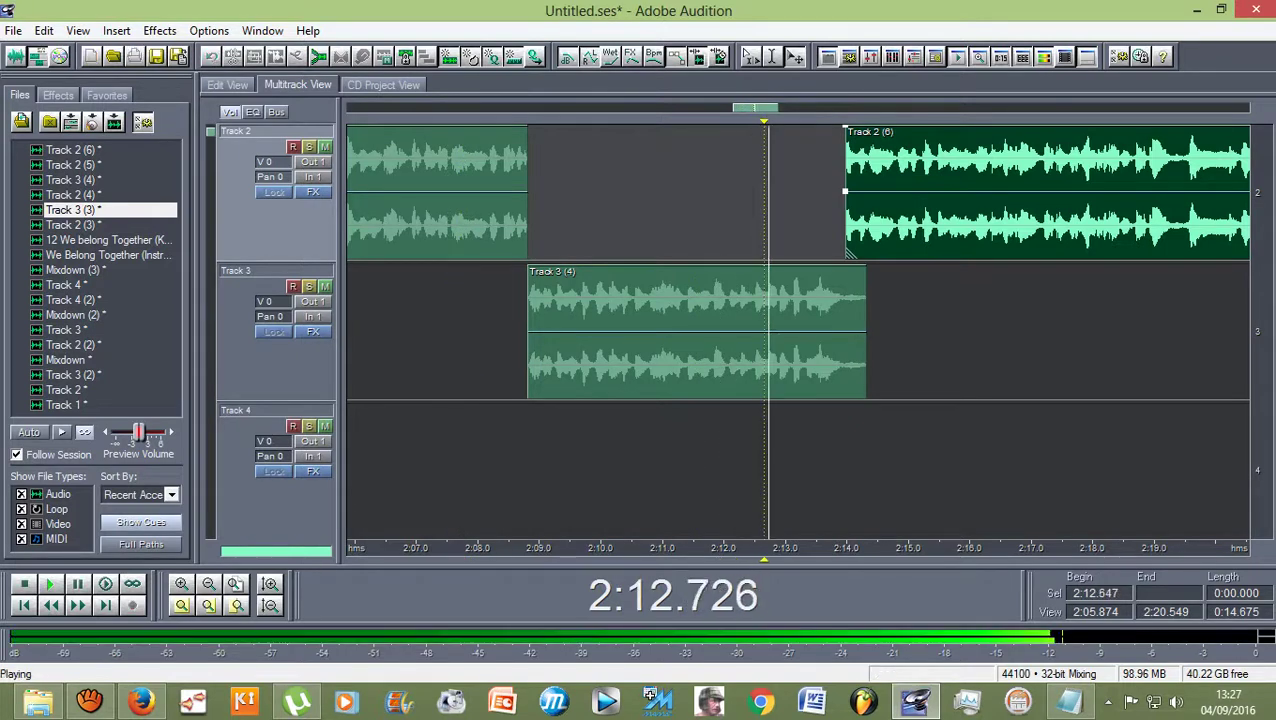
key(space)
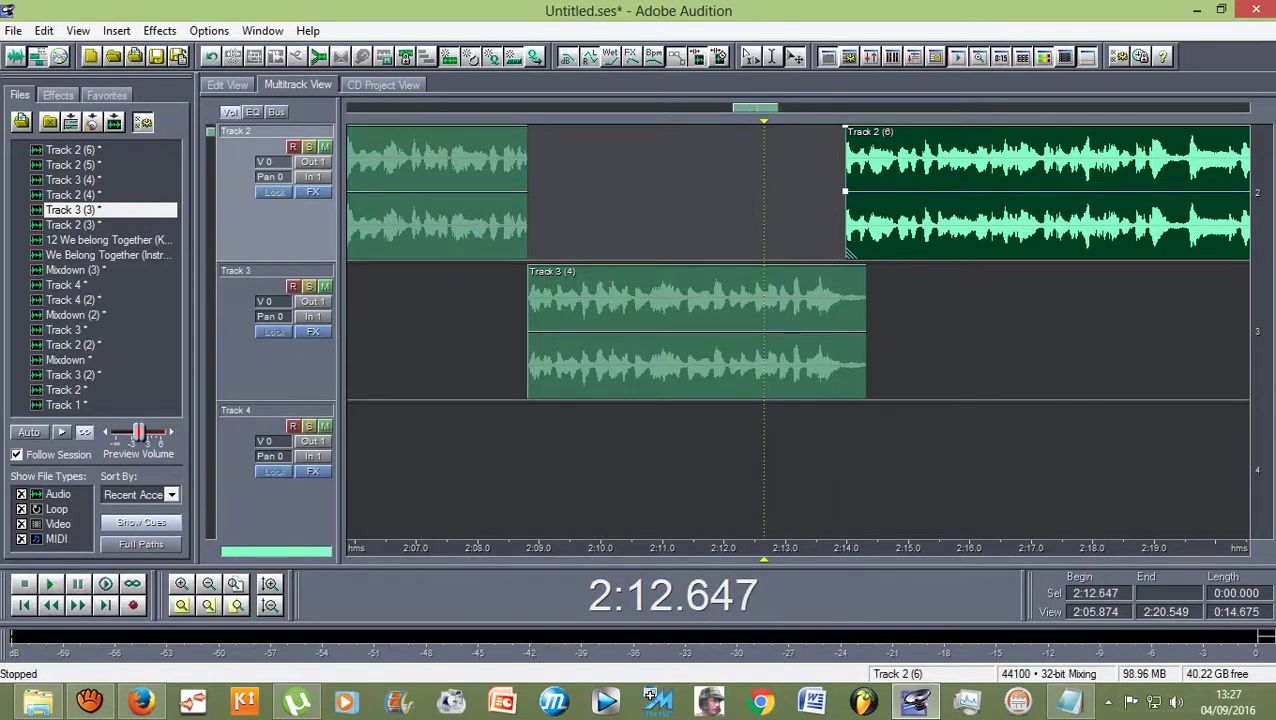
scroll(754, 330, down, 3)
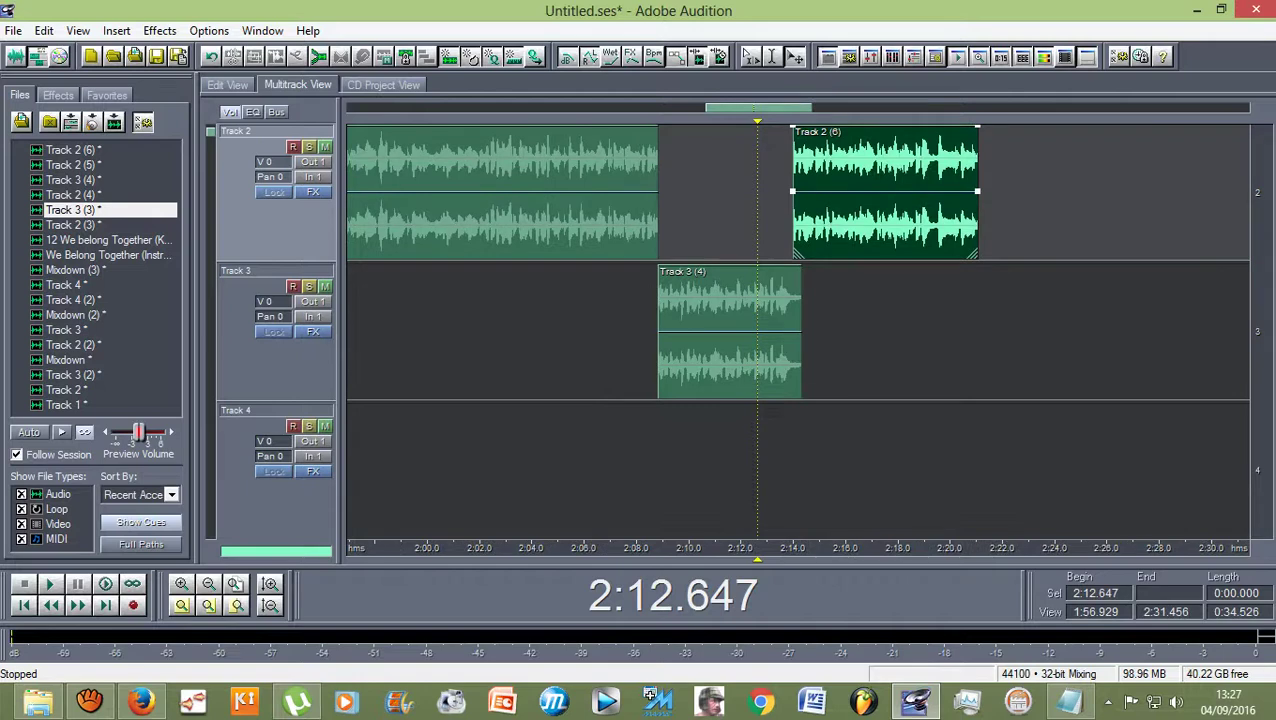
Step: Play back the closing part of the last Track 2 clip from 2:18.930
drag(757, 121, 922, 121)
key(space)
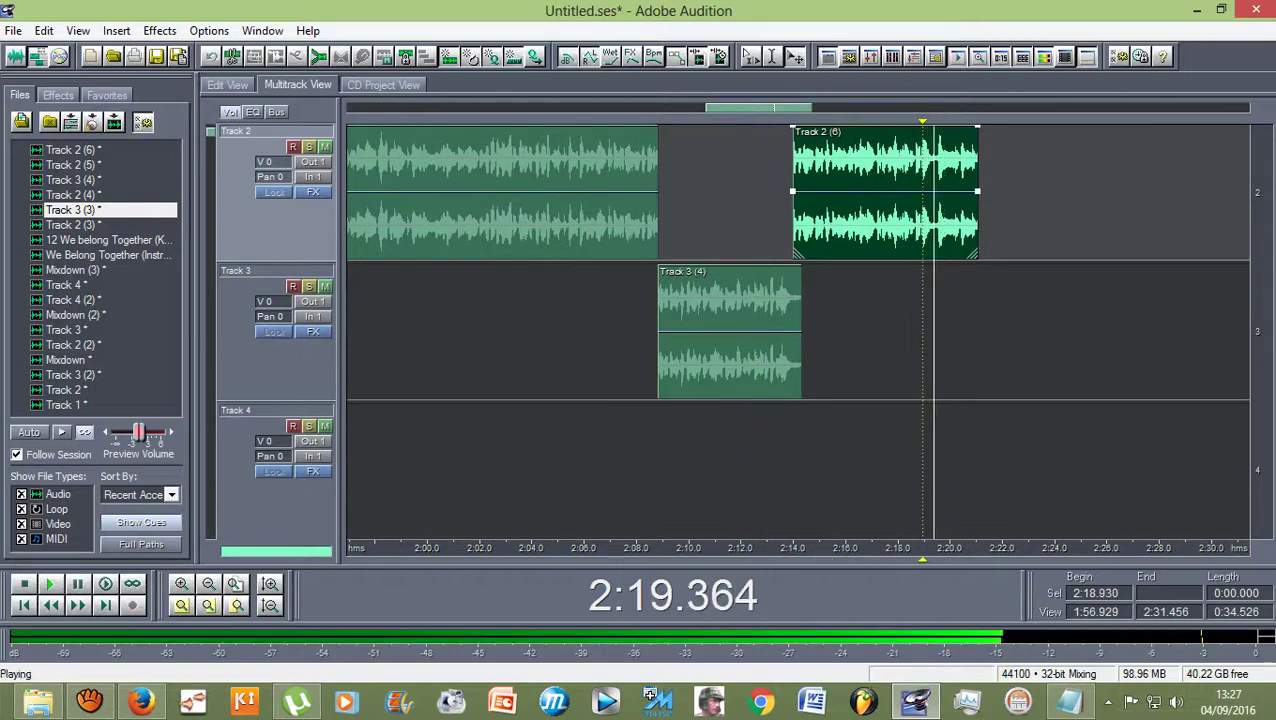
key(space)
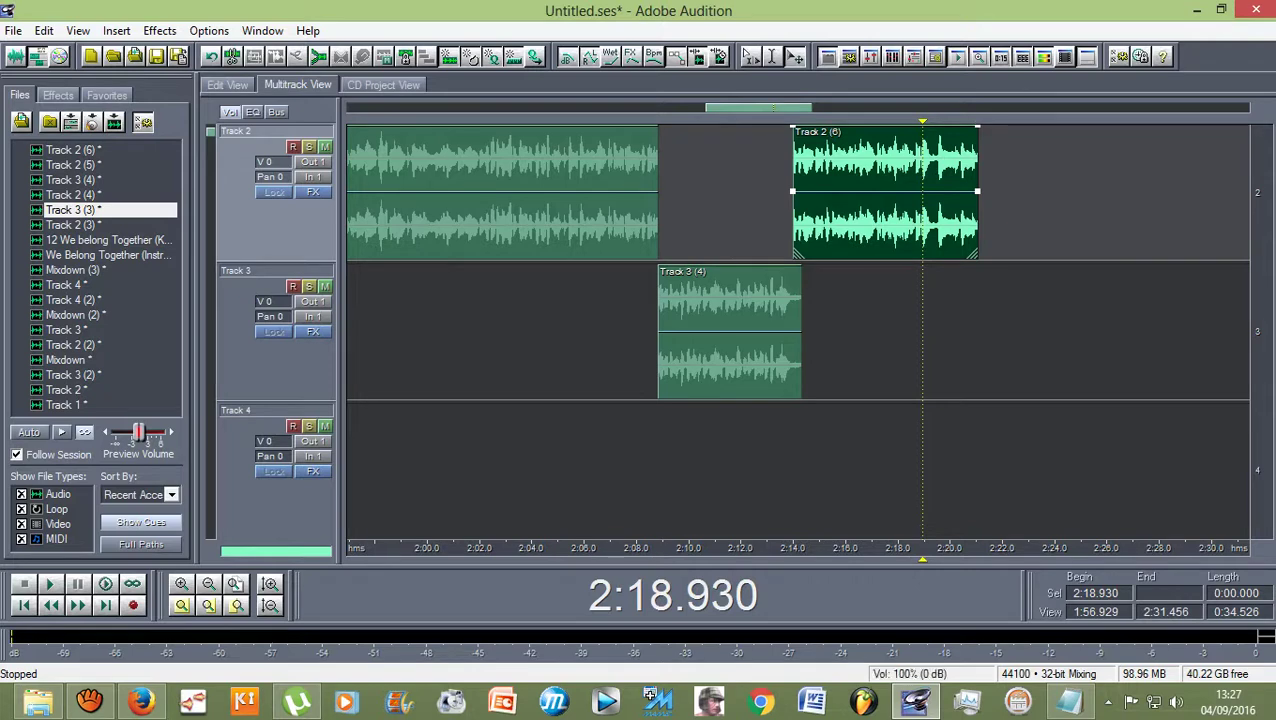
Step: Check the splices around the Track 3 clip by placing the cursor at 2:08.000 and 2:13.475, and play back from 2:12.865
drag(922, 121, 644, 121)
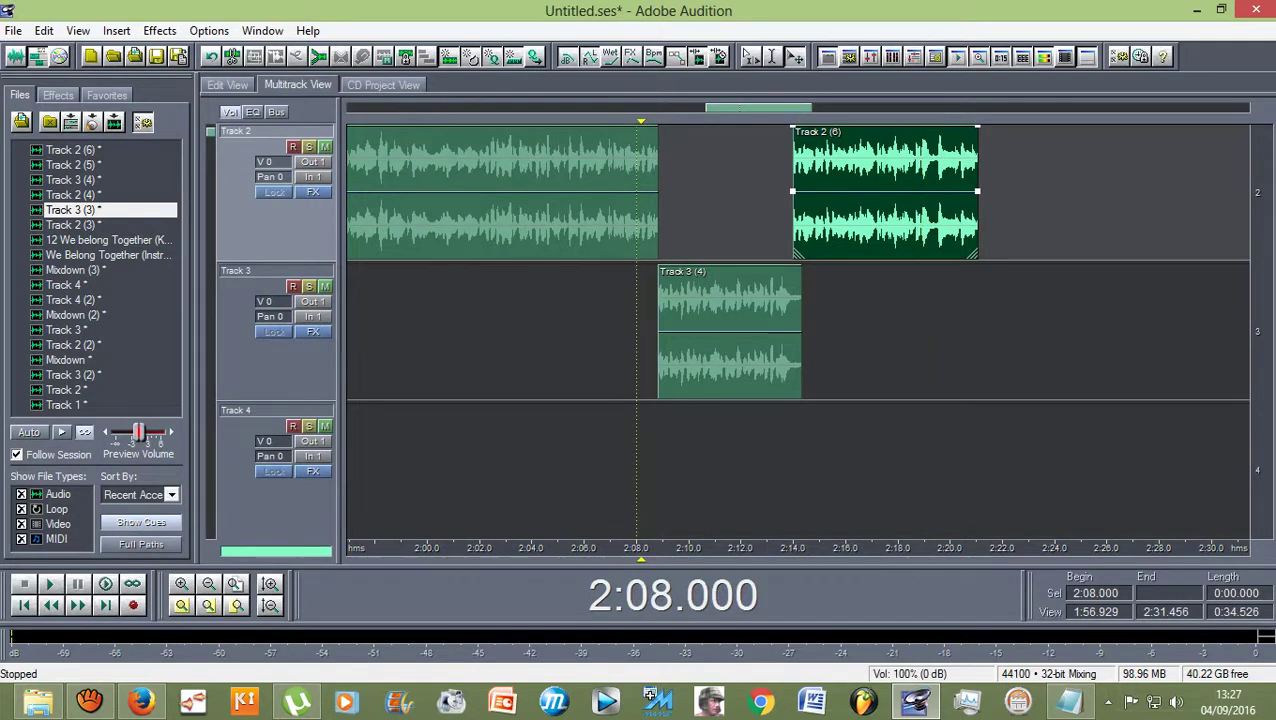
key(Right)
key(Right)
key(Right)
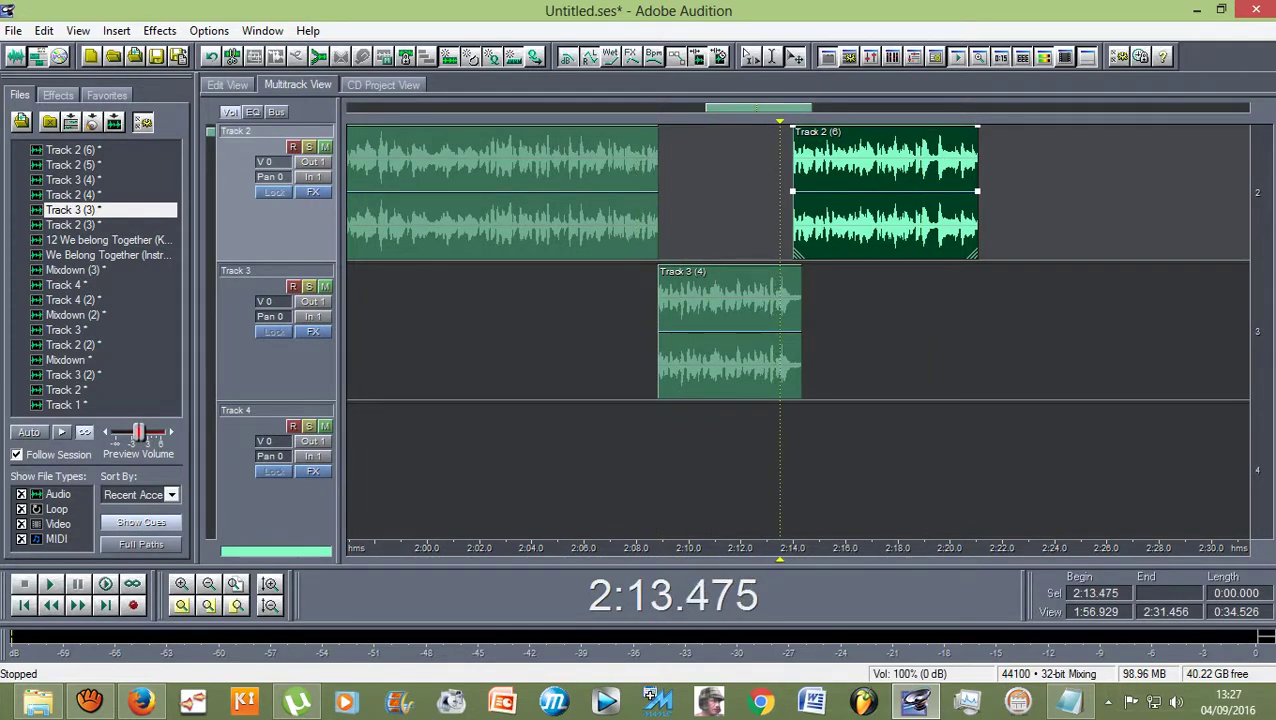
key(Right)
key(Left)
key(Left)
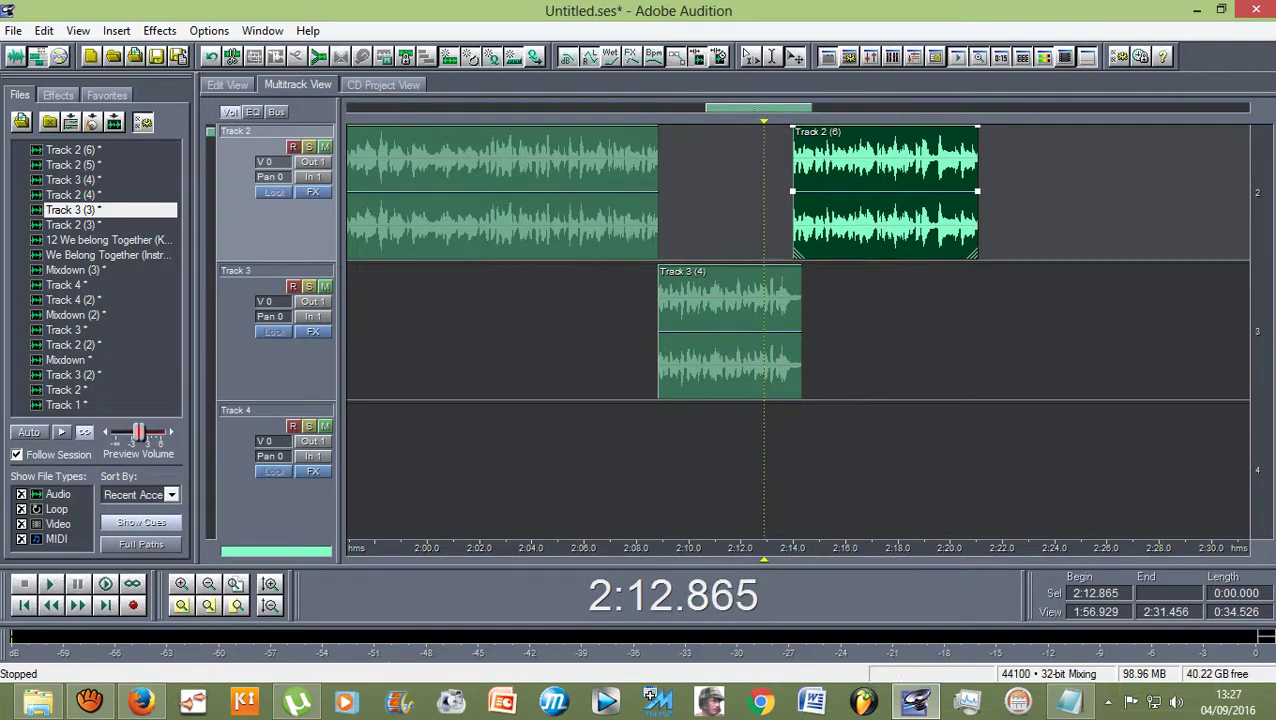
key(space)
key(space)
Step: Place the cursor at 2:14.516, just past the Track 3 splice, and play back the last Track 2 clip from 2:18.500
key(Right)
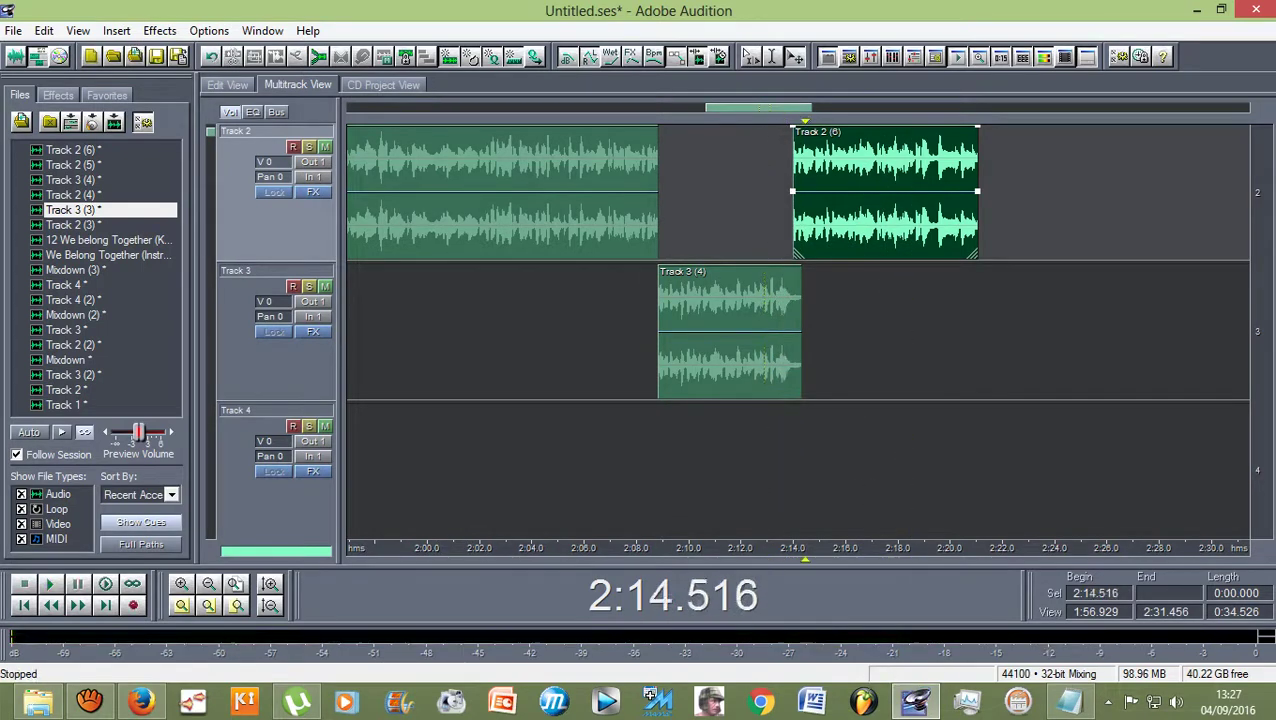
key(Right)
key(Left)
key(space)
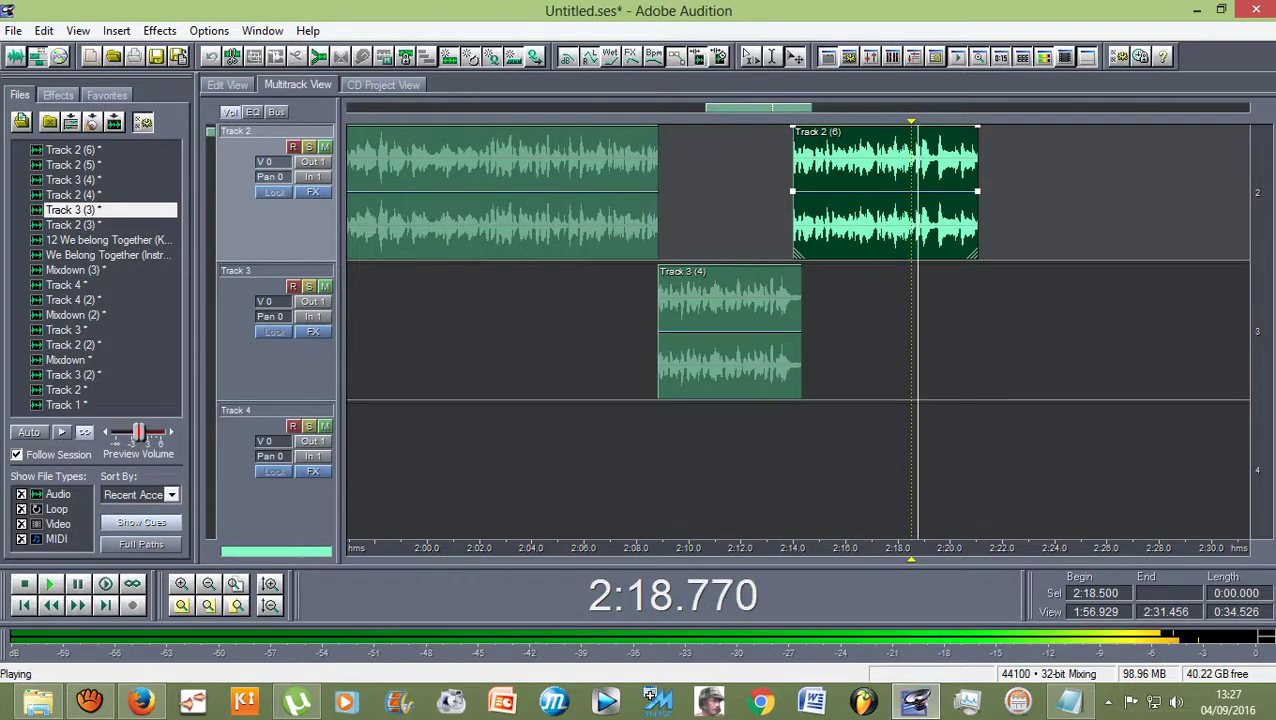
key(space)
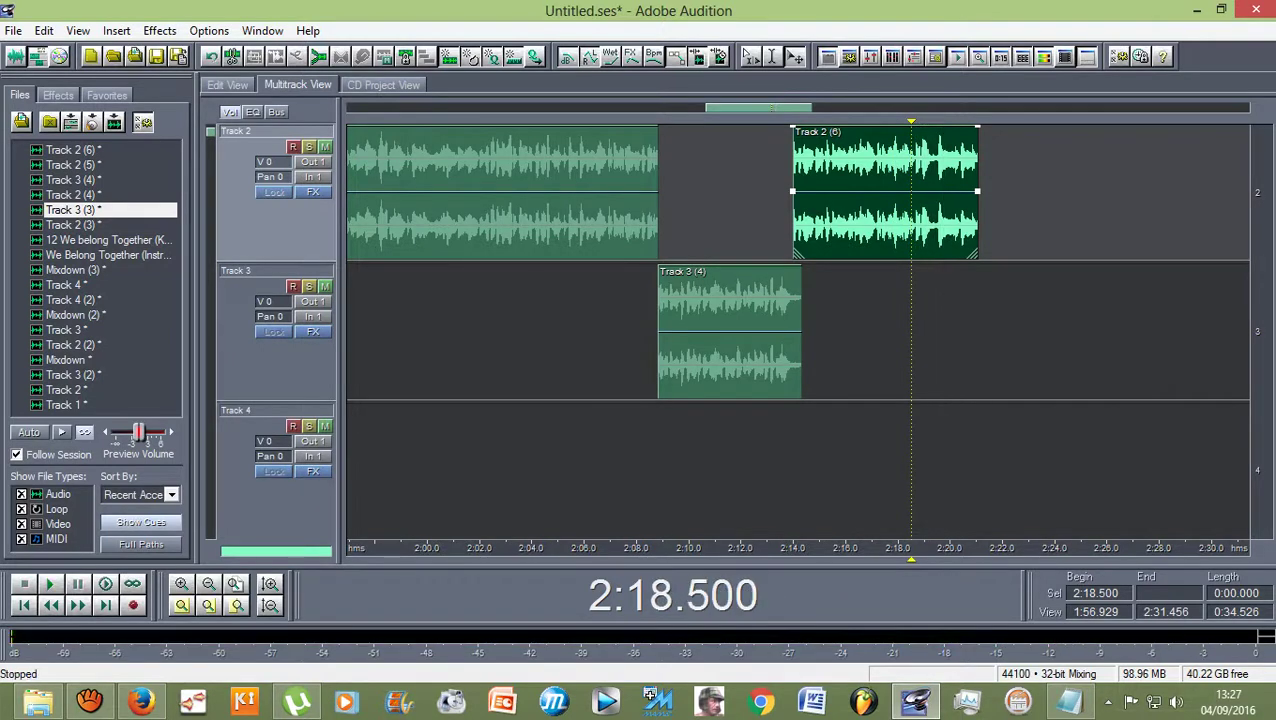
Step: Place the cursor at 2:04.682 and review the vocal clips on Tracks 2 and 3, selecting the last Track 2 clip
drag(911, 121, 550, 121)
scroll(797, 331, up, 1)
scroll(797, 331, down, 1)
scroll(797, 331, up, 1)
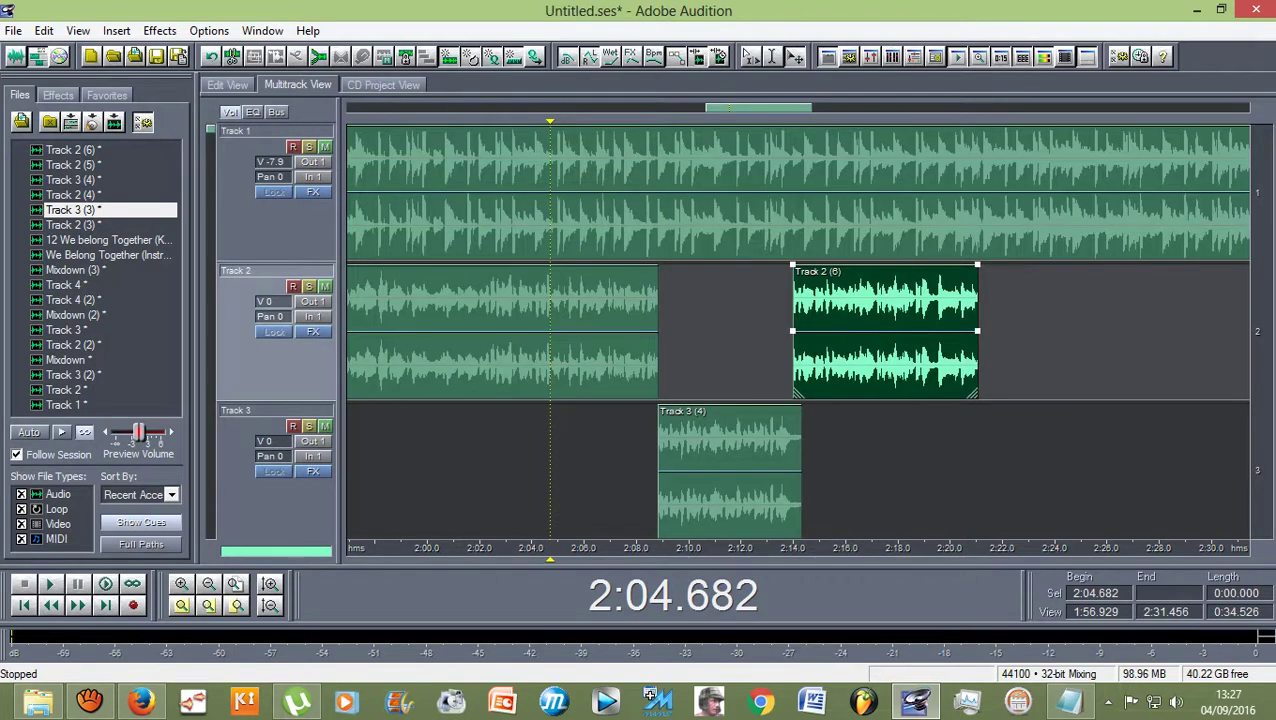
scroll(798, 261, down, 1)
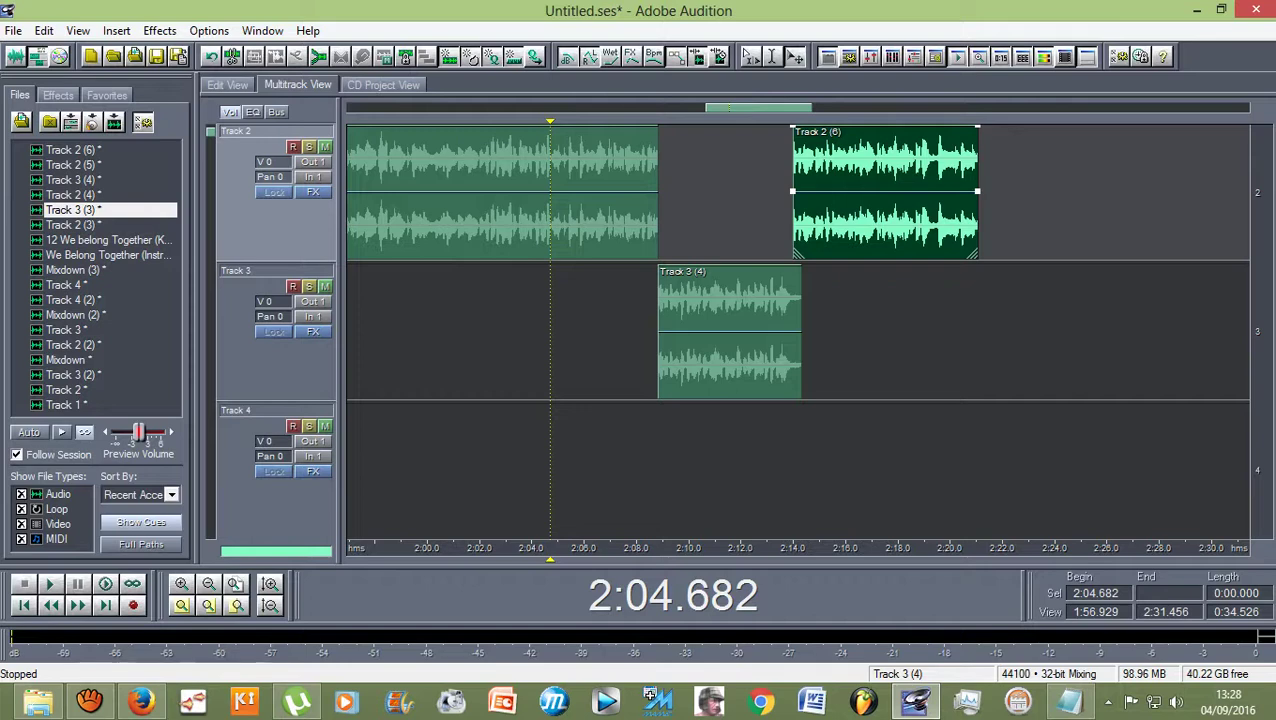
click(502, 220)
click(729, 330)
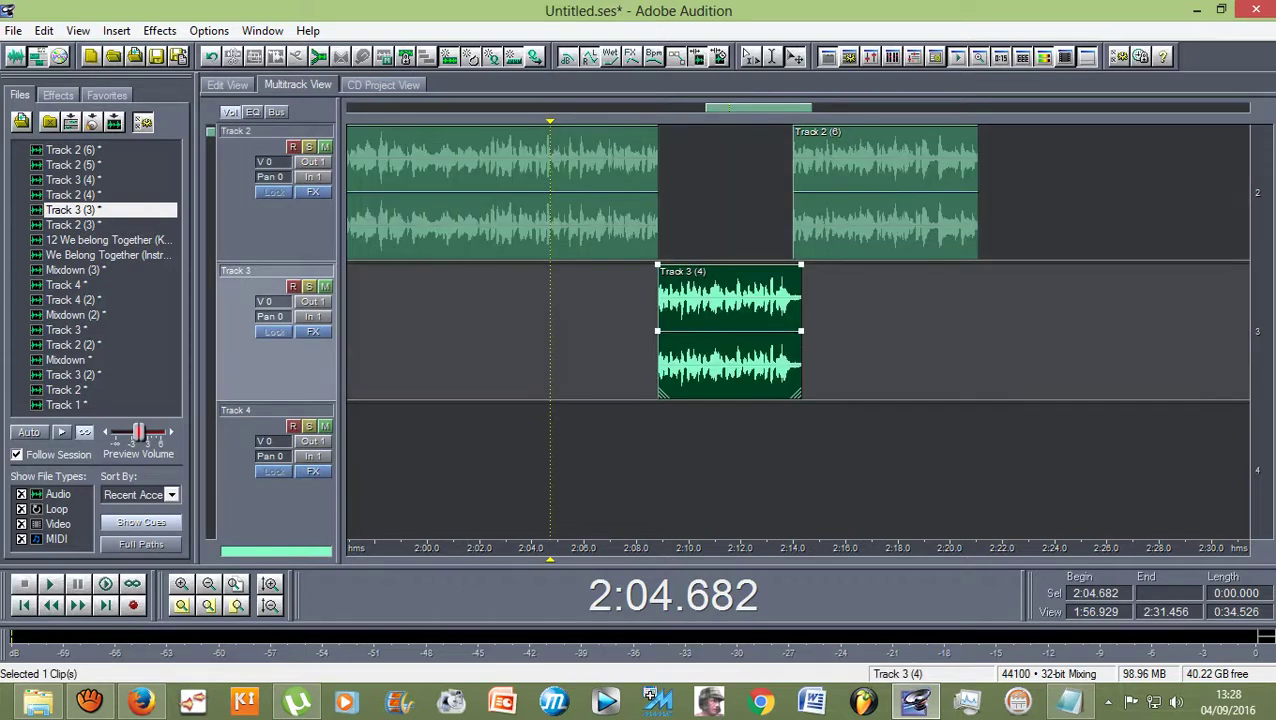
click(885, 220)
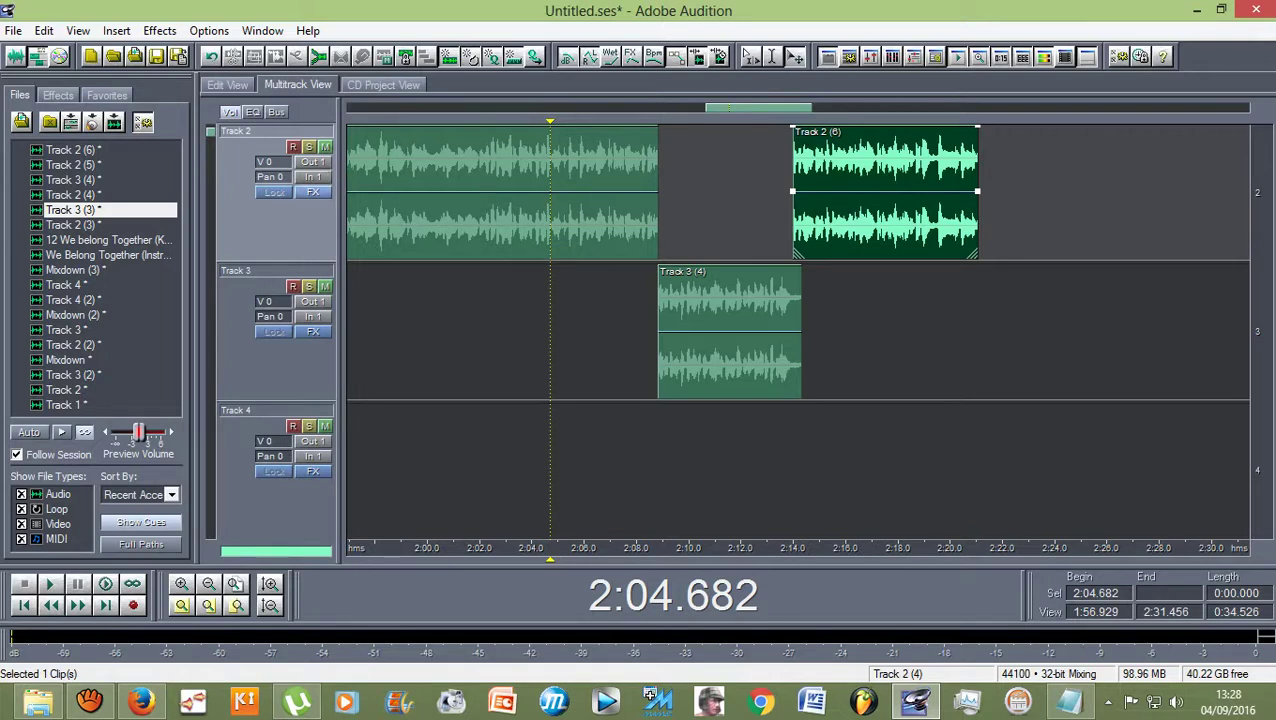
Step: Mute Tracks 2 and 3 and place the cursor at 2:04.502
click(324, 147)
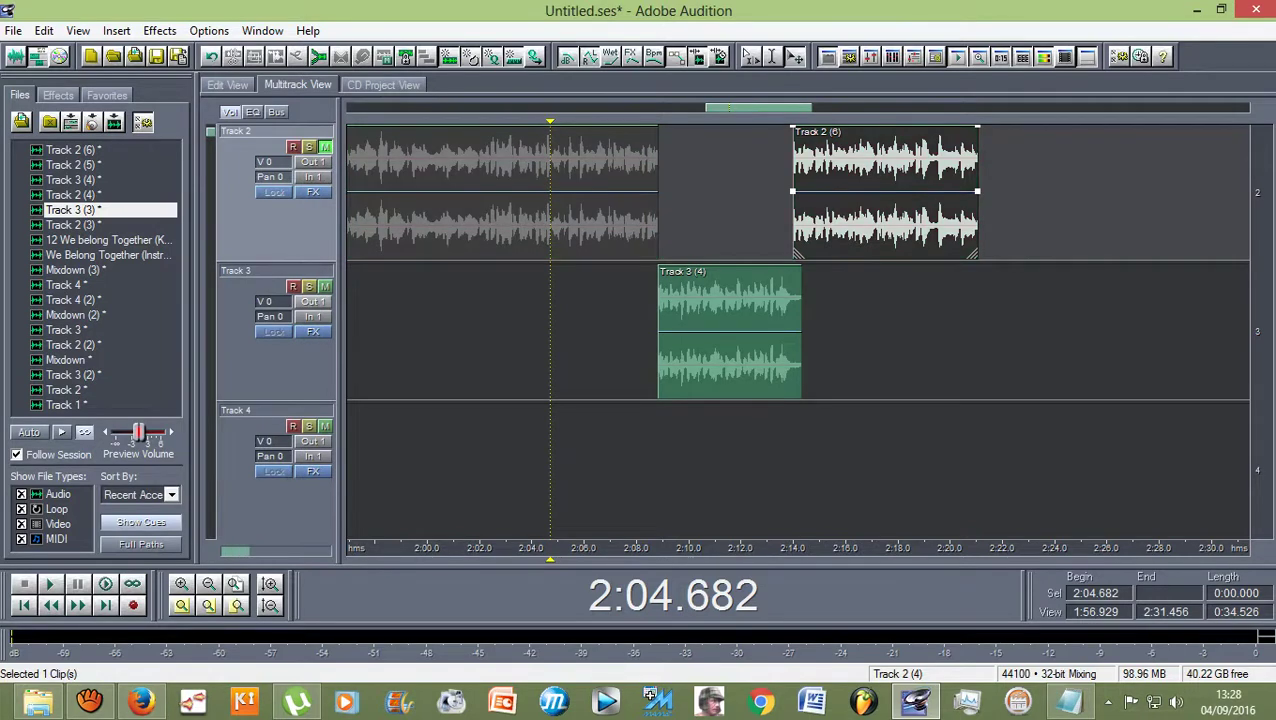
click(325, 286)
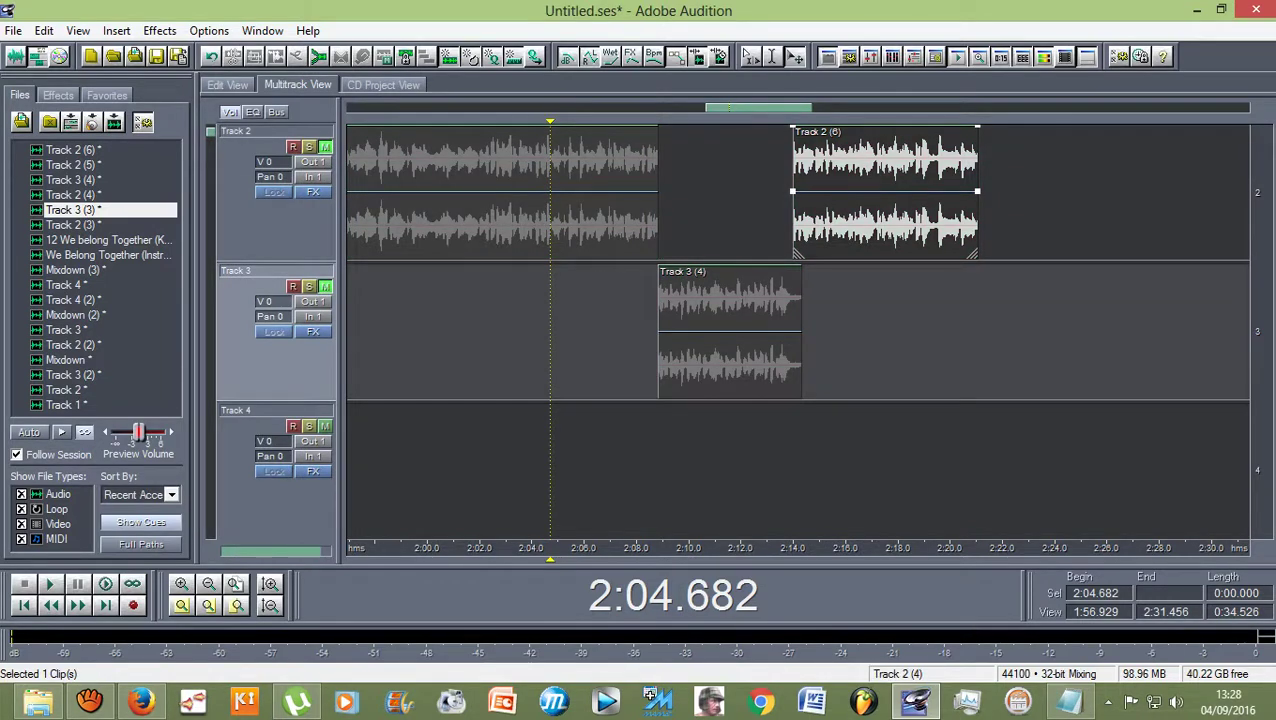
click(545, 192)
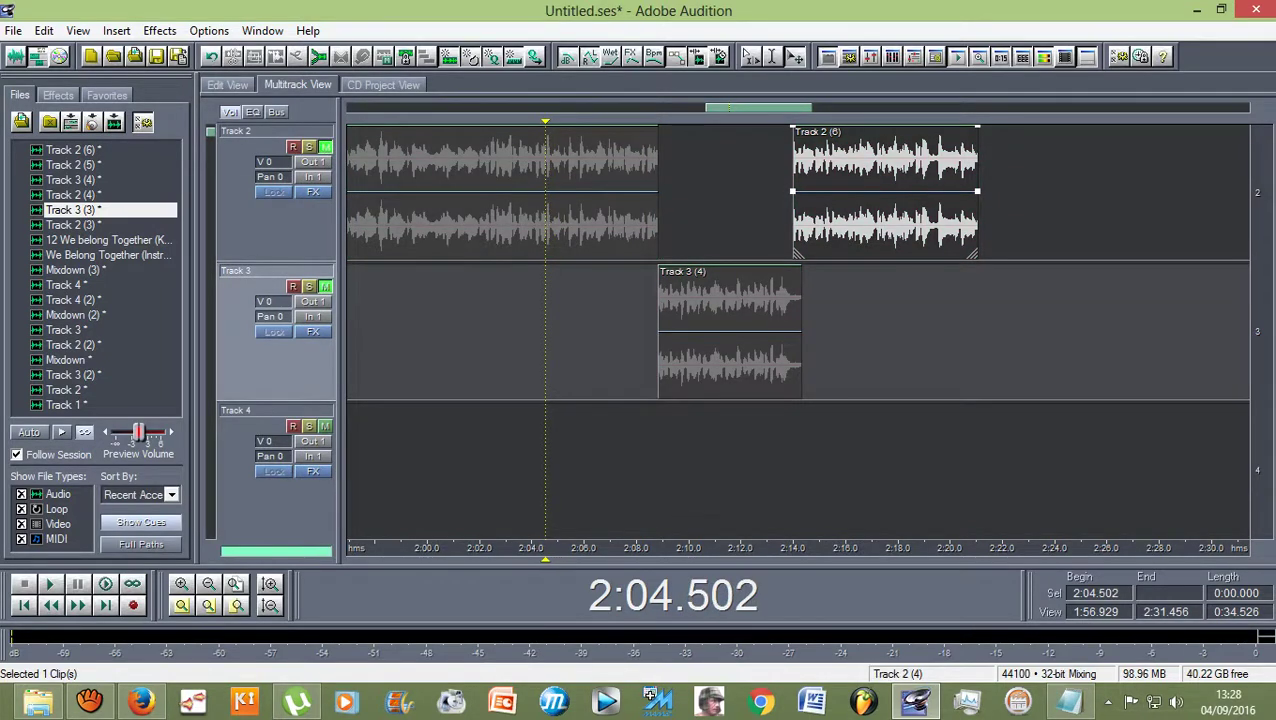
Step: Arm Track 4 and record a vocal take from 2:04.502 to about 2:22 with Tracks 2 and 3 muted
click(325, 147)
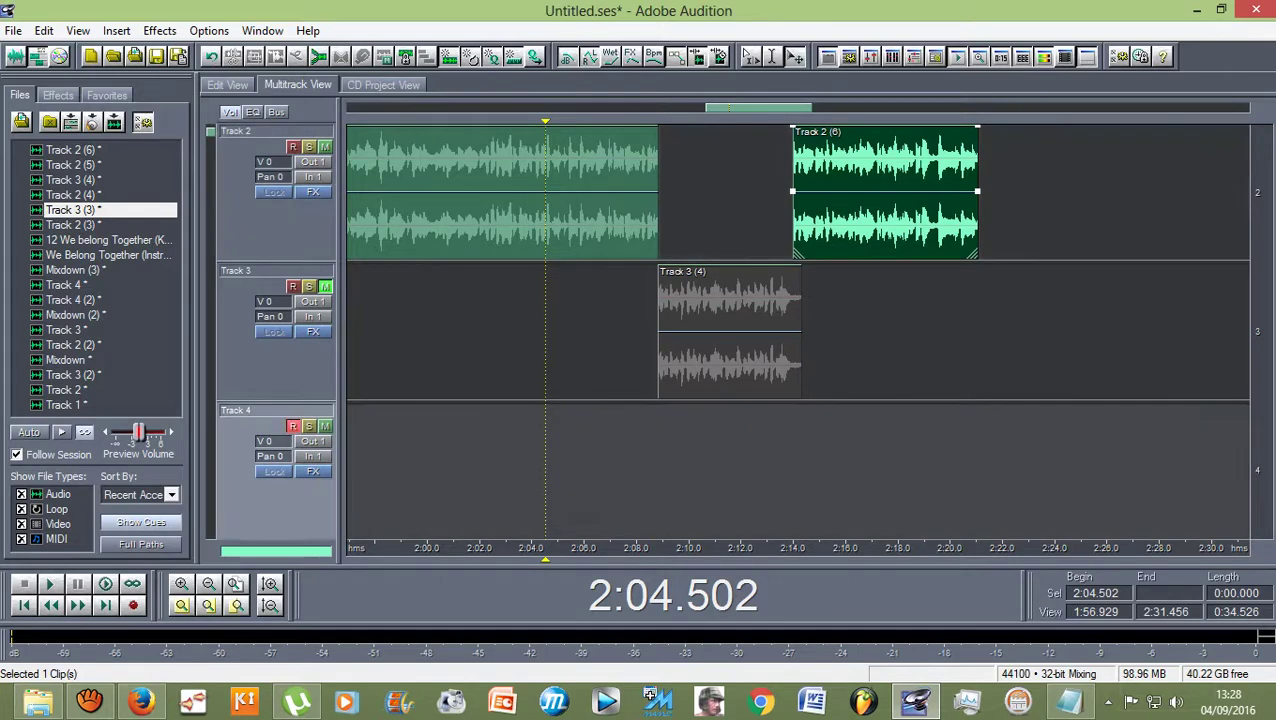
click(133, 605)
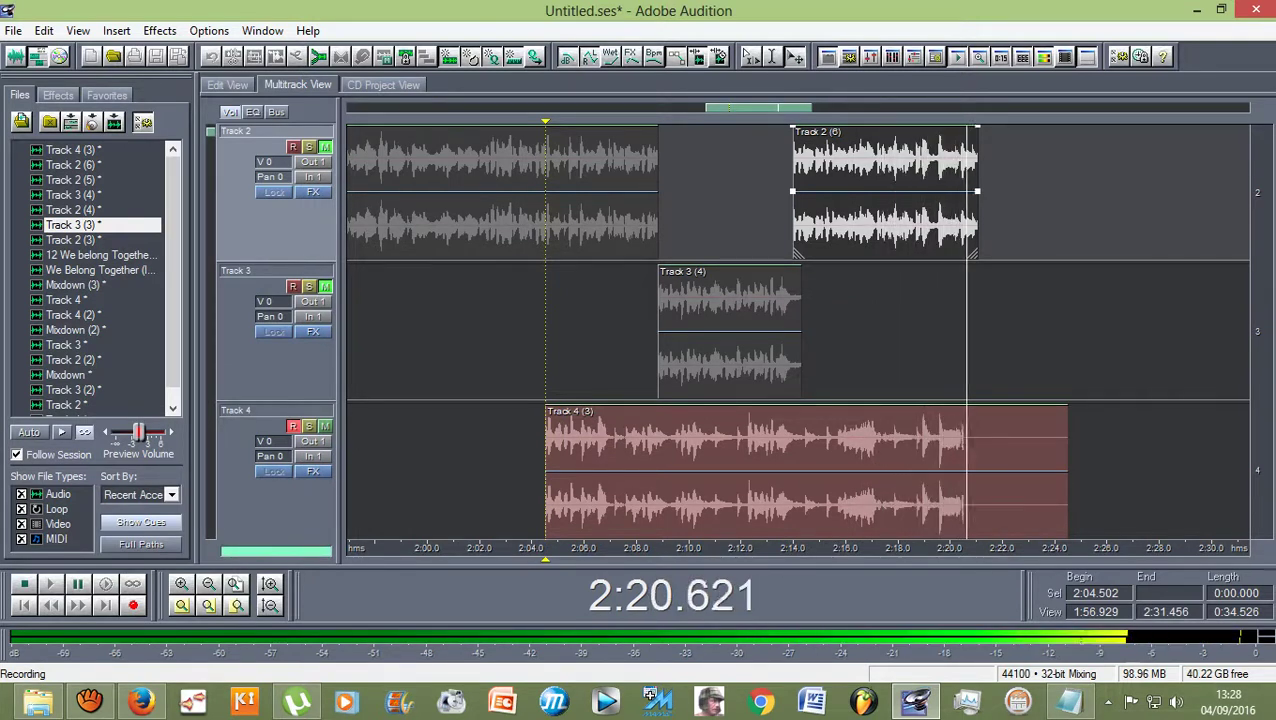
key(space)
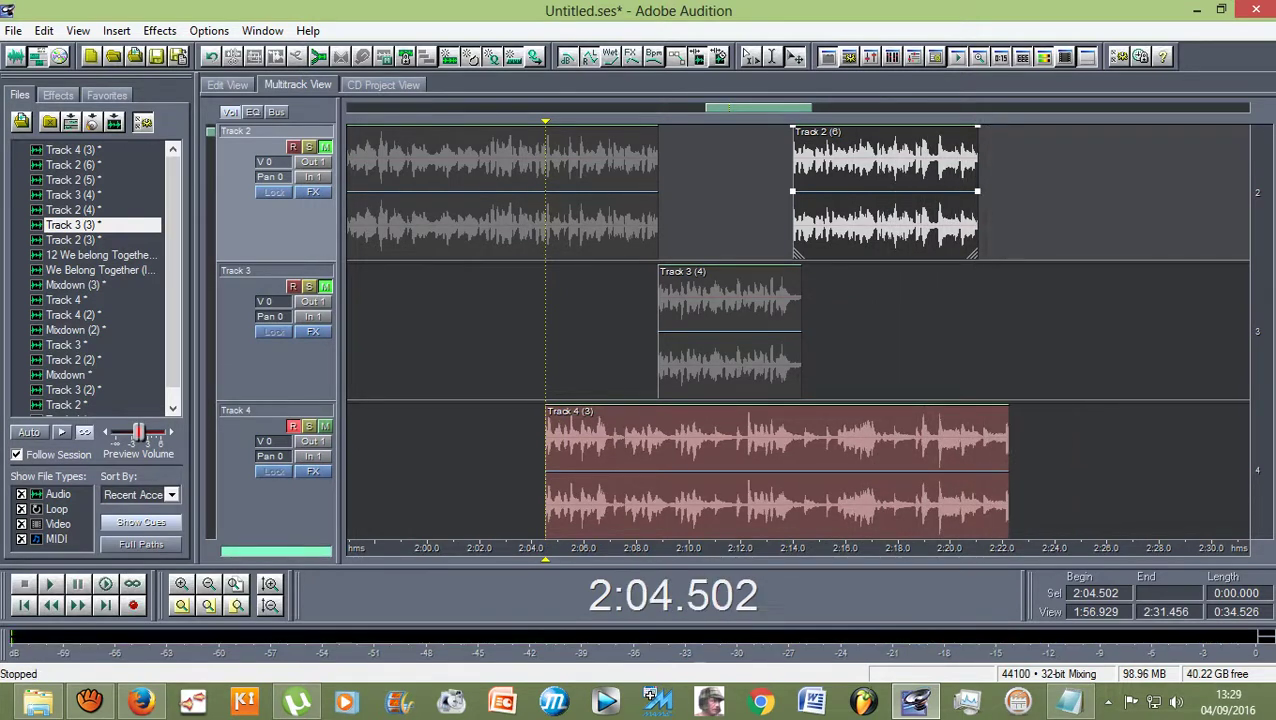
Step: Trim the start of the new Track 4 clip to about 2:07.5
scroll(552, 470, up, 2)
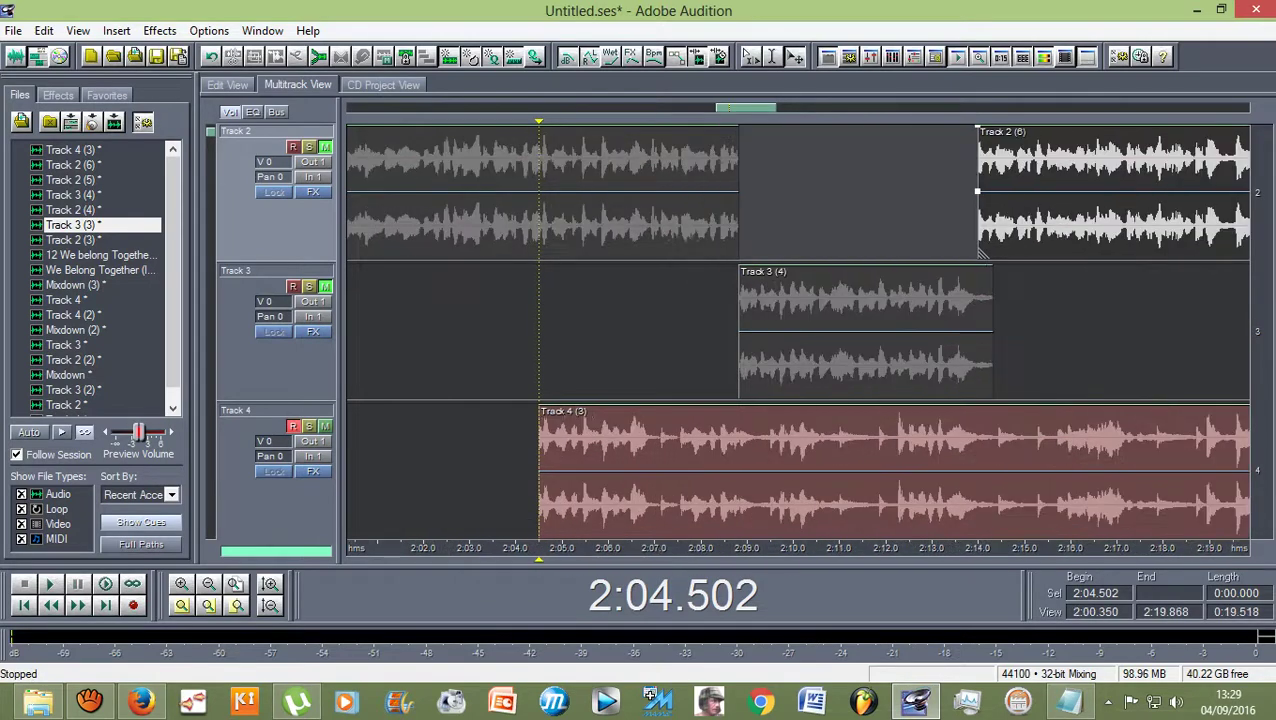
click(552, 470)
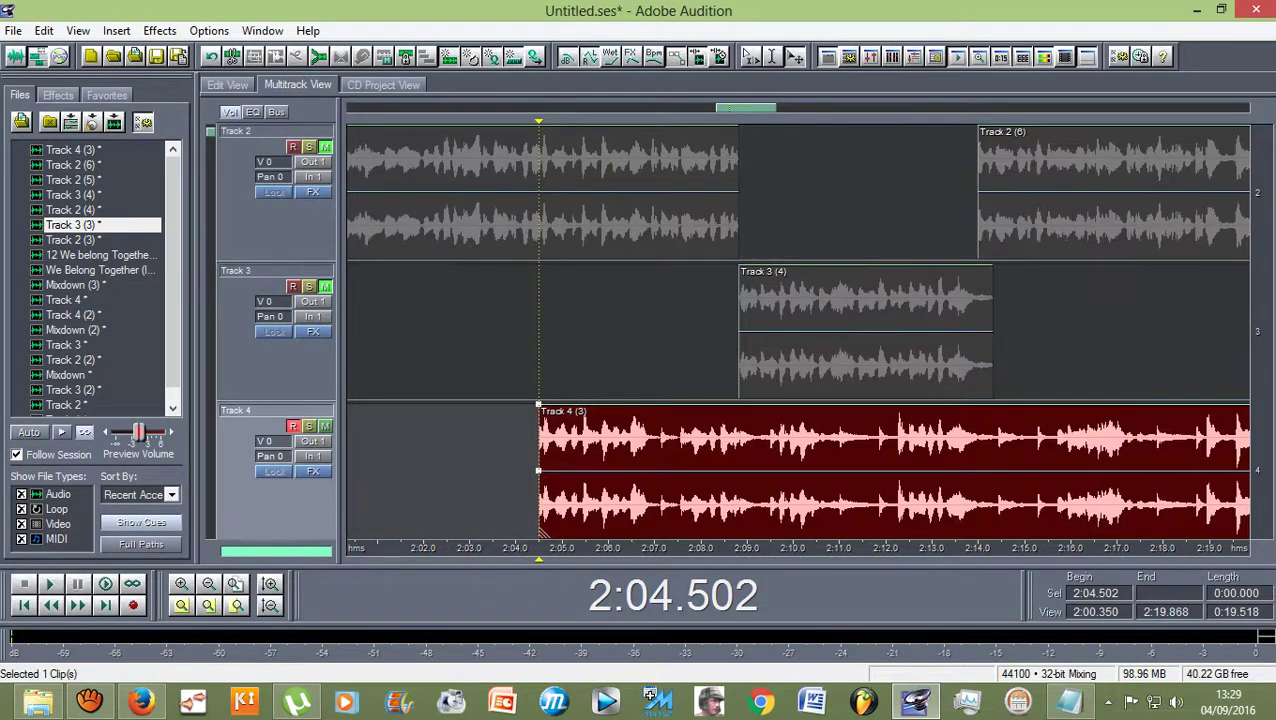
drag(539, 470, 676, 470)
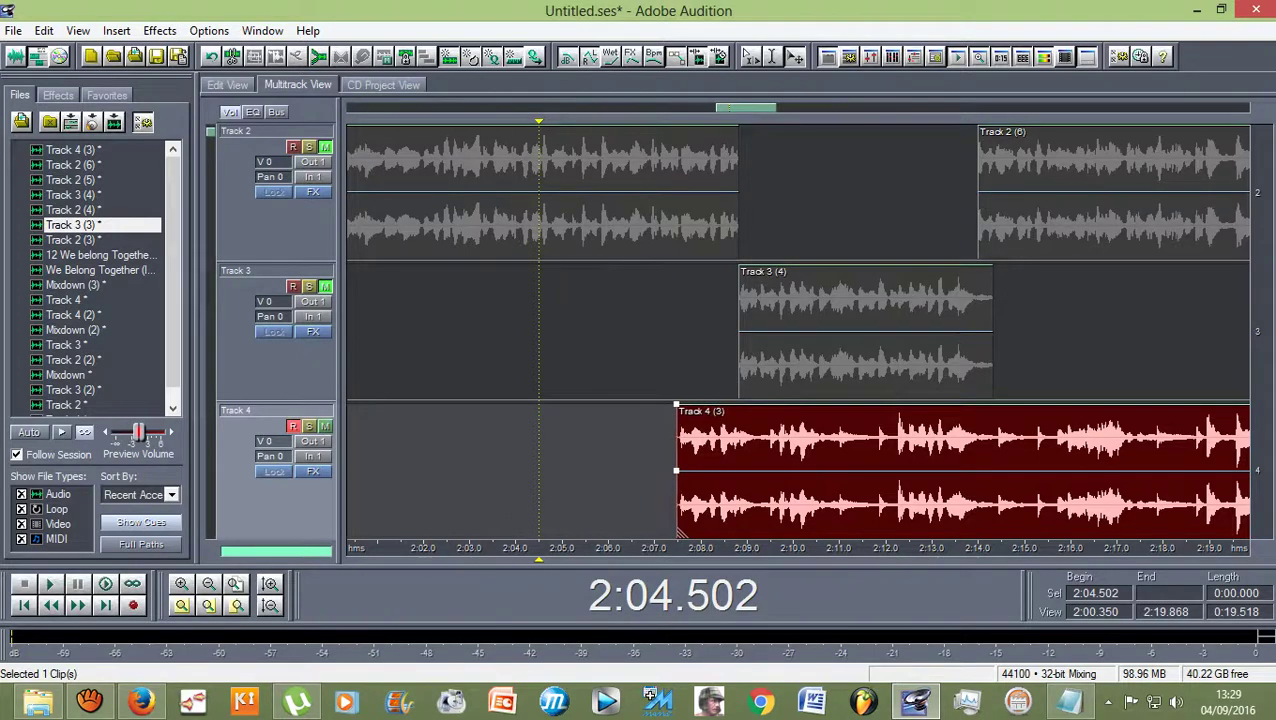
Step: Unmute Tracks 2 and 3 and play back all vocals together with the Track 4 take from 2:04.502
key(minus)
key(minus)
key(minus)
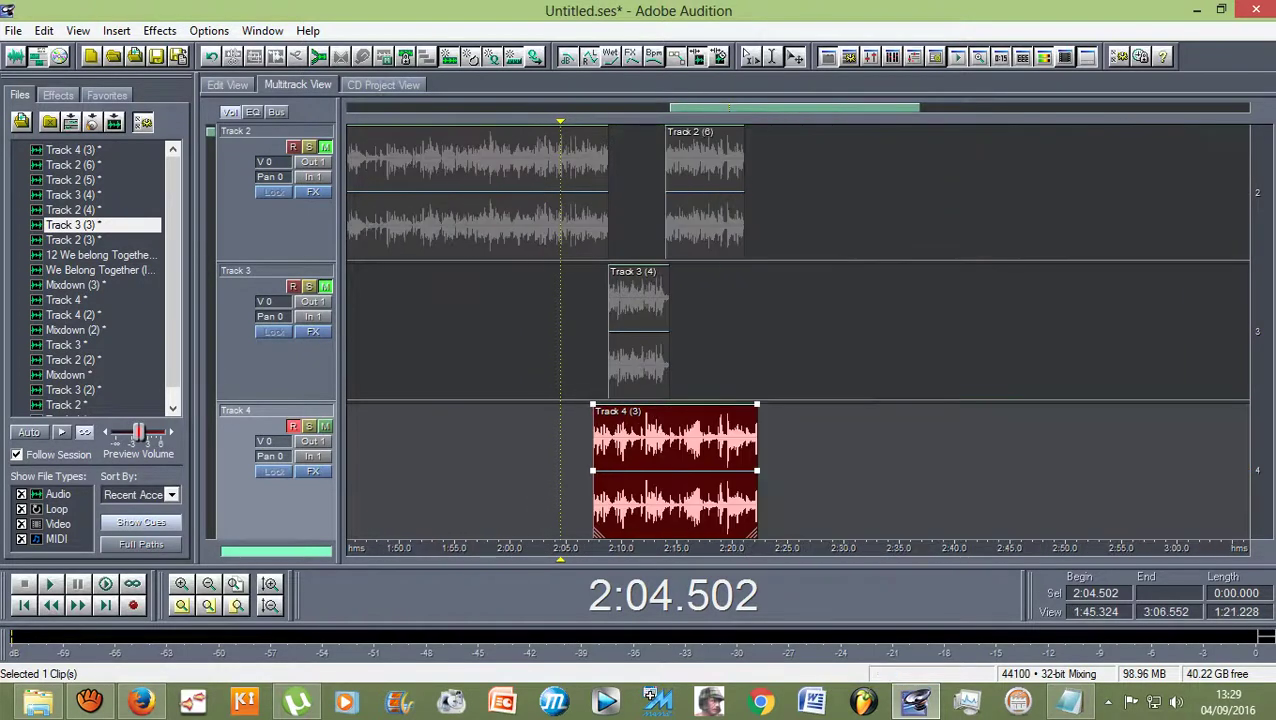
click(325, 147)
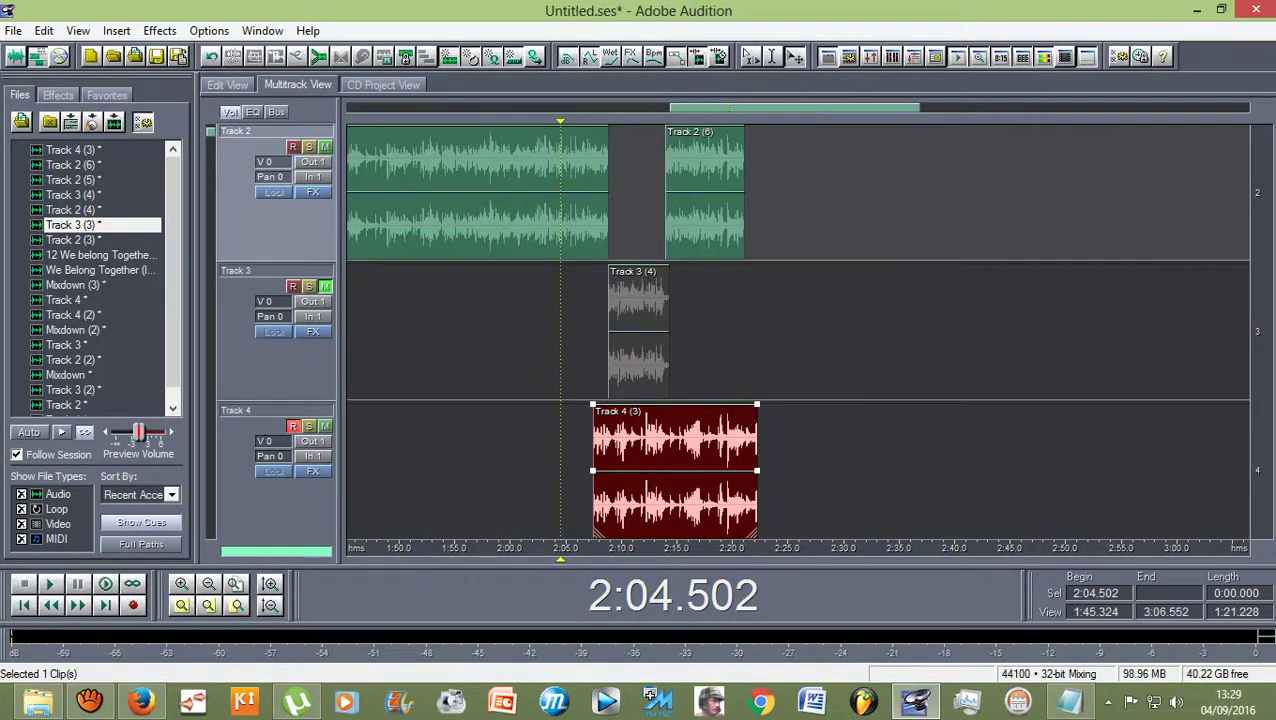
click(325, 286)
key(space)
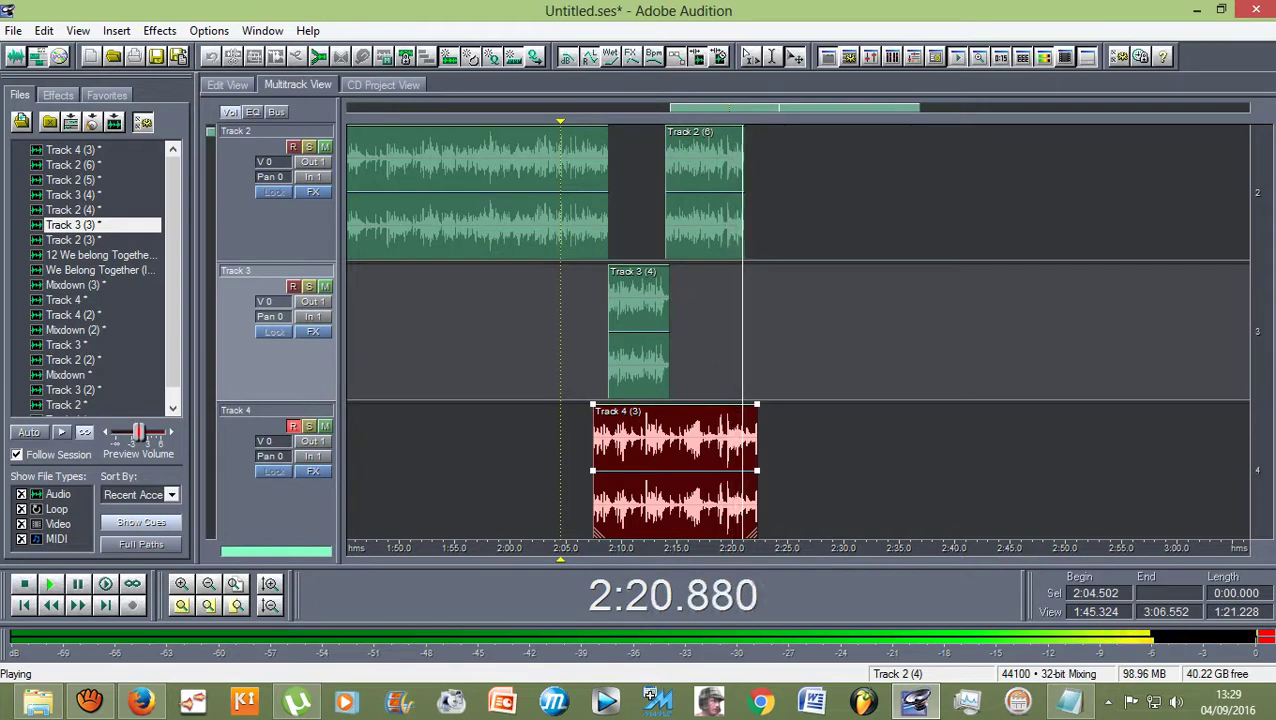
scroll(656, 330, up, 3)
key(space)
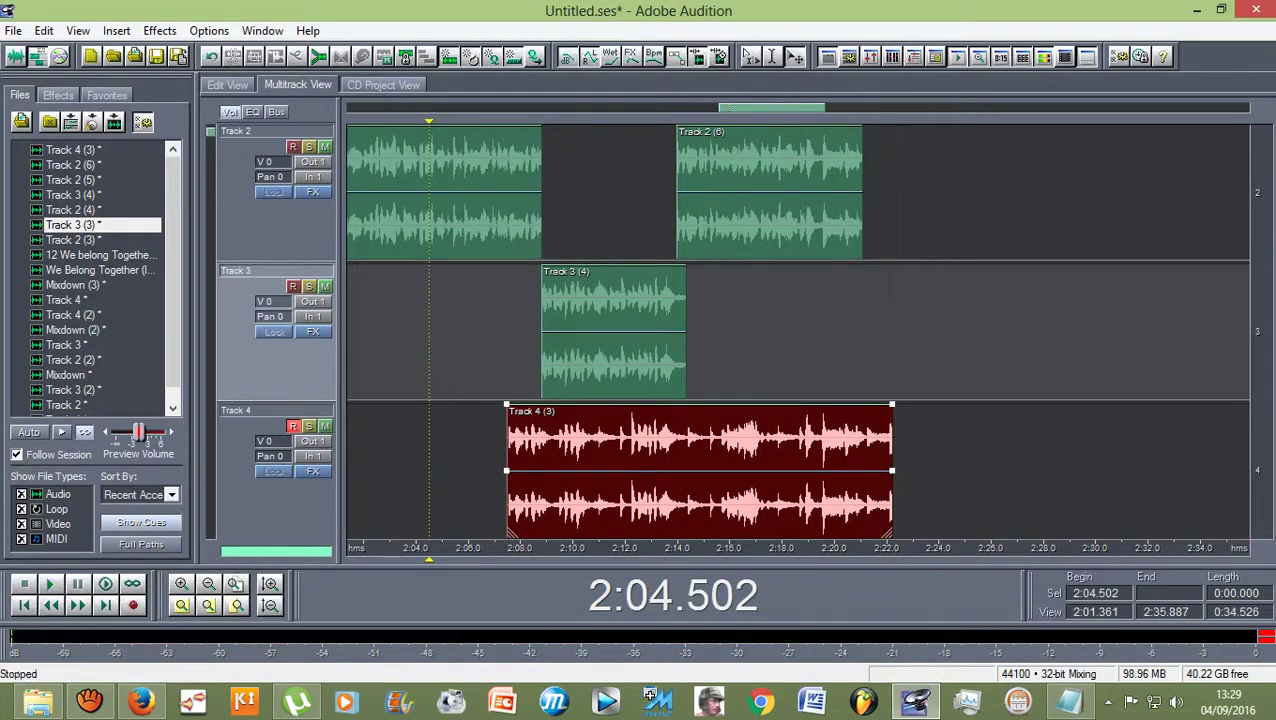
Step: Trim the Track 4 clip's end to match the end of the last Track 2 clip, and set Track 4's volume to -4.2 dB
drag(888, 532, 860, 532)
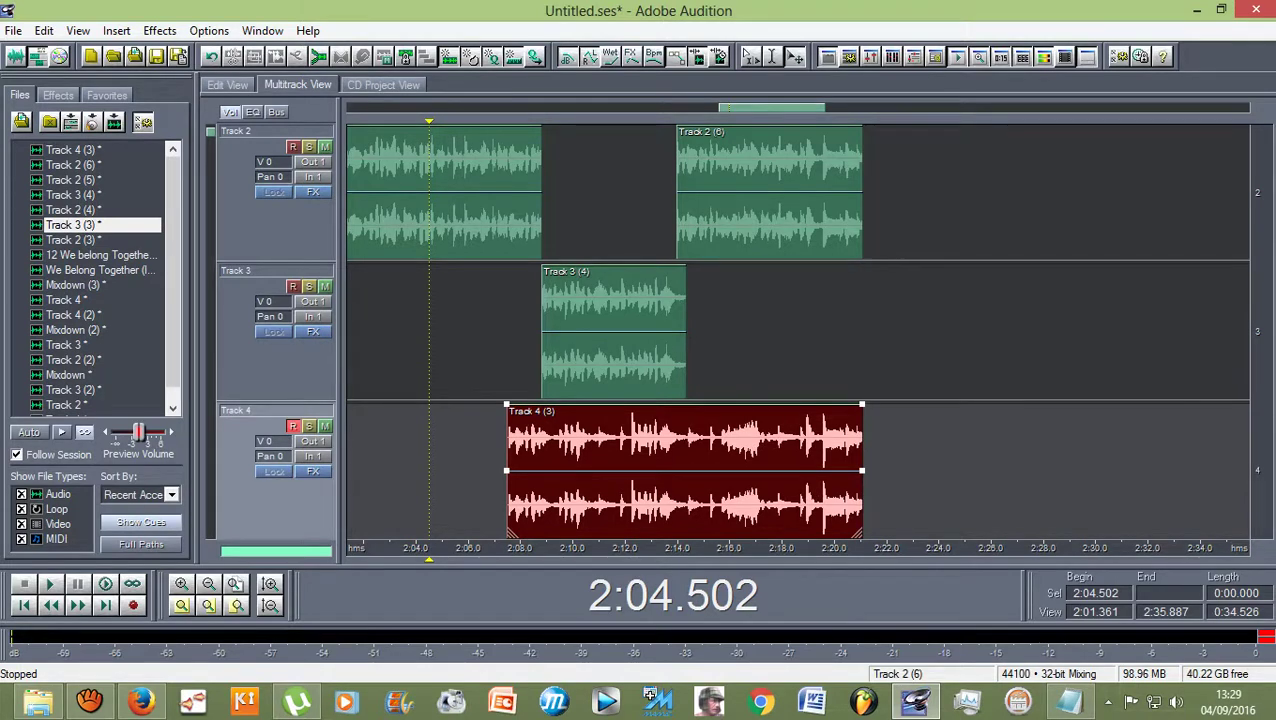
key(minus)
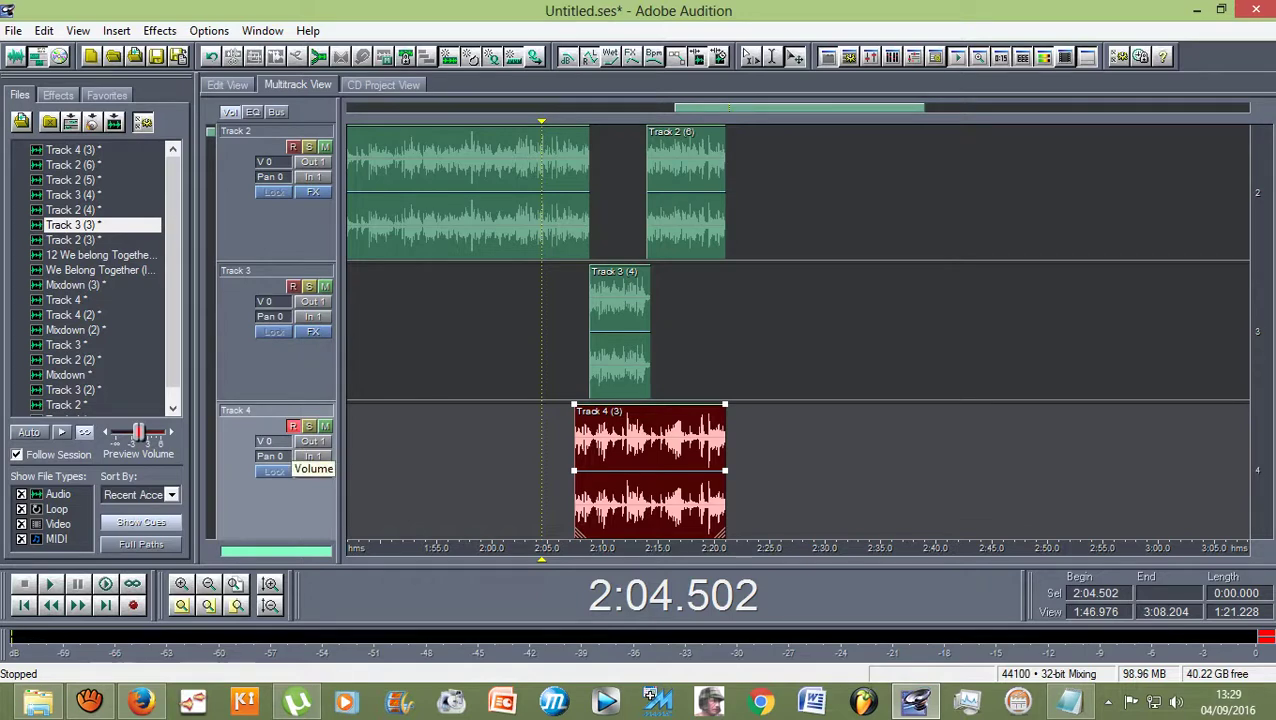
right_click(272, 441)
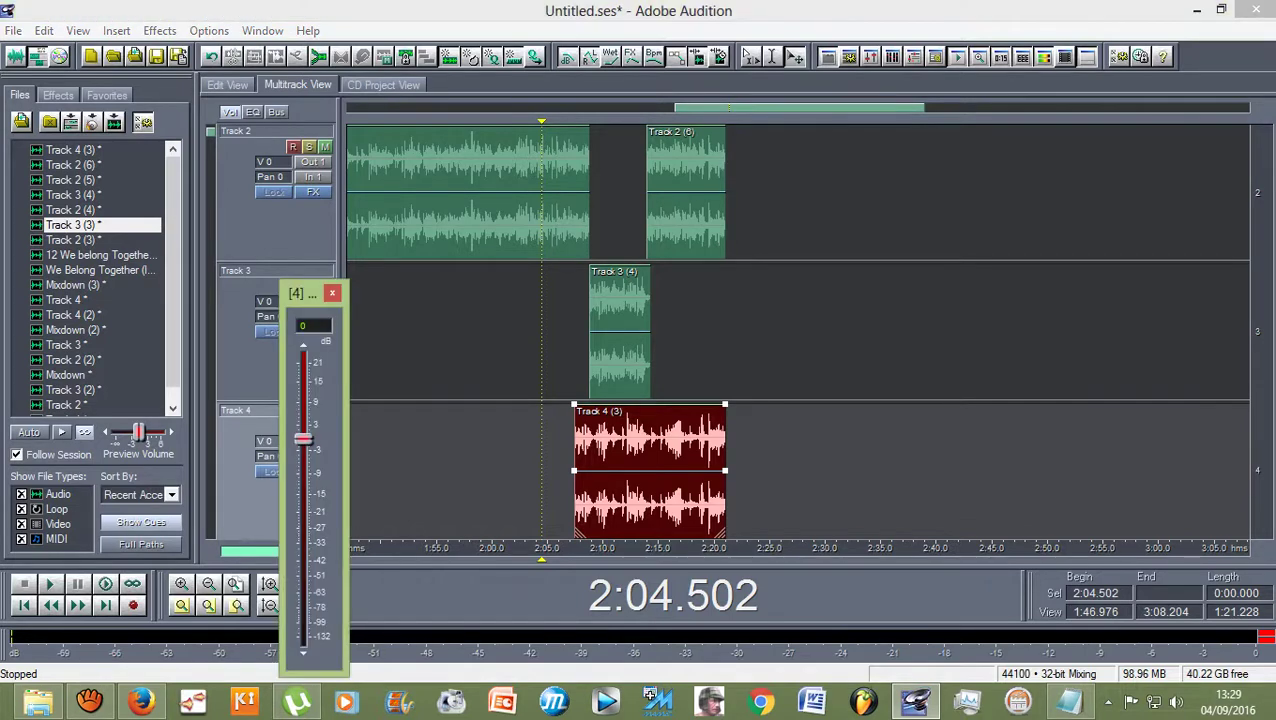
drag(303, 438, 303, 456)
click(332, 293)
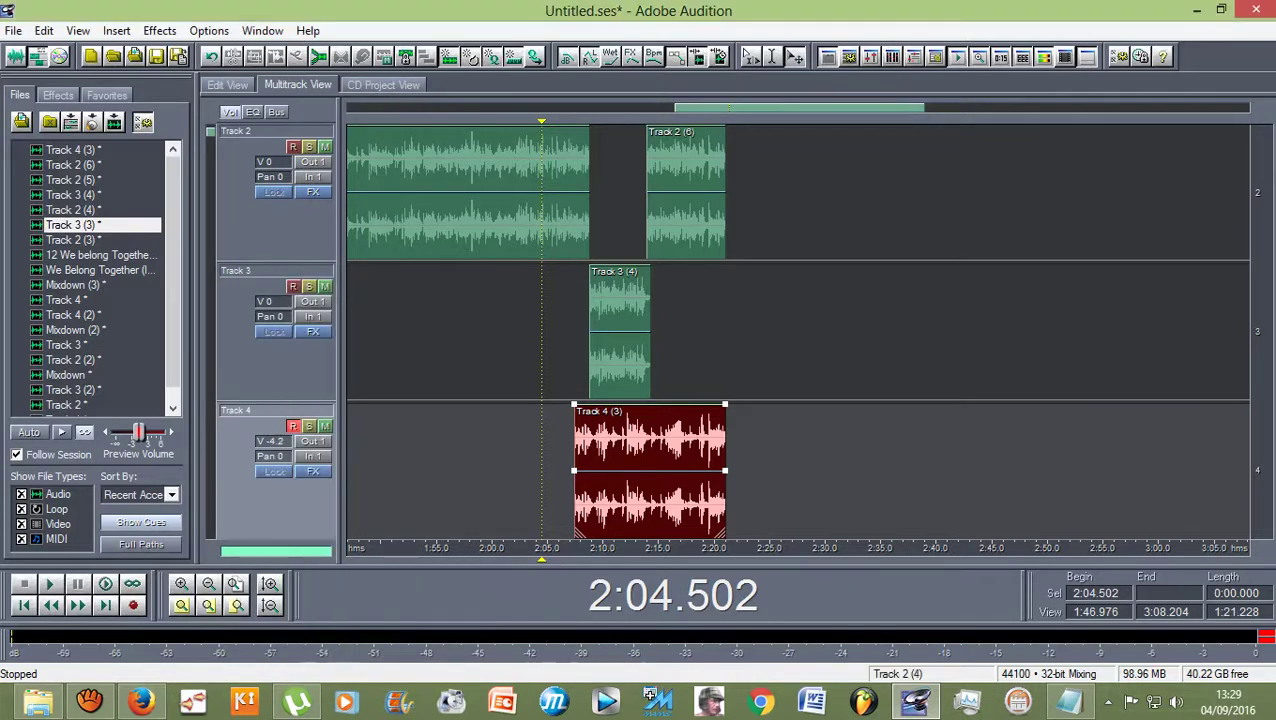
Step: Play back the lowered Track 4 vocal with the other tracks from 2:05.467
key(space)
key(space)
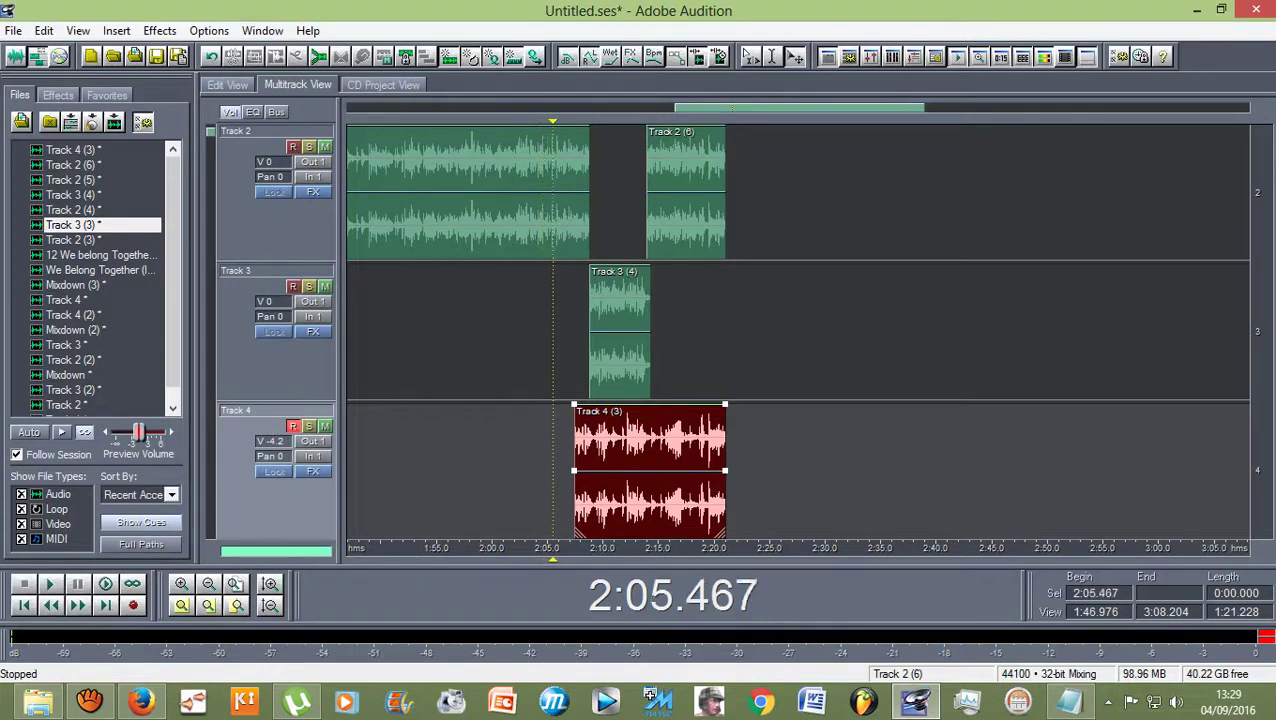
key(space)
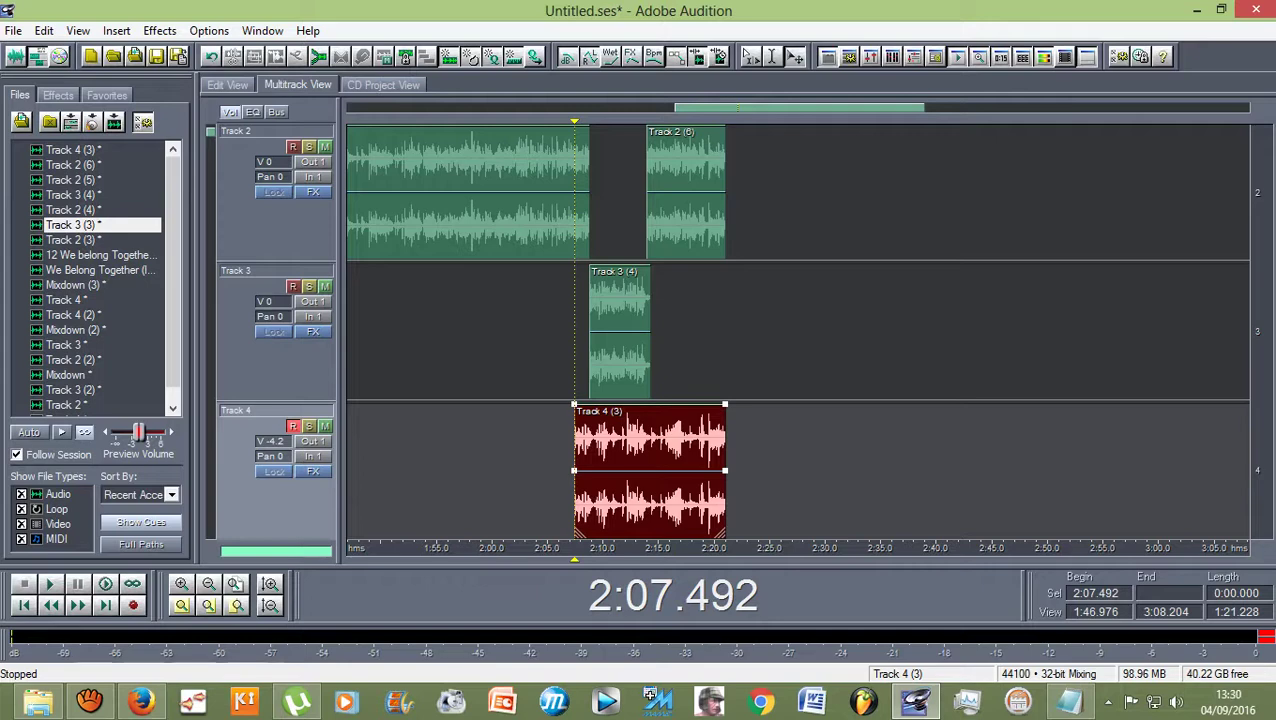
Step: Apply the Delay effect with the Spatial Right 2 preset to the whole Track 4 clip and return to the multitrack session
double_click(650, 470)
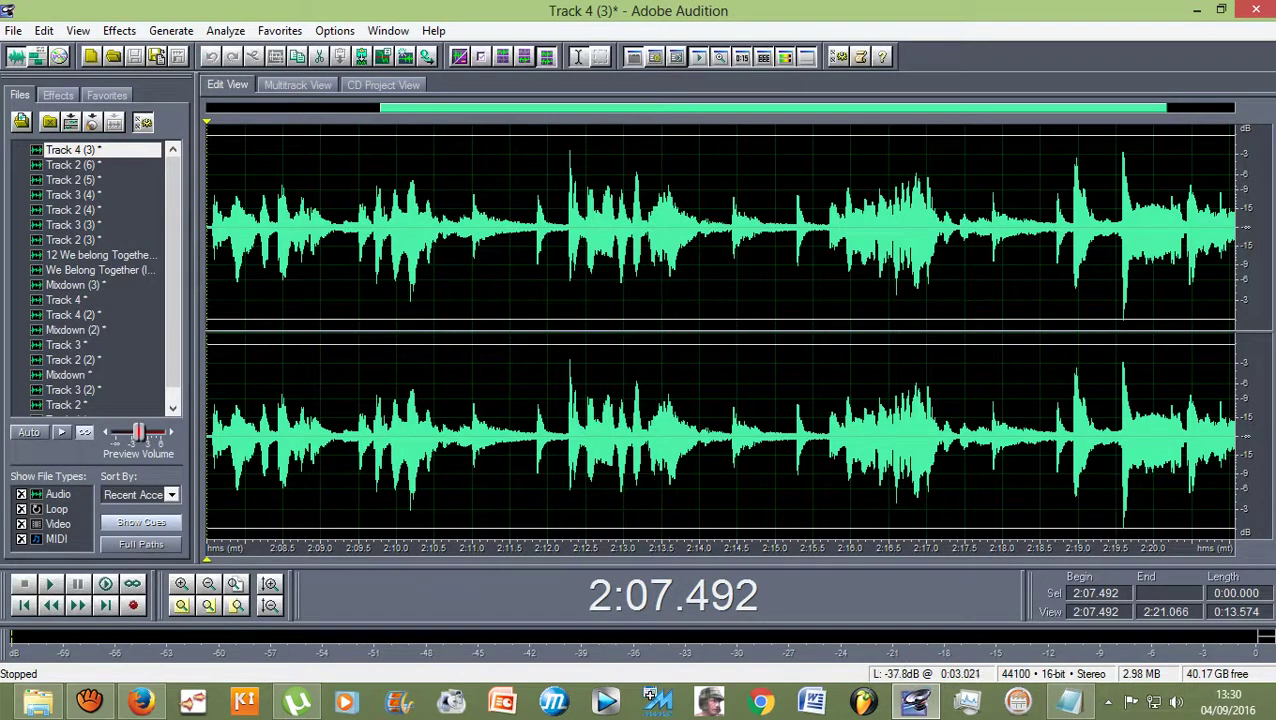
click(119, 30)
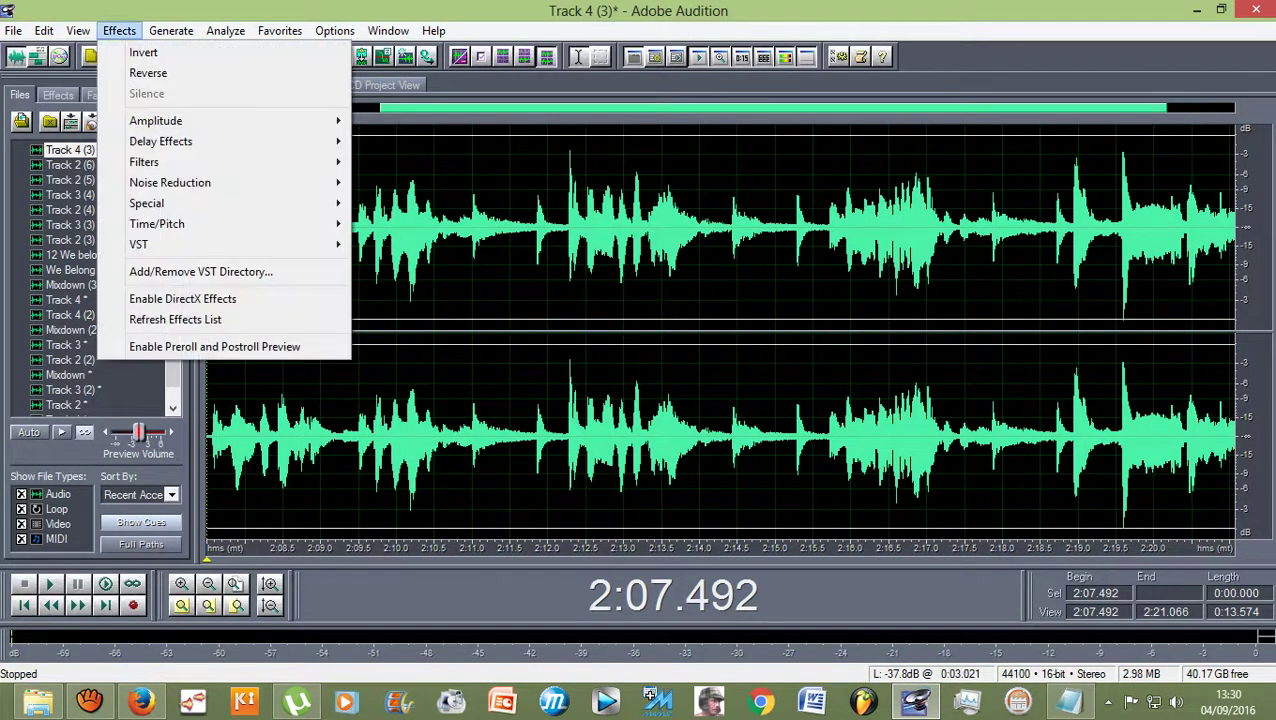
mouse_move(160, 141)
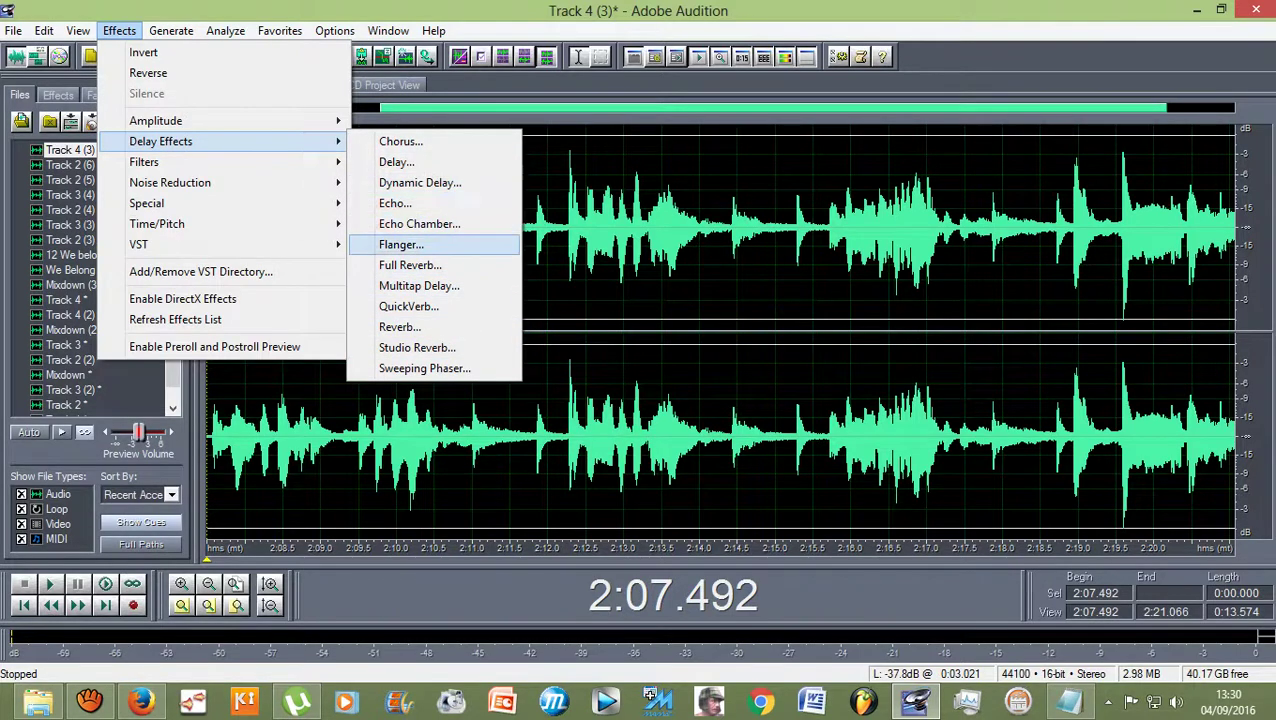
click(396, 162)
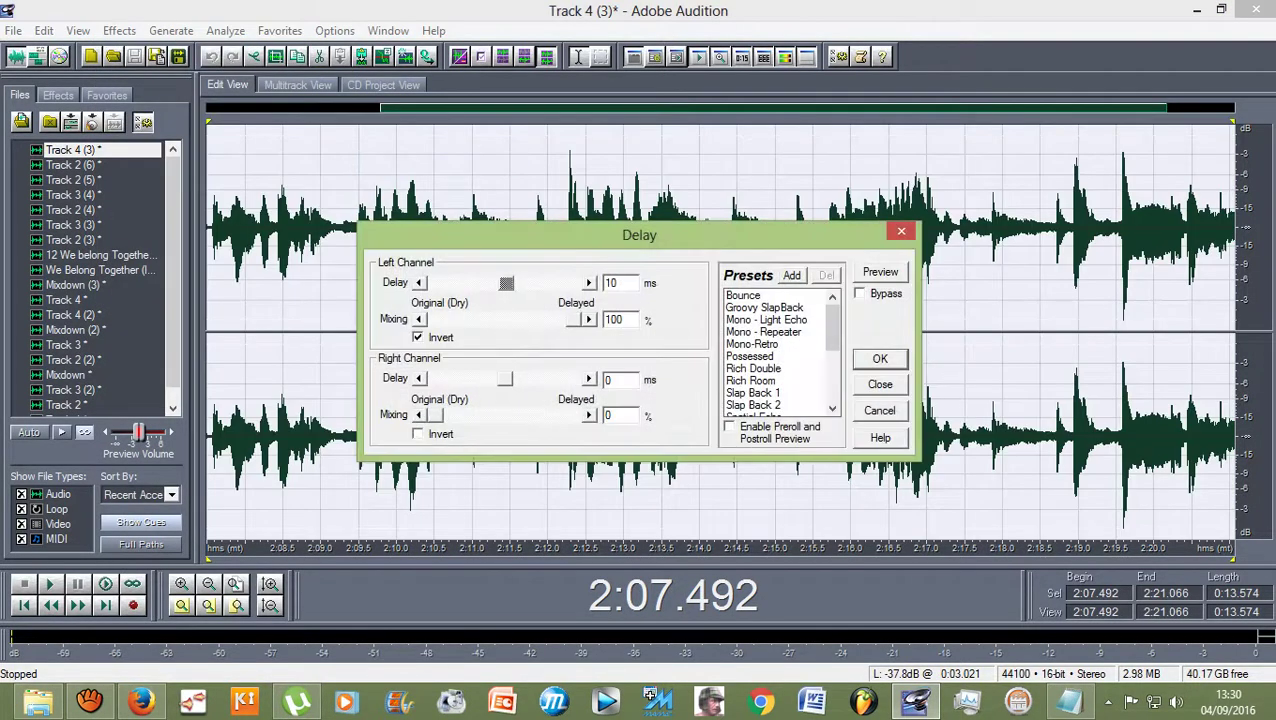
drag(831, 327, 831, 367)
click(760, 356)
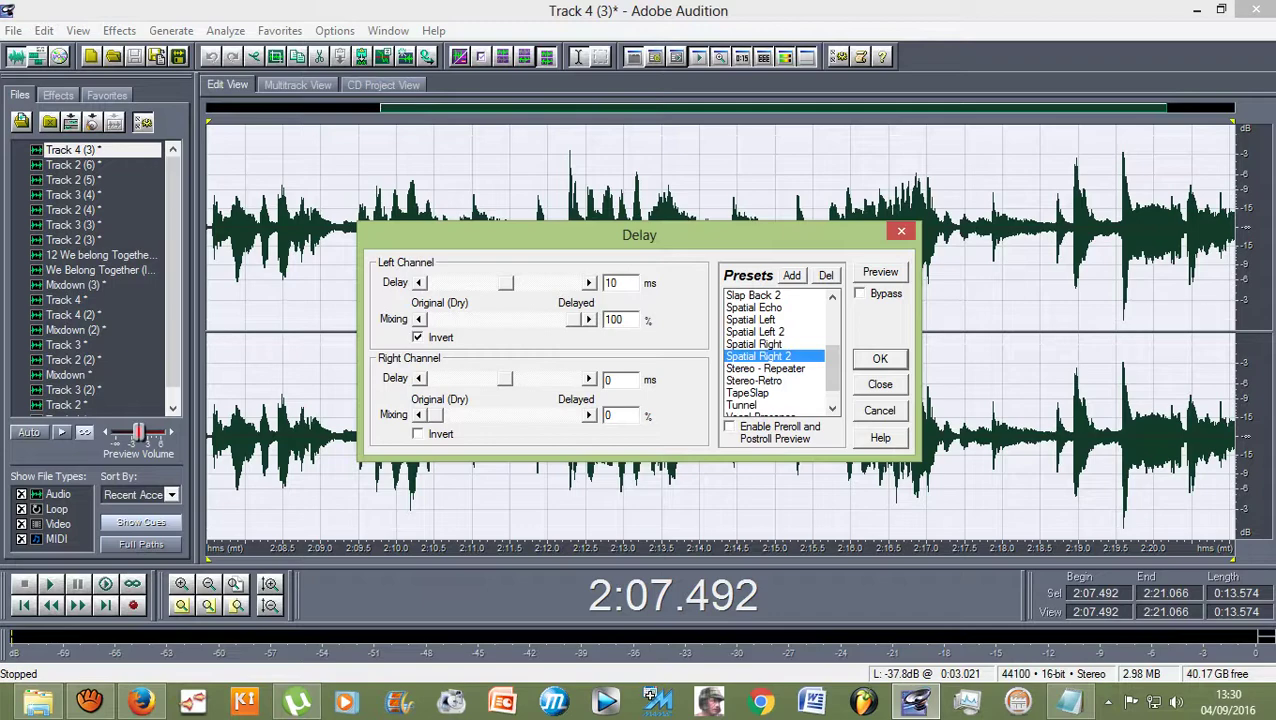
click(880, 358)
click(320, 220)
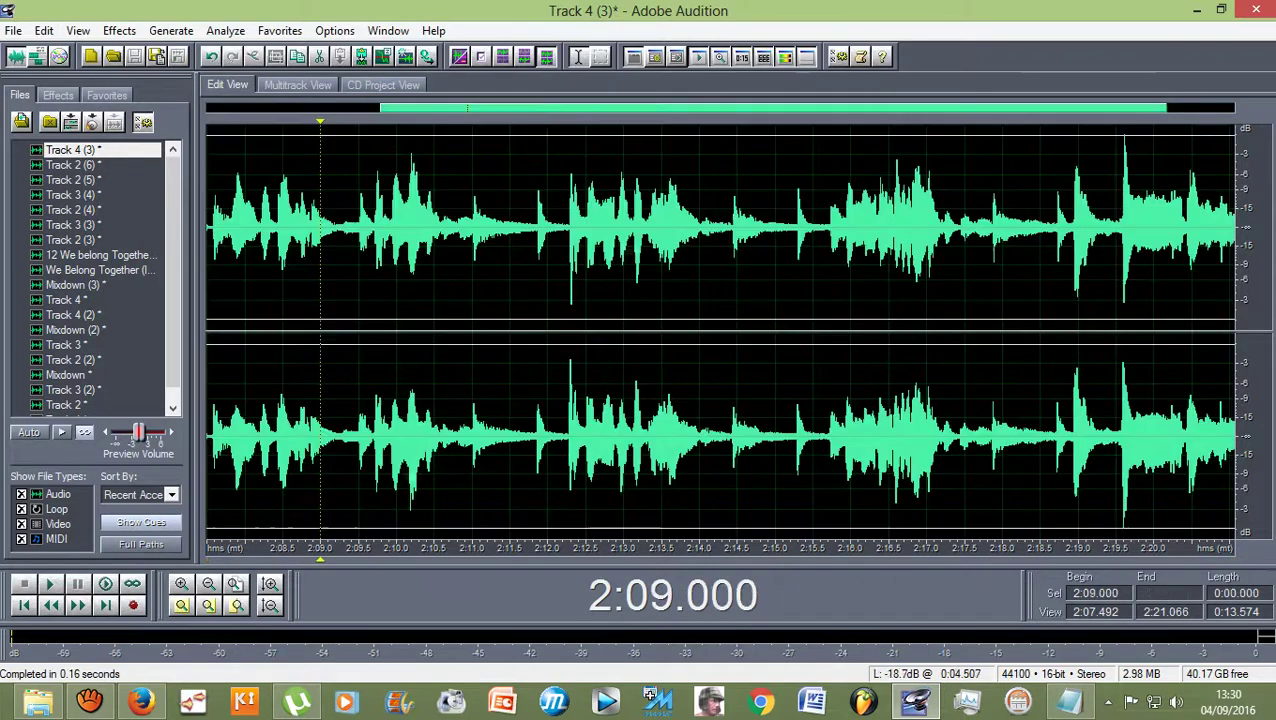
click(297, 84)
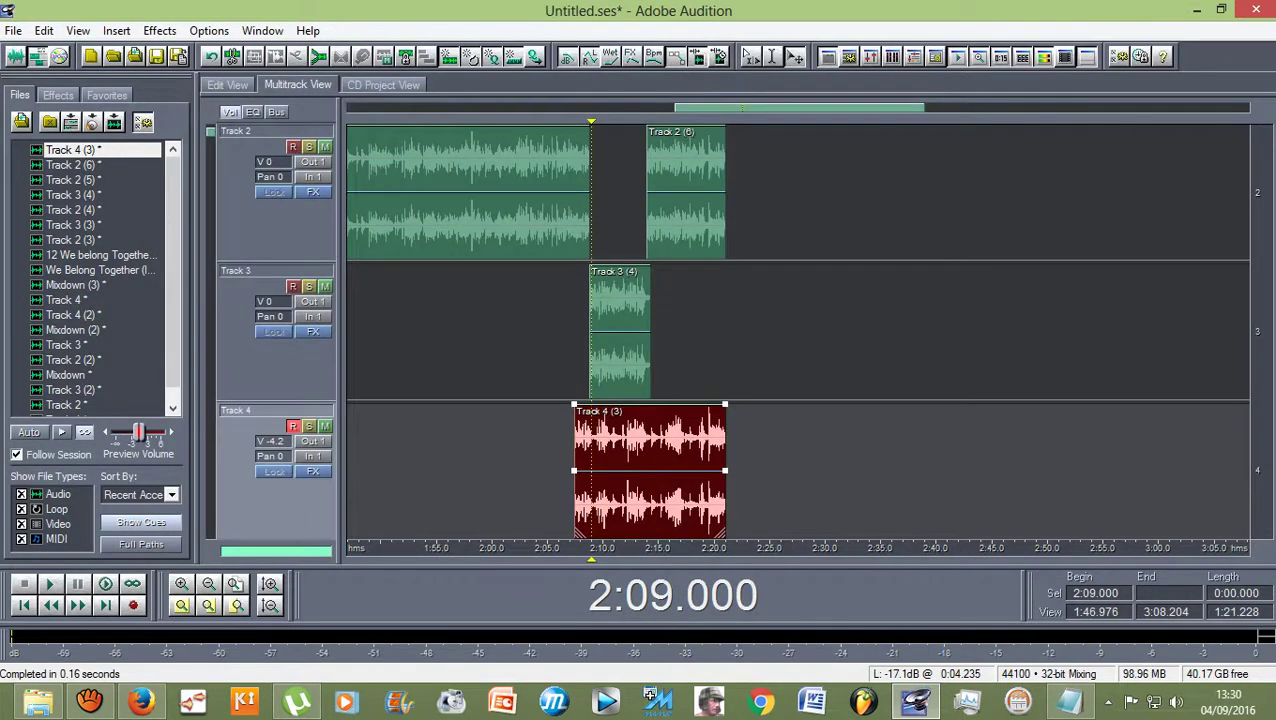
Step: Play back the delayed Track 4 vocal together with the other tracks from 2:06.734 to the end of the clips
drag(591, 121, 567, 121)
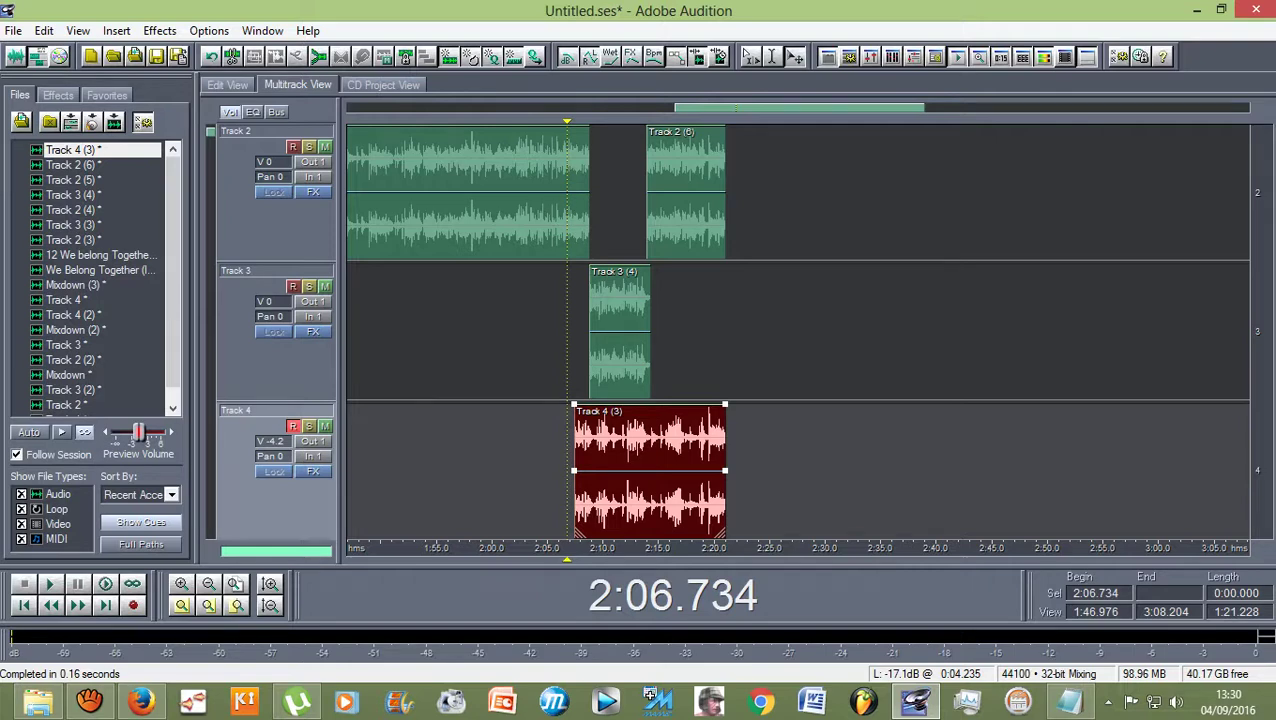
scroll(590, 250, up, 1)
scroll(590, 250, down, 2)
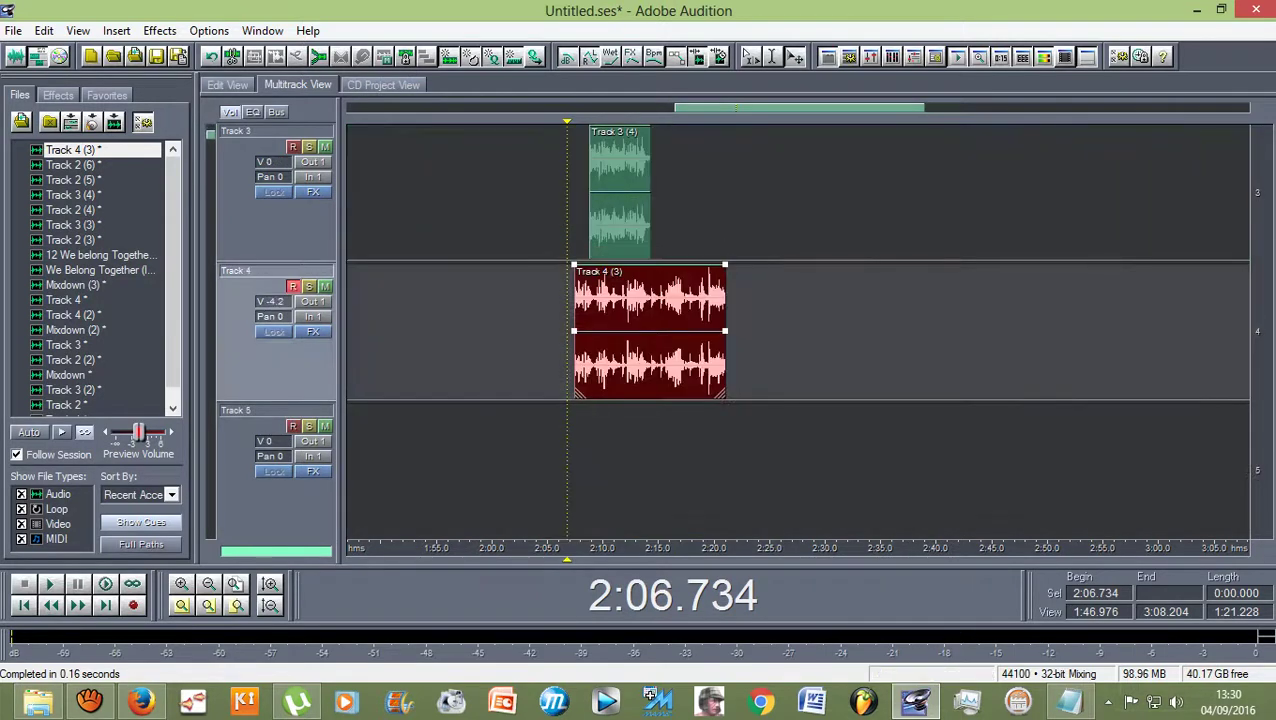
scroll(585, 240, up, 2)
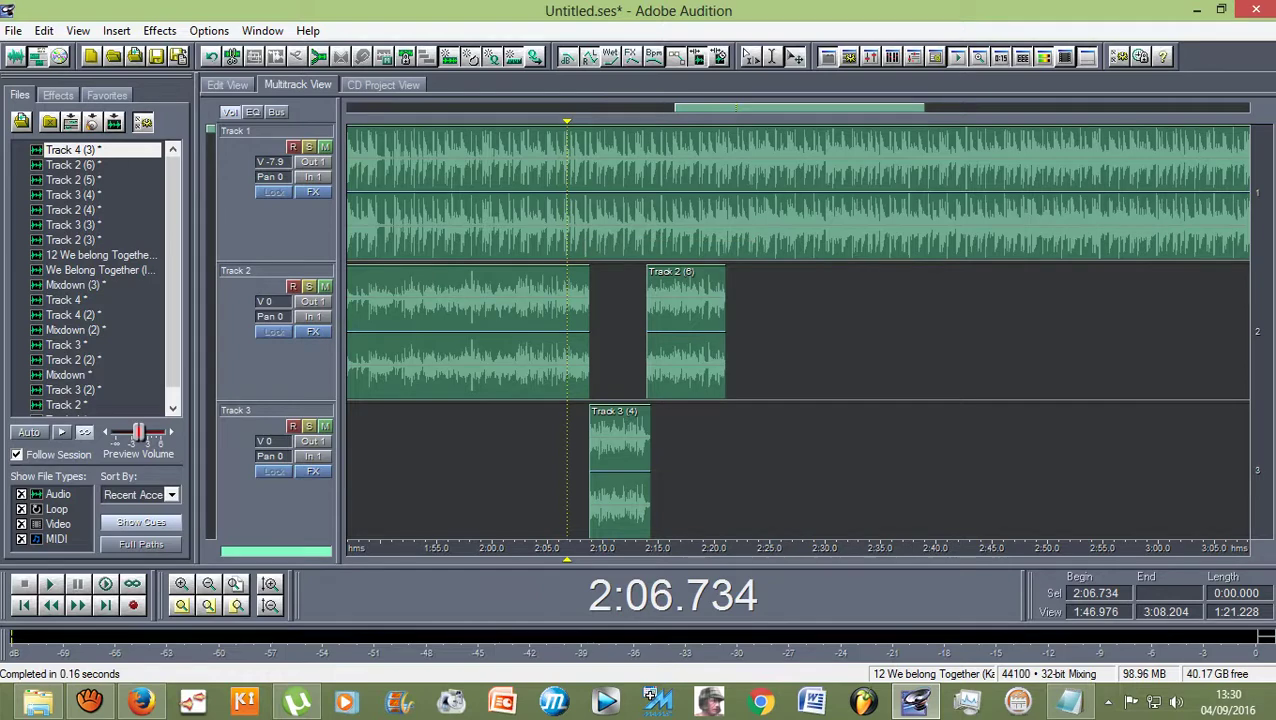
scroll(798, 330, down, 2)
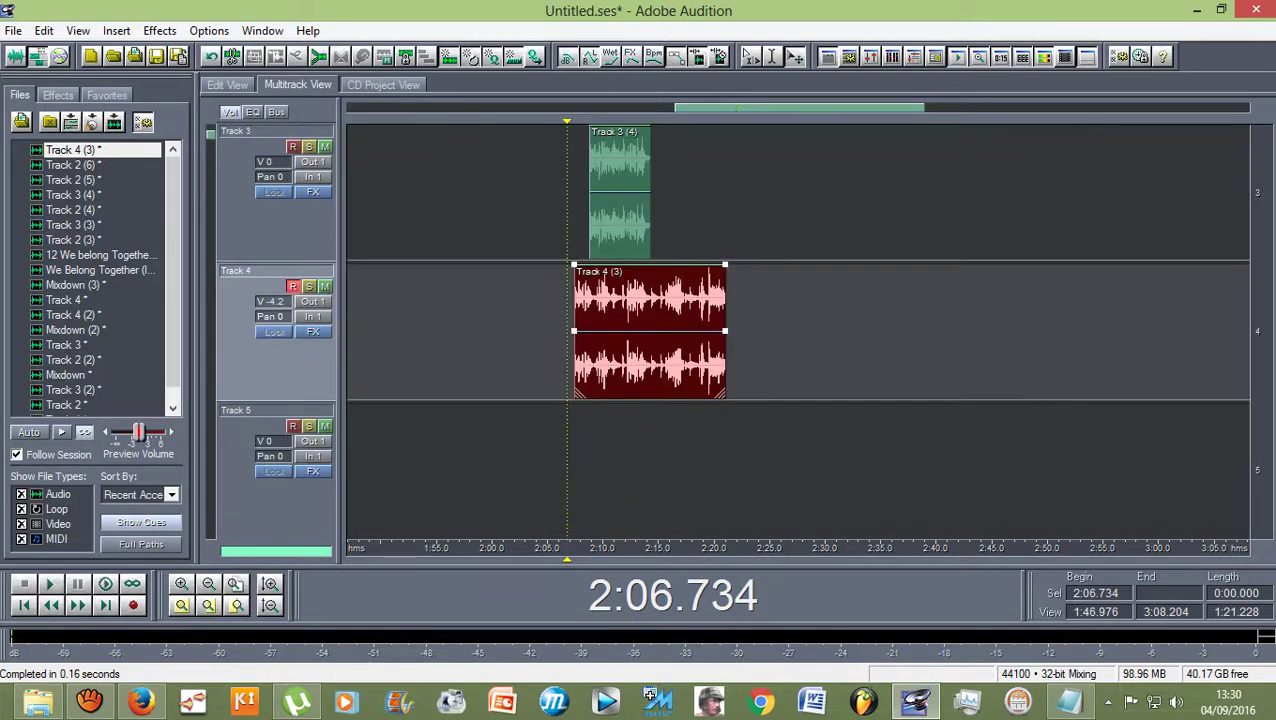
scroll(798, 330, up, 1)
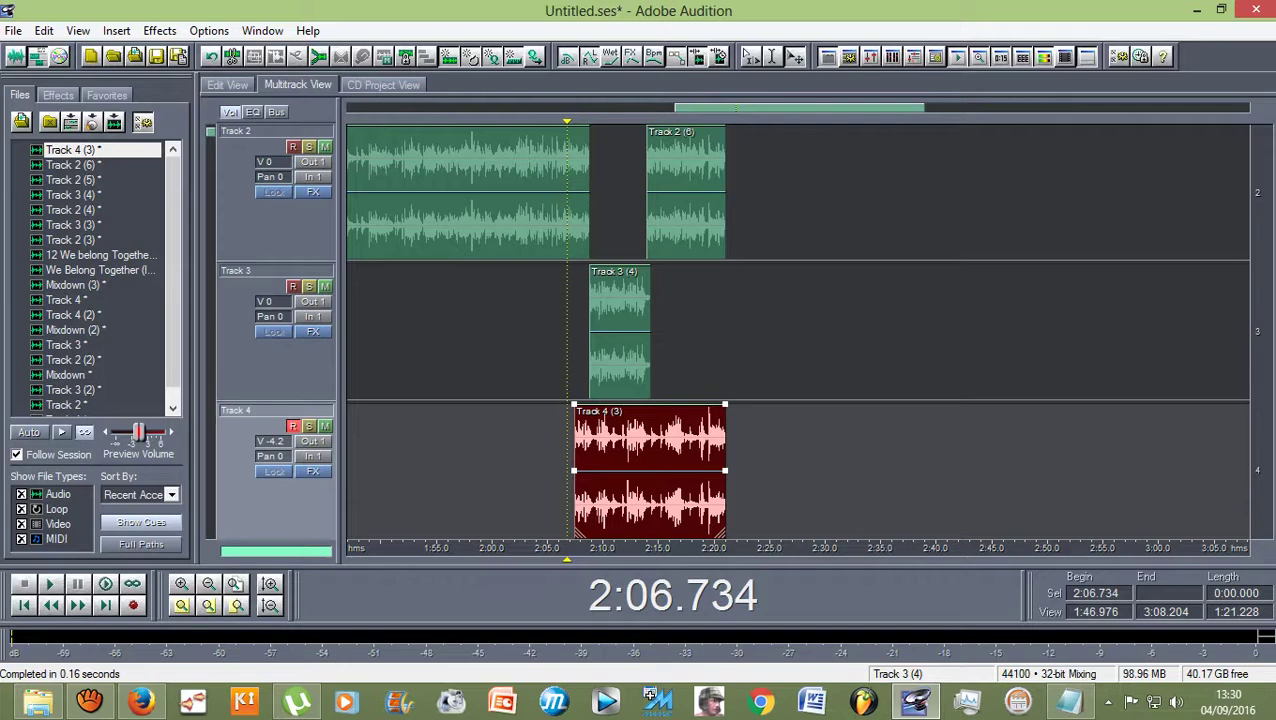
key(space)
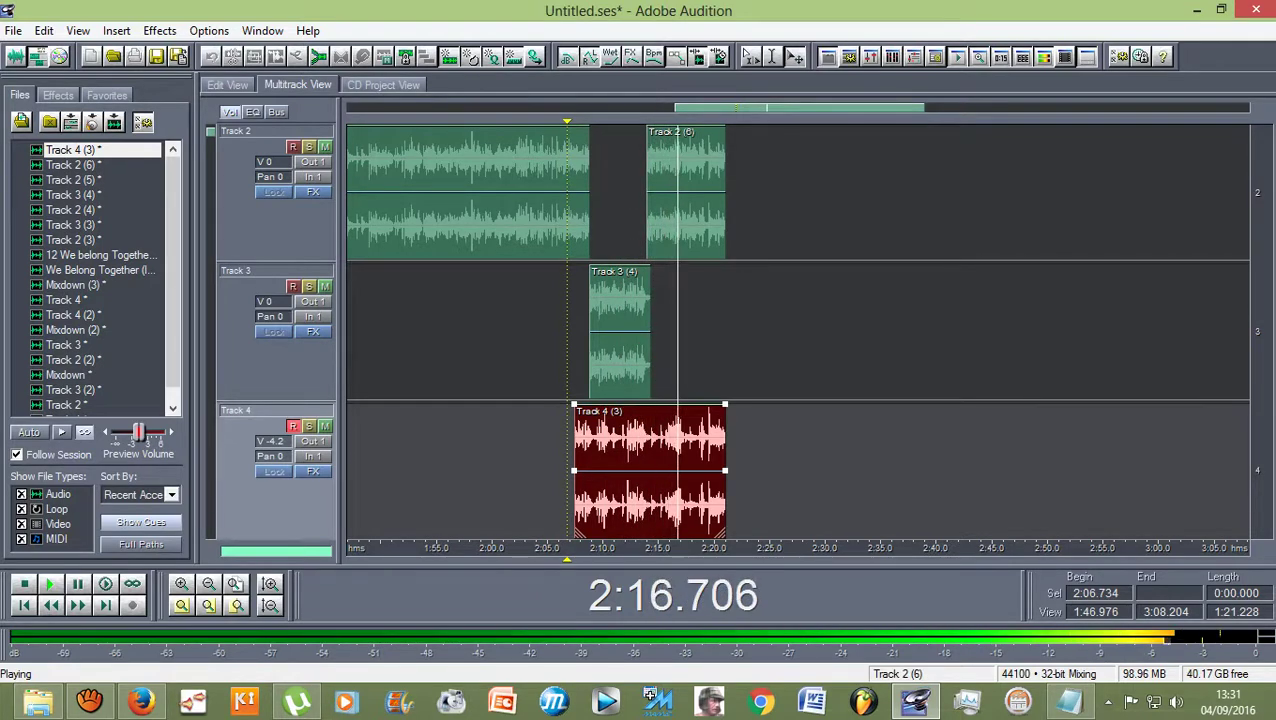
scroll(798, 331, up, 1)
scroll(798, 331, down, 1)
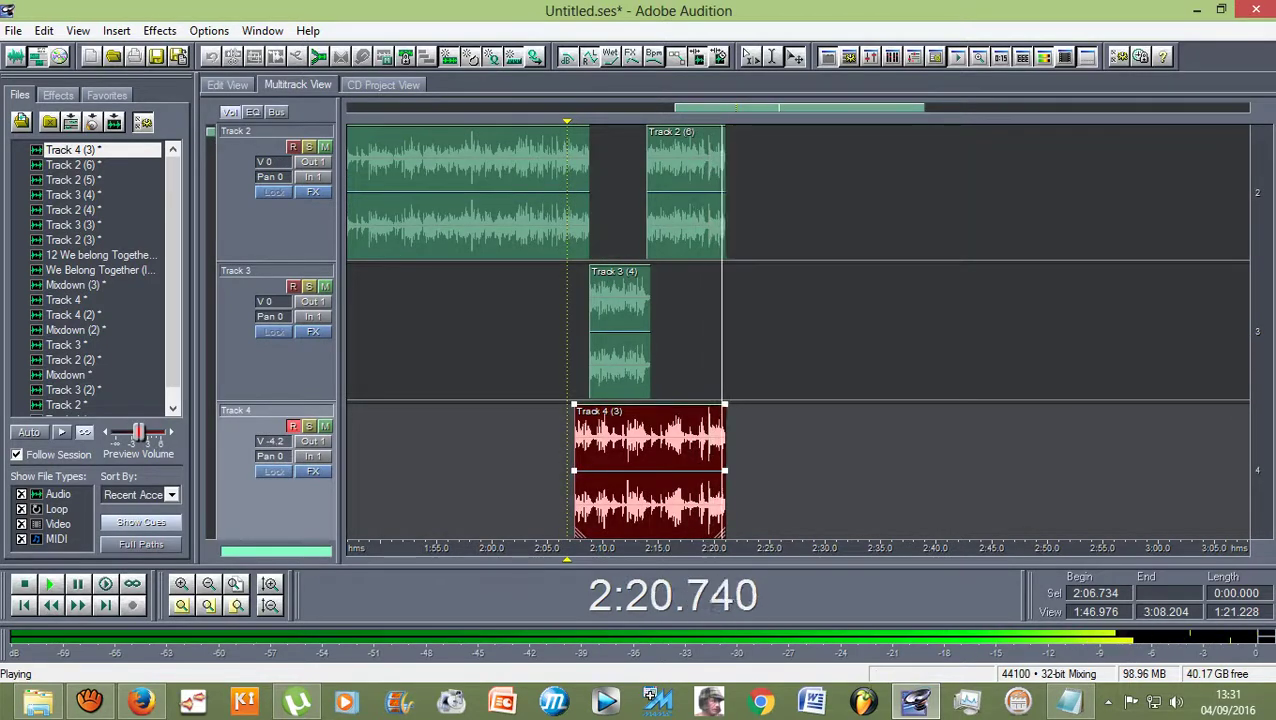
key(space)
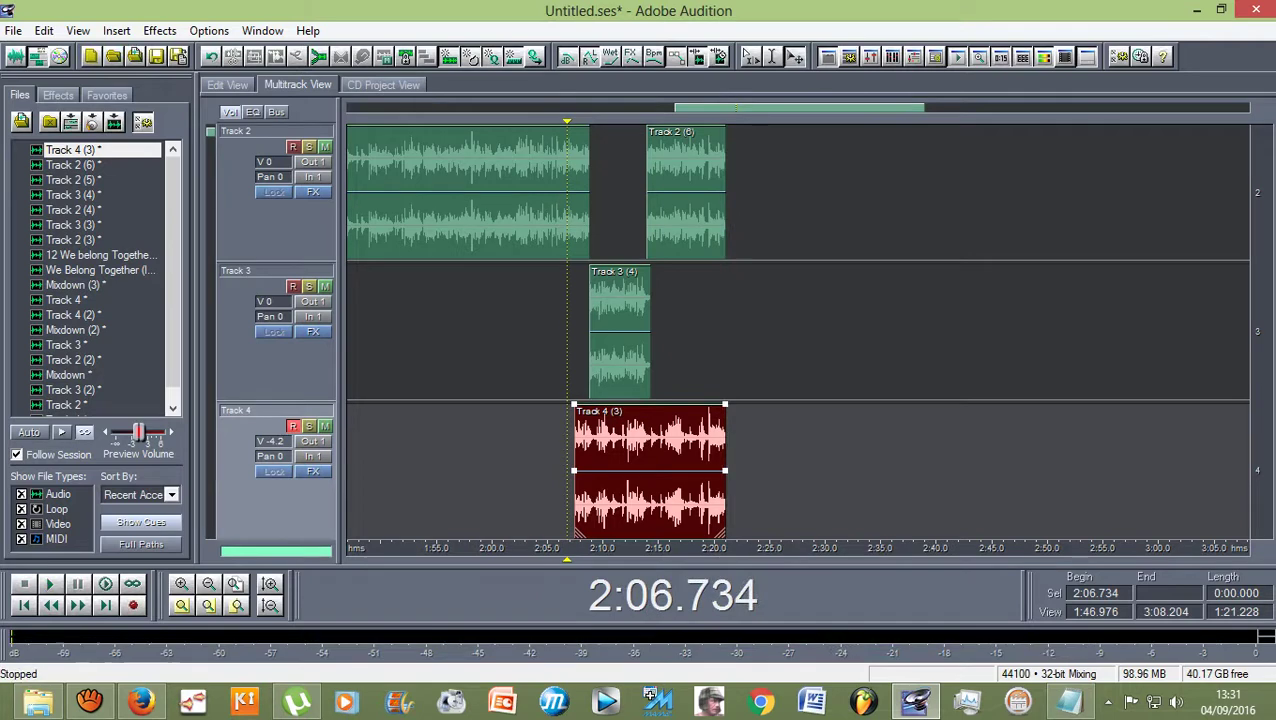
Step: Play back the backing track and all vocal layers together from 2:01.813
scroll(648, 243, down, 1)
scroll(648, 243, up, 1)
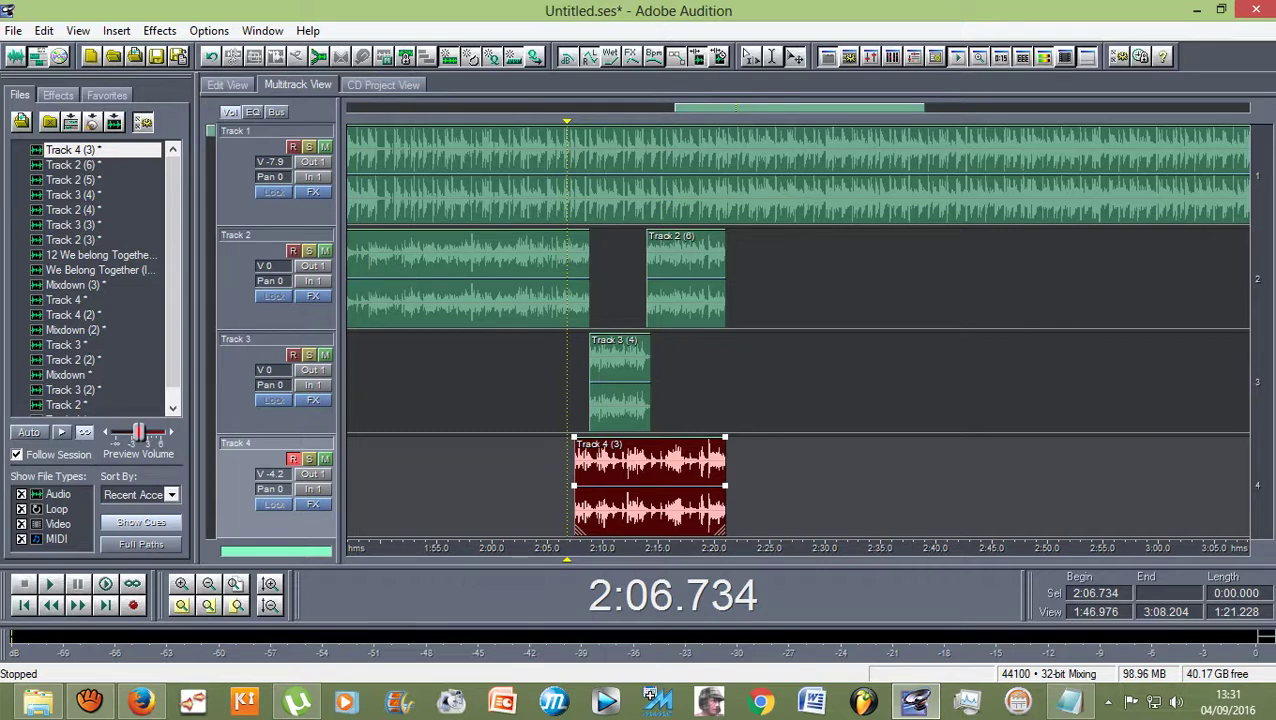
scroll(685, 280, down, 1)
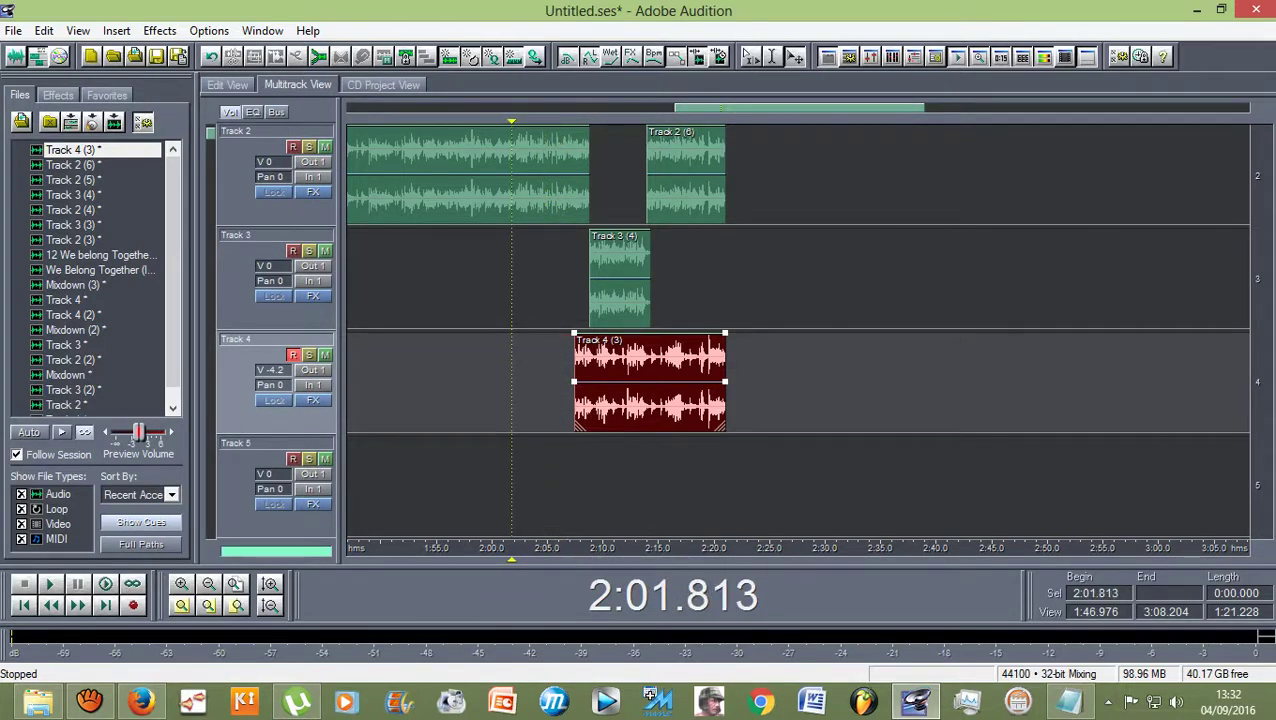
key(space)
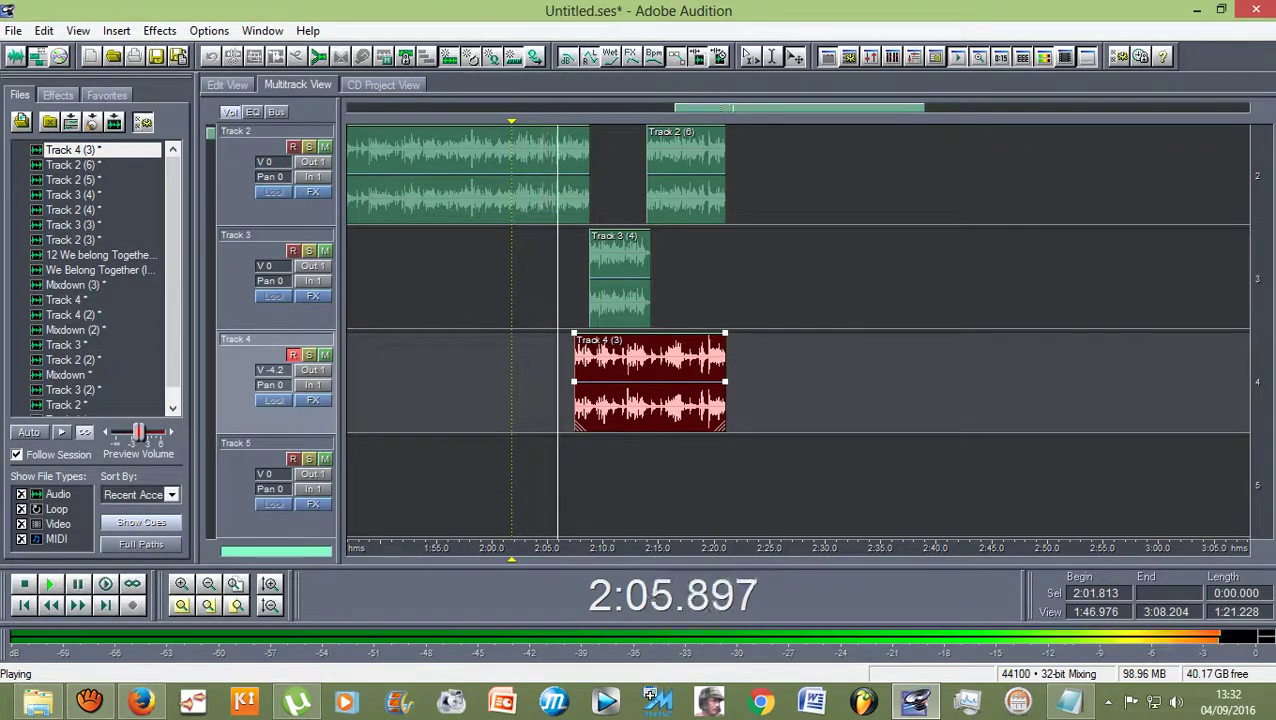
scroll(798, 330, up, 1)
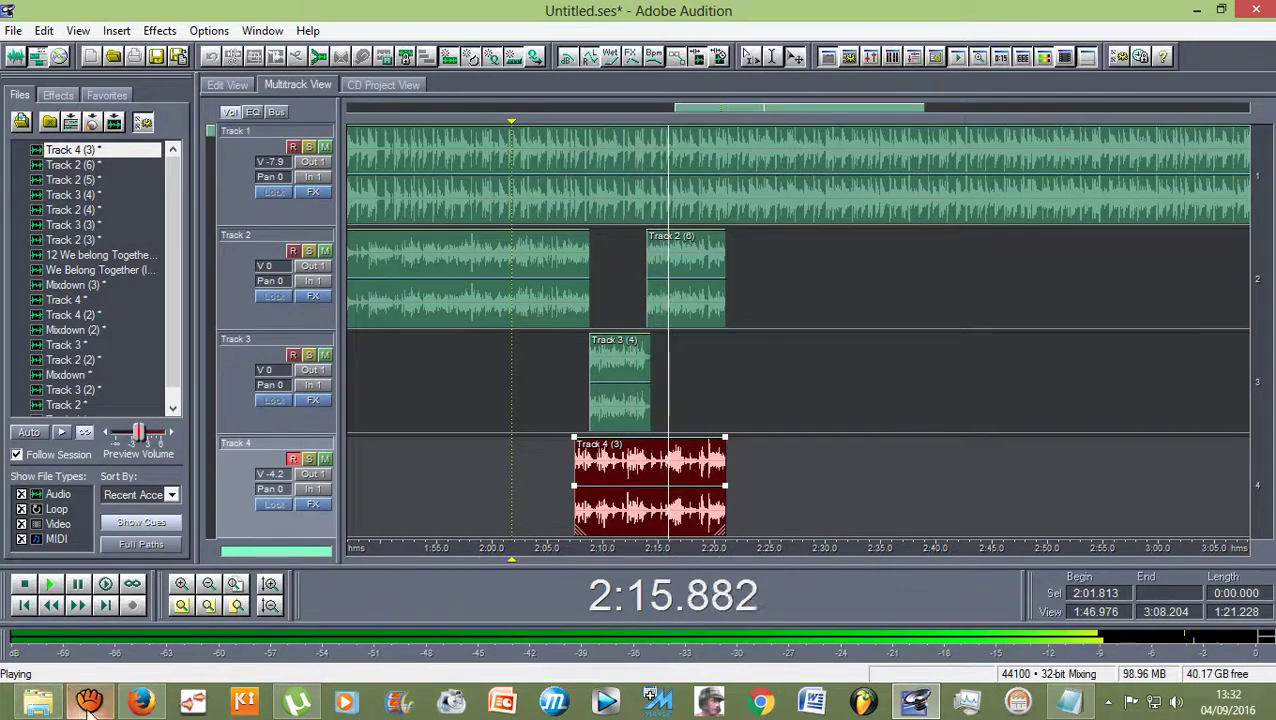
mouse_move(90, 705)
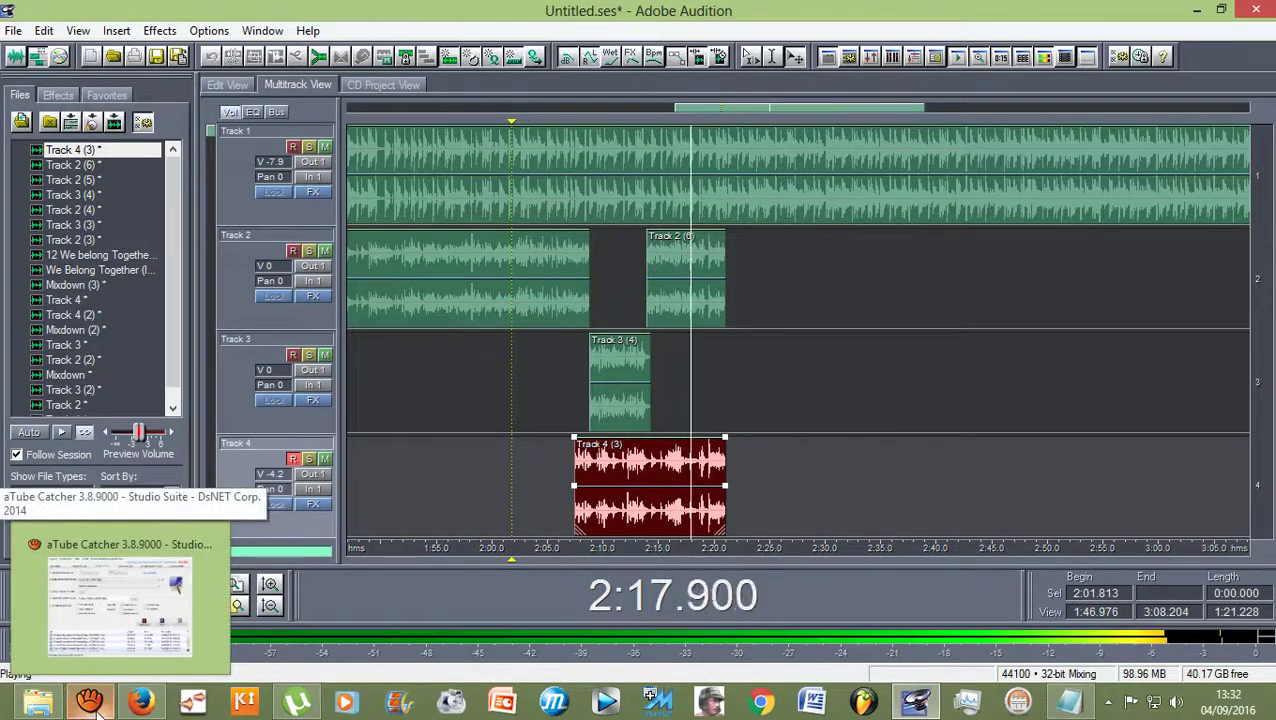